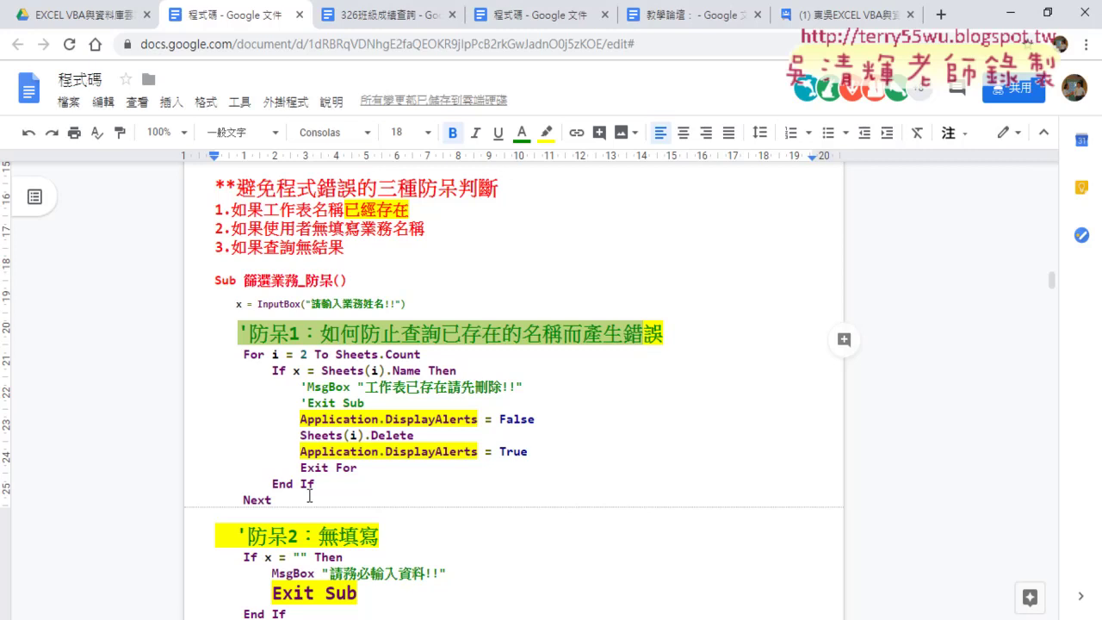
Highlight the first check's For…Next loop, its Exit For, and the commented 'MsgBox and 'Exit Sub lines.
{"action": "left_click_drag", "start_coordinate": [274, 502], "coordinate": [191, 356]}
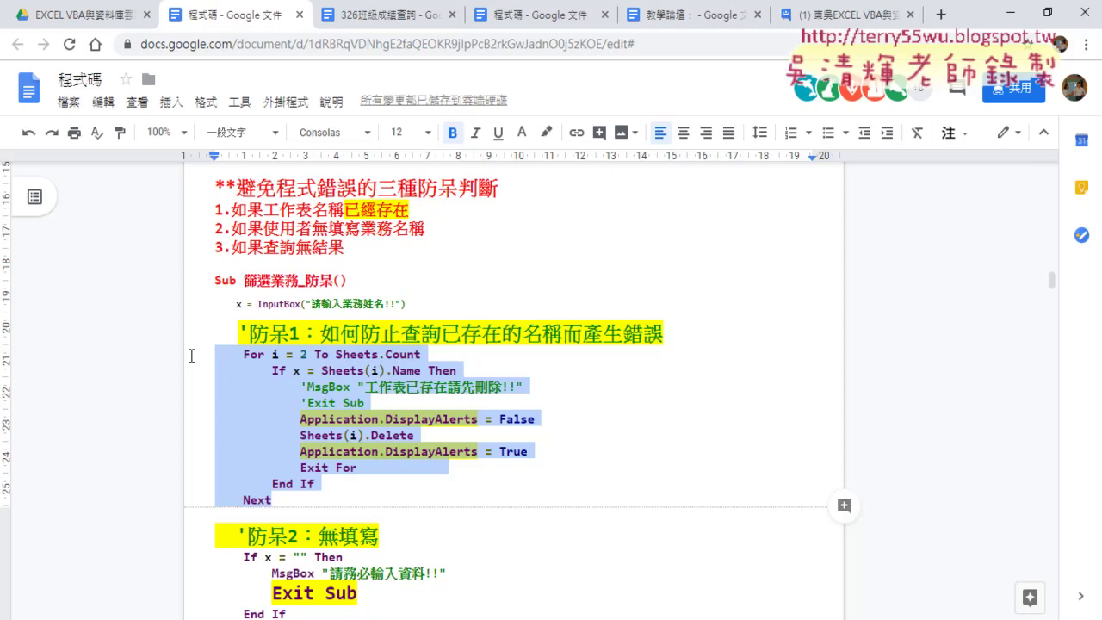
{"action": "left_click_drag", "start_coordinate": [365, 467], "coordinate": [299, 467]}
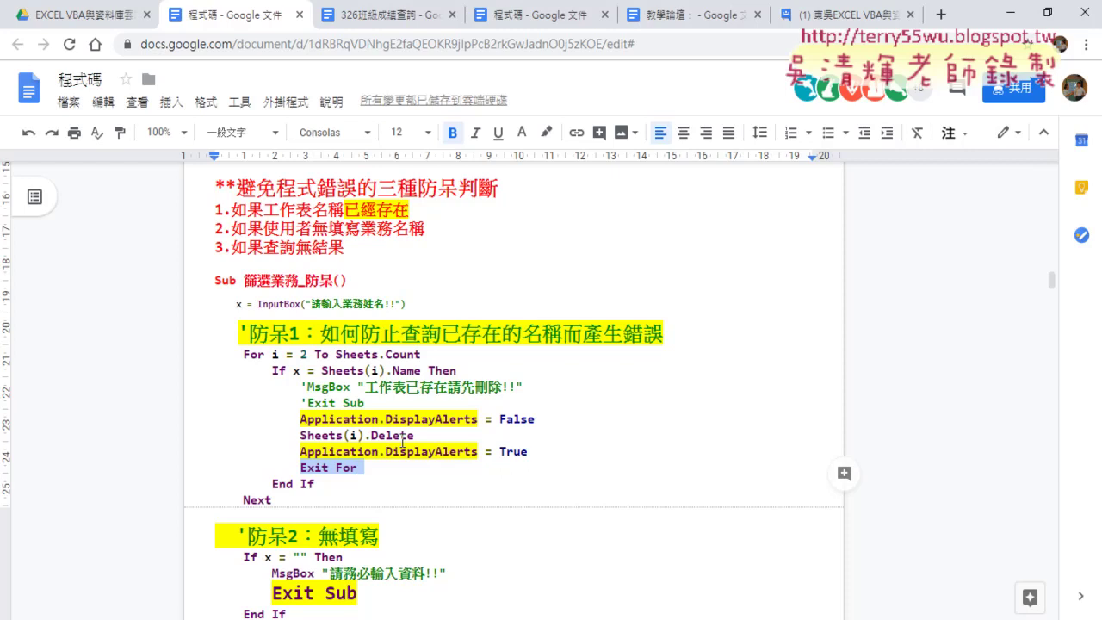
{"action": "left_click_drag", "start_coordinate": [366, 402], "coordinate": [204, 390]}
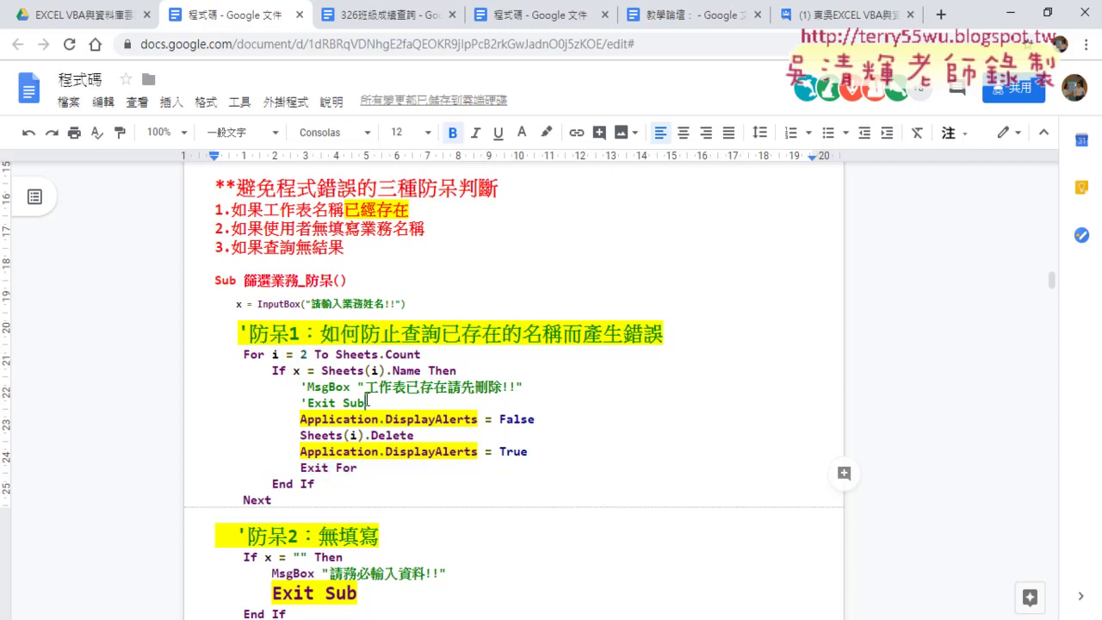
{"action": "key", "text": "BackSpace"}
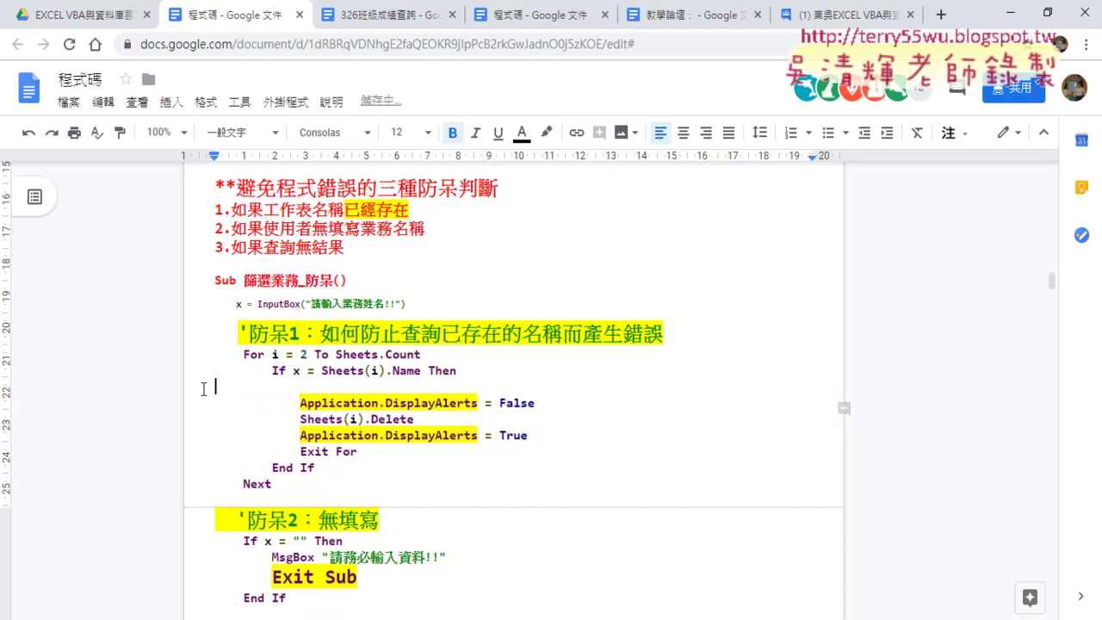
{"action": "key", "text": "BackSpace"}
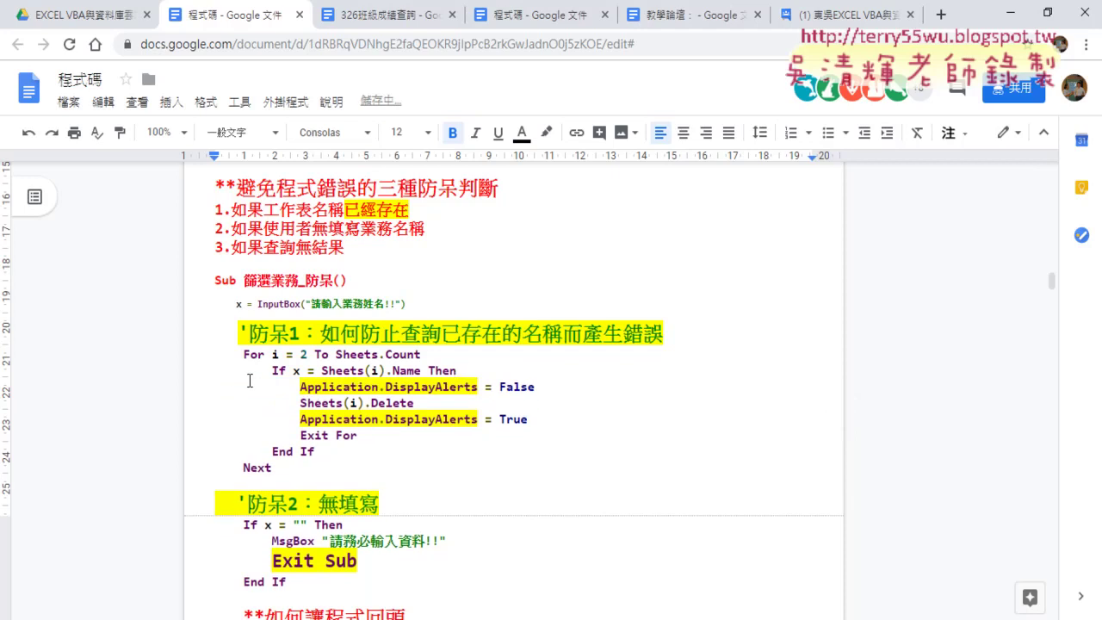
{"action": "left_click_drag", "start_coordinate": [244, 356], "coordinate": [410, 367]}
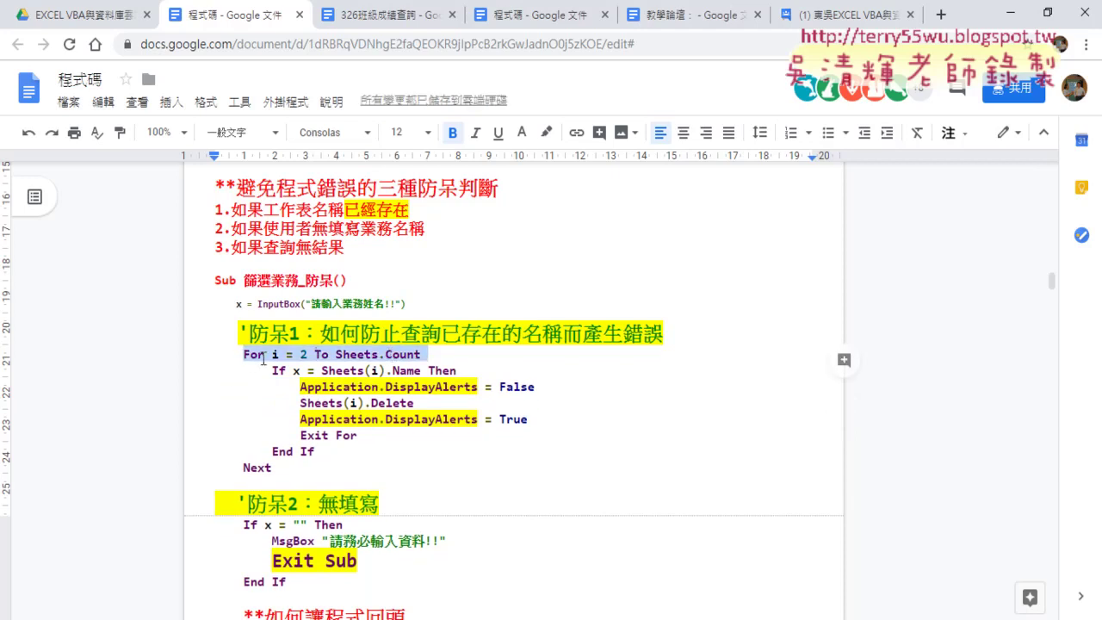
{"action": "left_click", "coordinate": [248, 467]}
{"action": "left_click", "coordinate": [272, 371]}
{"action": "left_click_drag", "start_coordinate": [272, 370], "coordinate": [461, 371]}
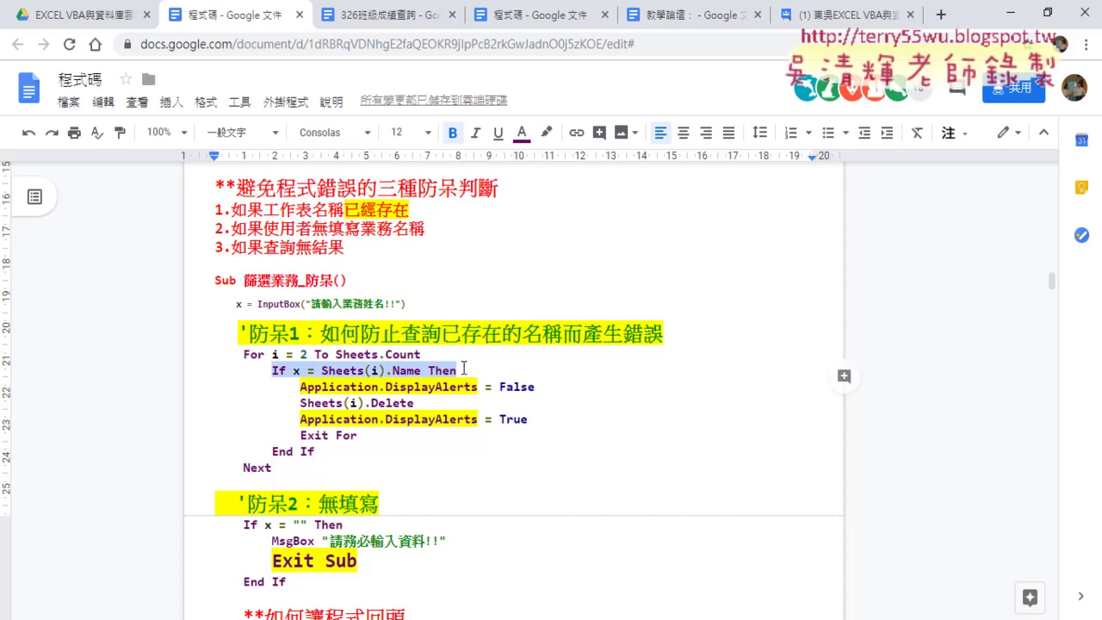
{"action": "left_click_drag", "start_coordinate": [271, 451], "coordinate": [318, 450]}
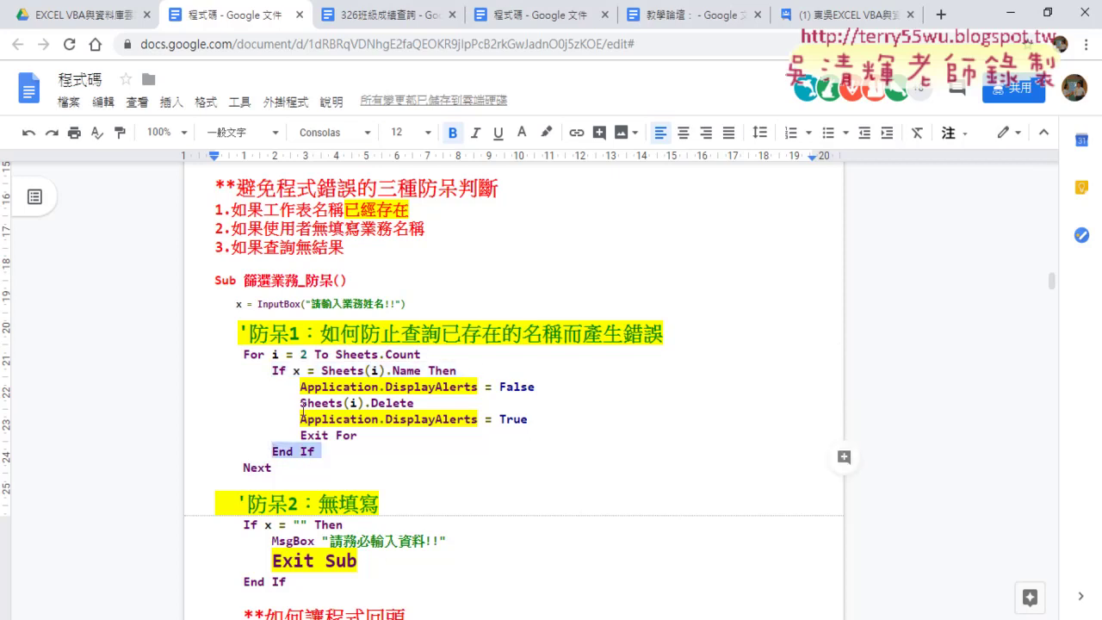
{"action": "left_click_drag", "start_coordinate": [300, 403], "coordinate": [417, 403]}
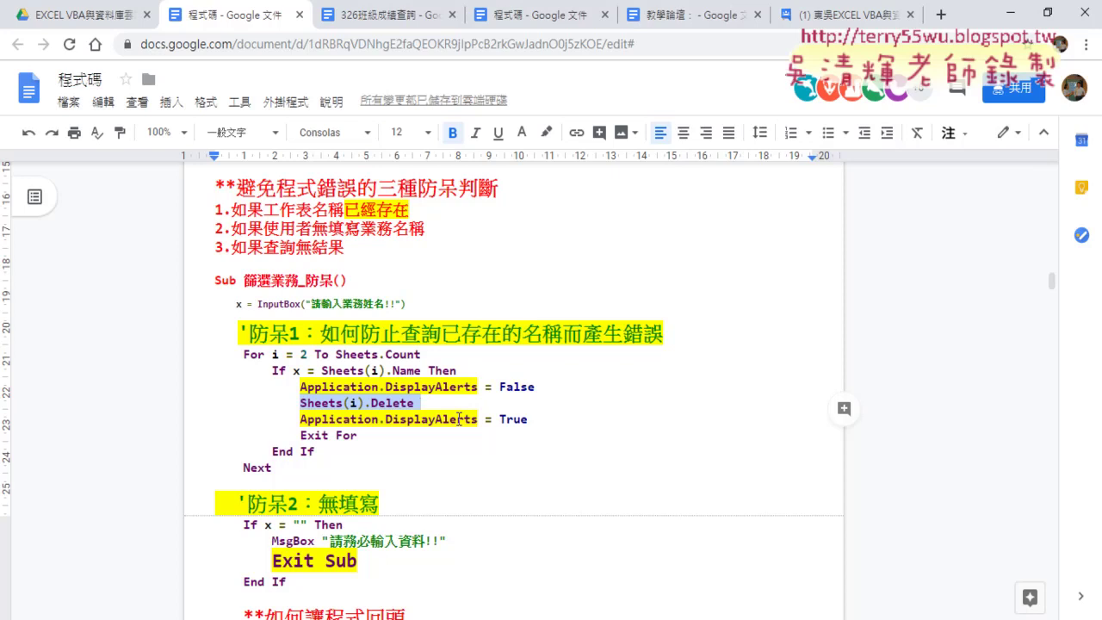
{"action": "scroll", "coordinate": [419, 403], "scroll_direction": "down", "scroll_amount": 2}
{"action": "double_click", "coordinate": [241, 336]}
{"action": "left_click_drag", "start_coordinate": [298, 334], "coordinate": [406, 390]}
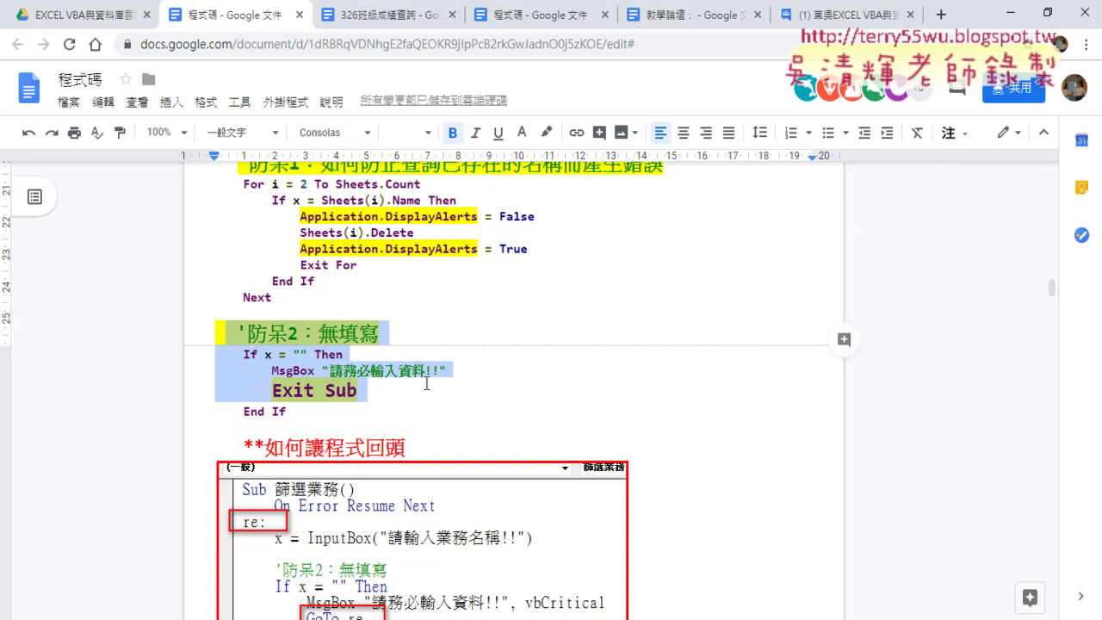
{"action": "left_click", "coordinate": [1010, 14]}
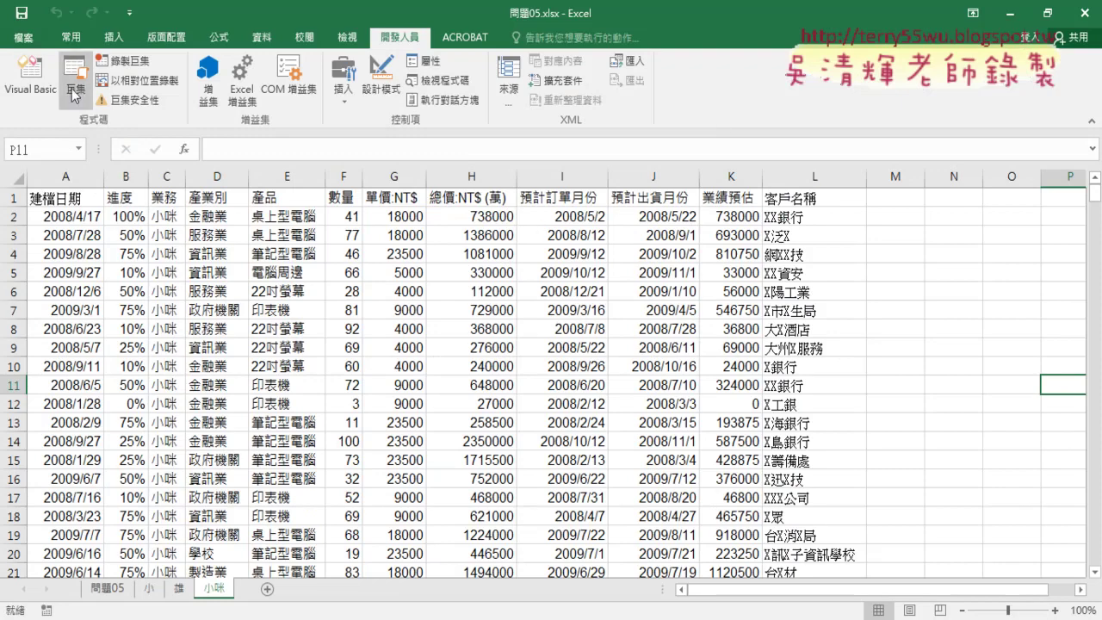
In Visual Basic, delete the re: label and GoTo re lines and uncomment Exit Sub.
{"action": "left_click", "coordinate": [30, 76]}
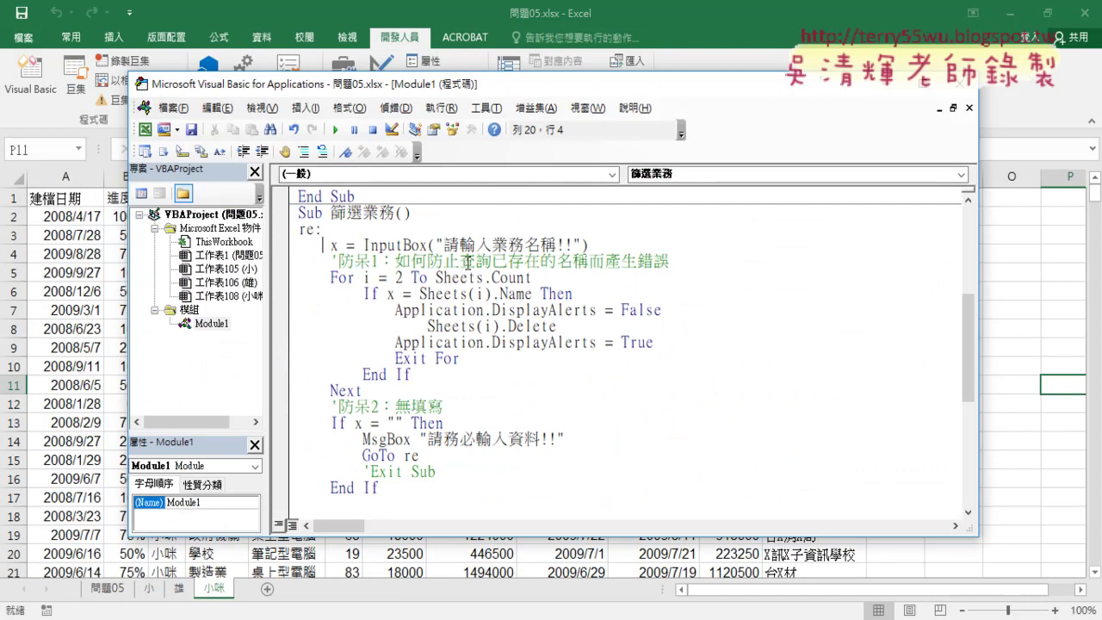
{"action": "key", "text": "BackSpace"}
{"action": "key", "text": "BackSpace"}
{"action": "key", "text": "BackSpace"}
{"action": "key", "text": "BackSpace"}
{"action": "key", "text": "Down"}
{"action": "key", "text": "Down"}
{"action": "key", "text": "Down"}
{"action": "key", "text": "End"}
{"action": "key", "text": "shift+Home"}
{"action": "key", "text": "BackSpace"}
{"action": "key", "text": "BackSpace"}
{"action": "key", "text": "BackSpace"}
{"action": "key", "text": "BackSpace"}
{"action": "key", "text": "Down"}
{"action": "key", "text": "Home"}
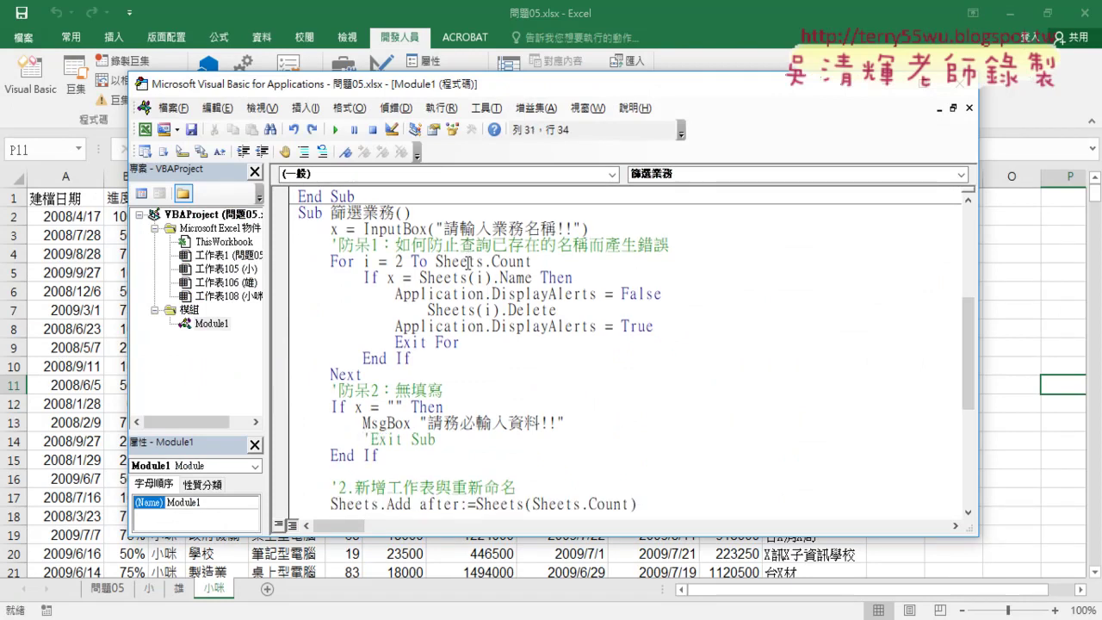
{"action": "key", "text": "Delete"}
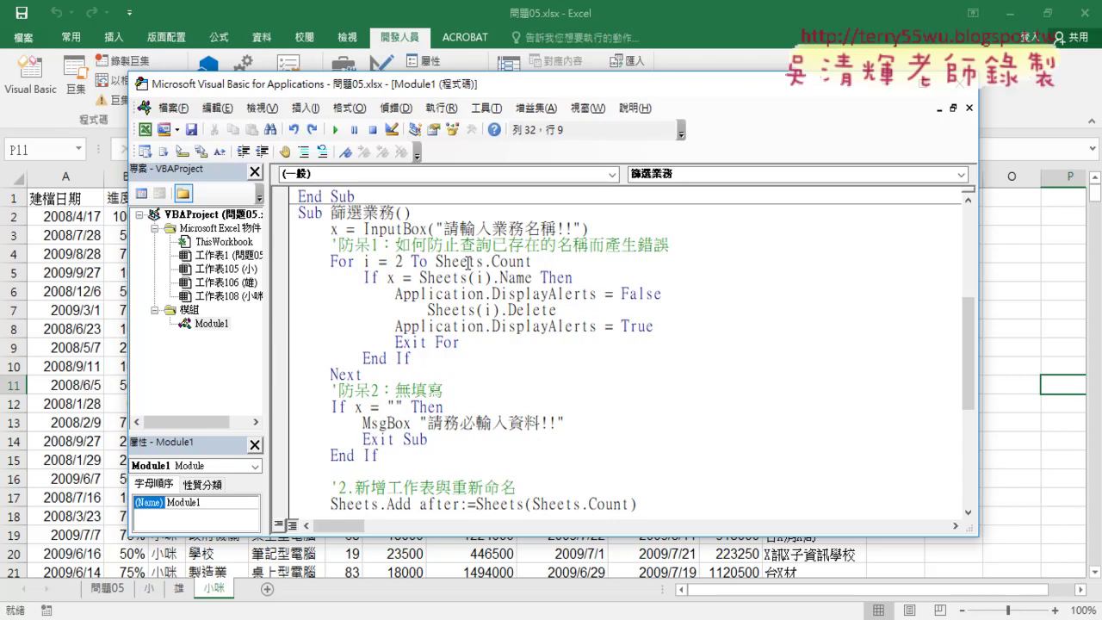
Highlight the first check's deletion loop and the code below it to explain them.
{"action": "mouse_move", "coordinate": [370, 379]}
{"action": "left_mouse_down"}
{"action": "mouse_move", "coordinate": [319, 332]}
{"action": "mouse_move", "coordinate": [284, 243]}
{"action": "left_mouse_up"}
{"action": "scroll", "coordinate": [410, 347], "scroll_direction": "down", "scroll_amount": 1}
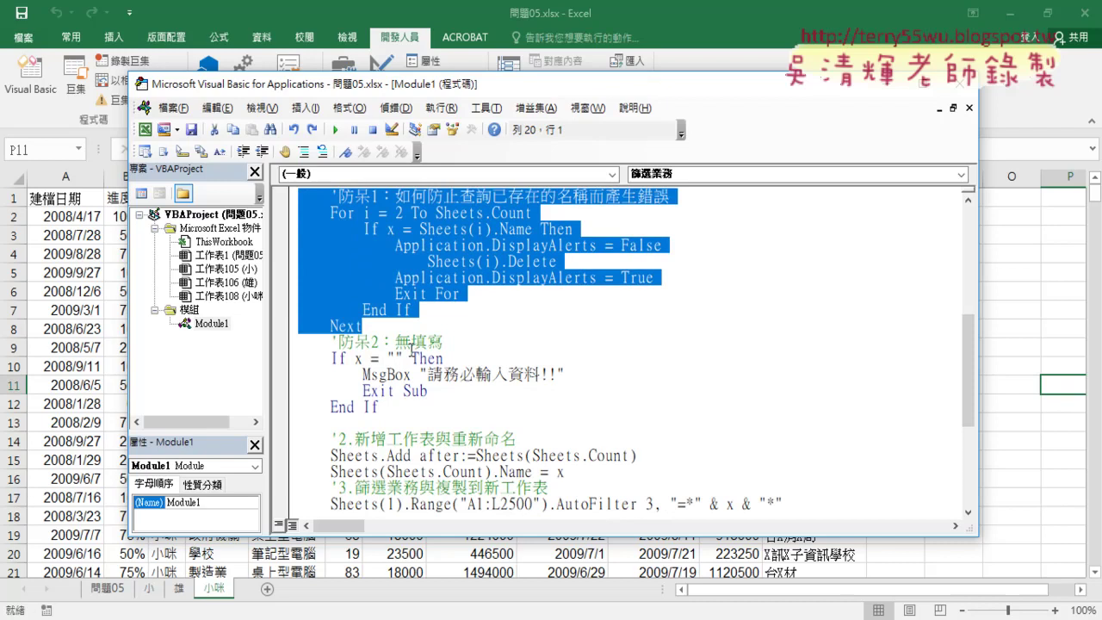
{"action": "scroll", "coordinate": [383, 332], "scroll_direction": "up", "scroll_amount": 1}
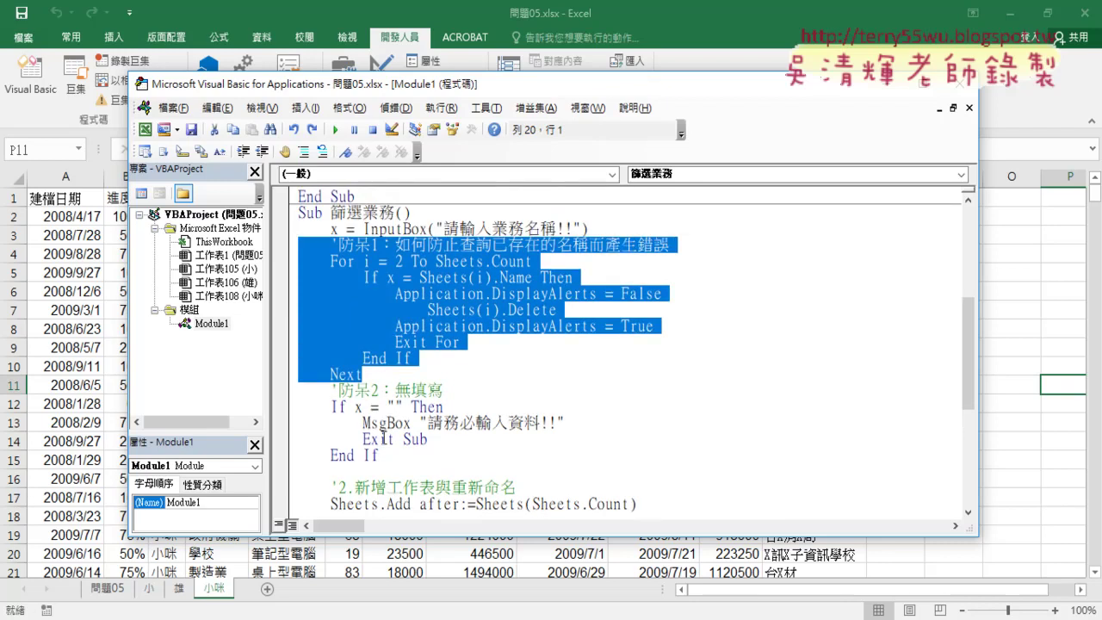
{"action": "left_click_drag", "start_coordinate": [380, 457], "coordinate": [293, 394]}
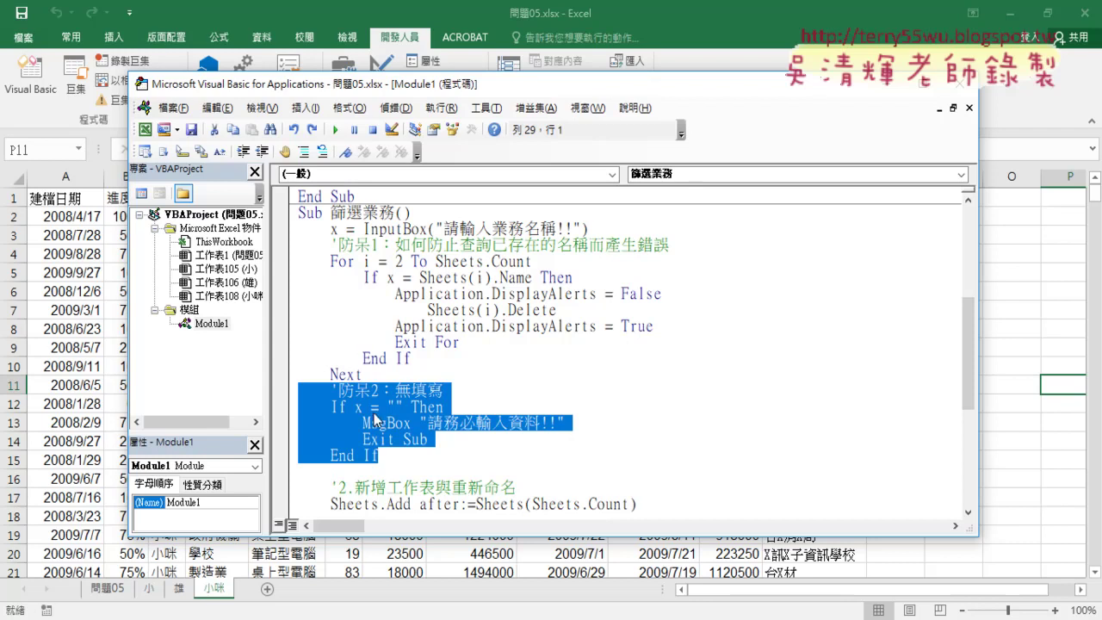
Close the editor, run 篩選業務 on 問題05 with no name, and dismiss the 請務必輸入資料!! warning.
{"action": "left_click", "coordinate": [1038, 431]}
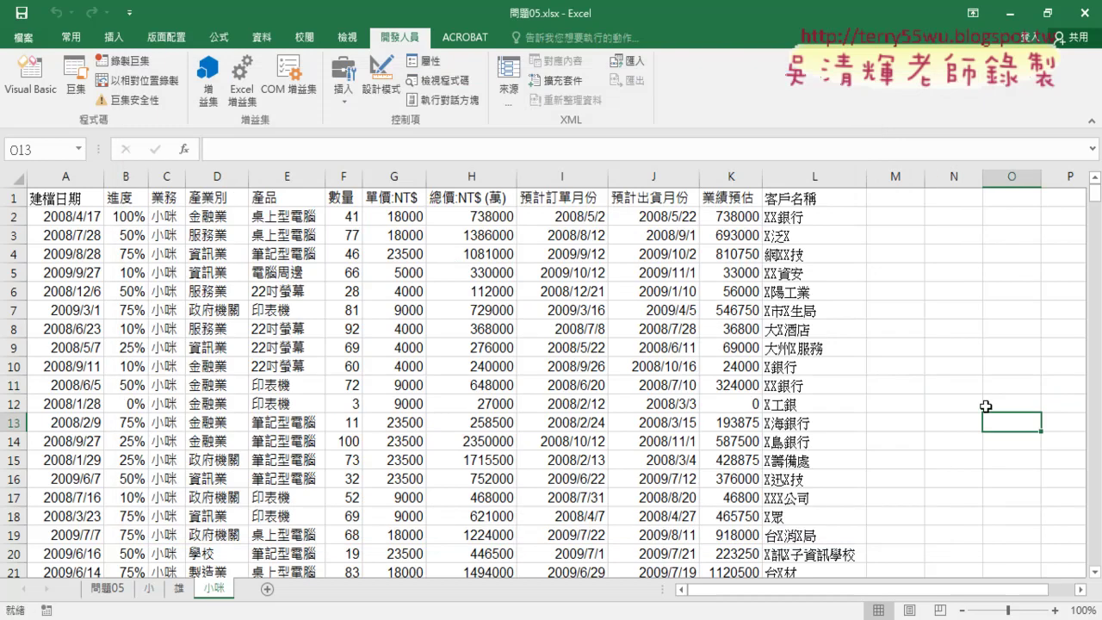
{"action": "left_click", "coordinate": [112, 587]}
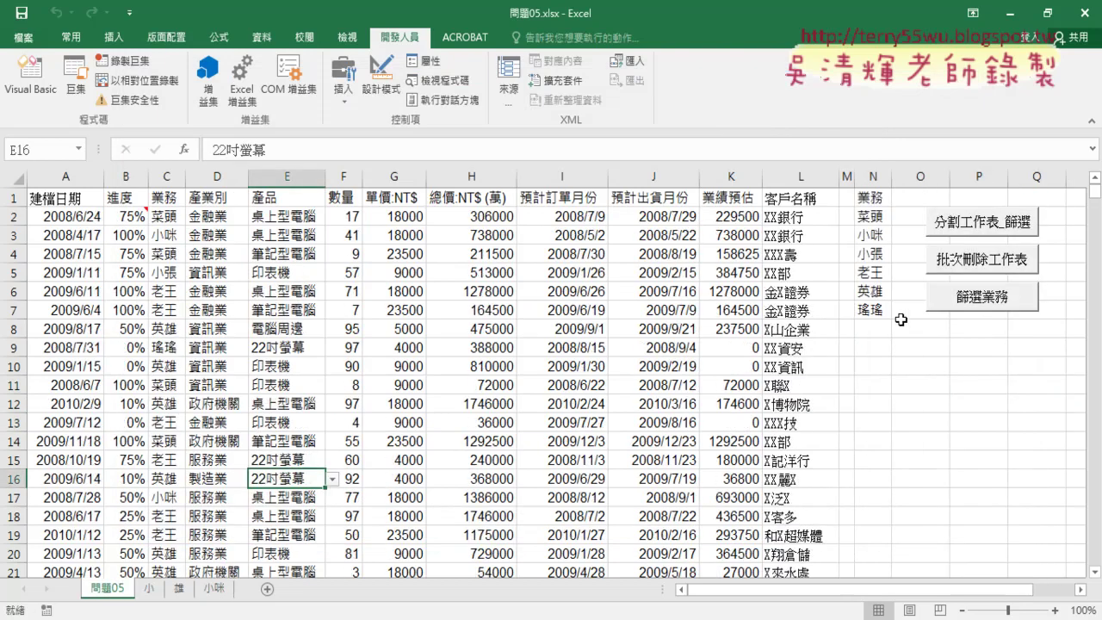
{"action": "left_click", "coordinate": [988, 302]}
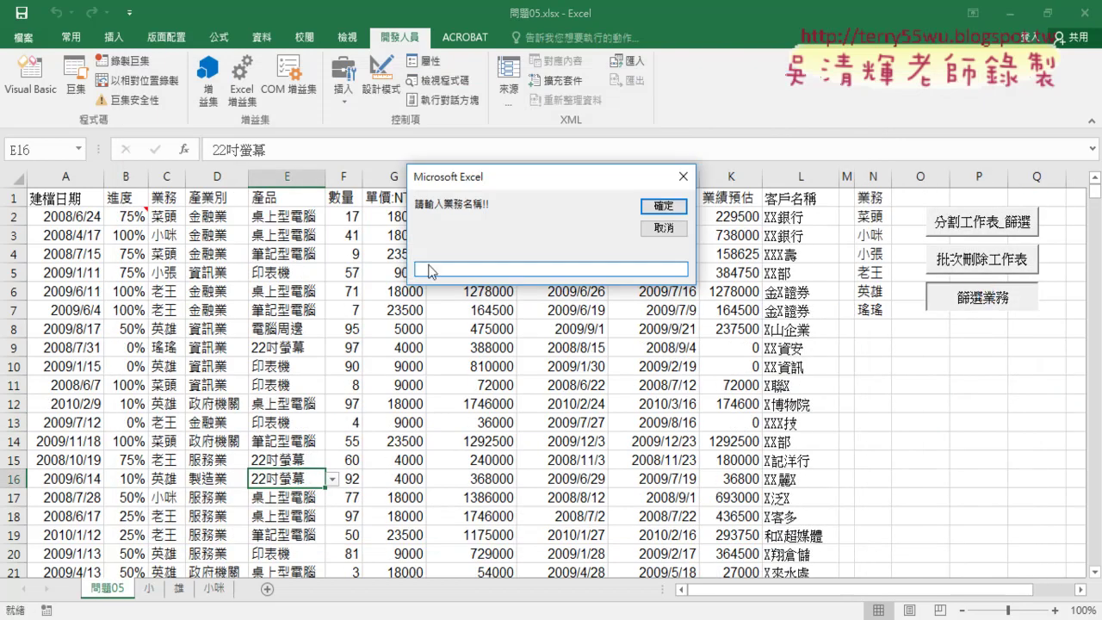
{"action": "left_click", "coordinate": [647, 210]}
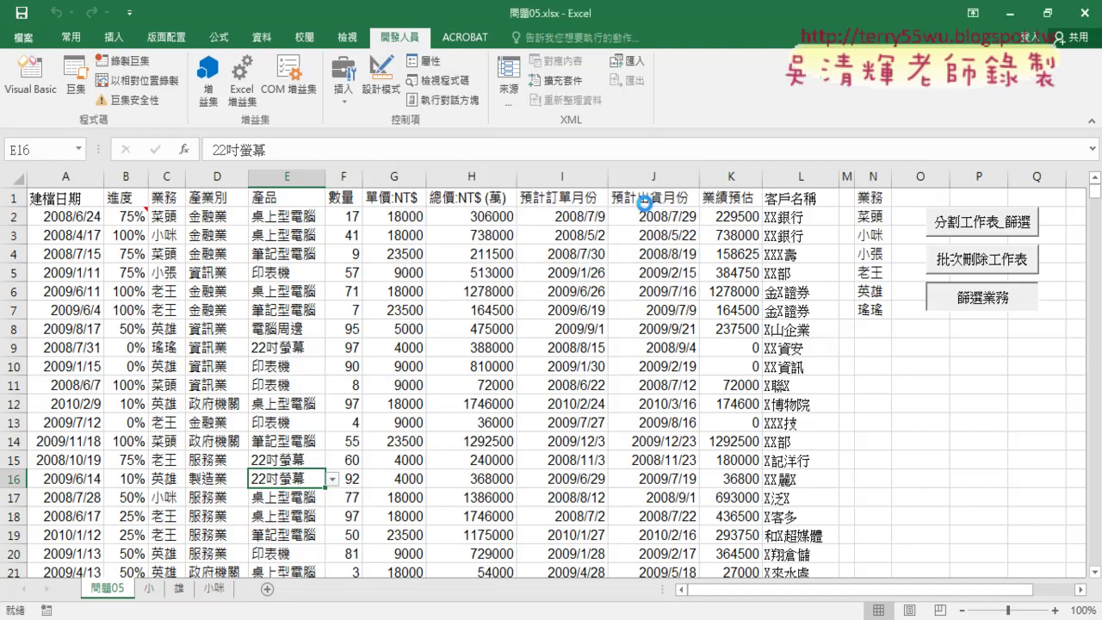
{"action": "mouse_move", "coordinate": [547, 289]}
{"action": "left_mouse_down"}
{"action": "mouse_move", "coordinate": [503, 185]}
{"action": "mouse_move", "coordinate": [466, 155]}
{"action": "left_mouse_up"}
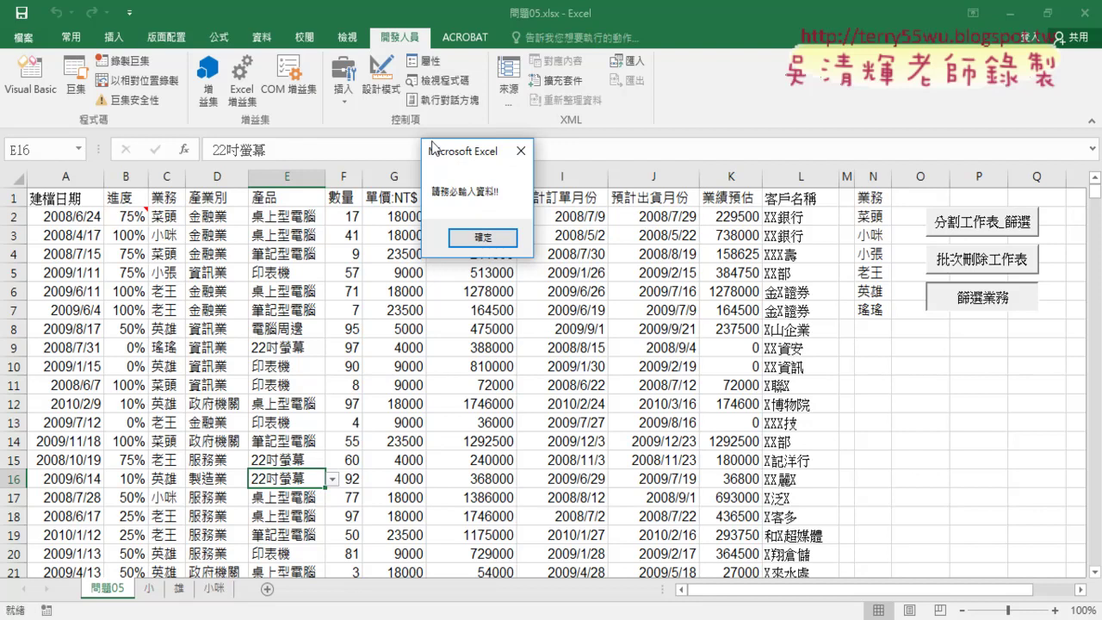
{"action": "left_click", "coordinate": [482, 238]}
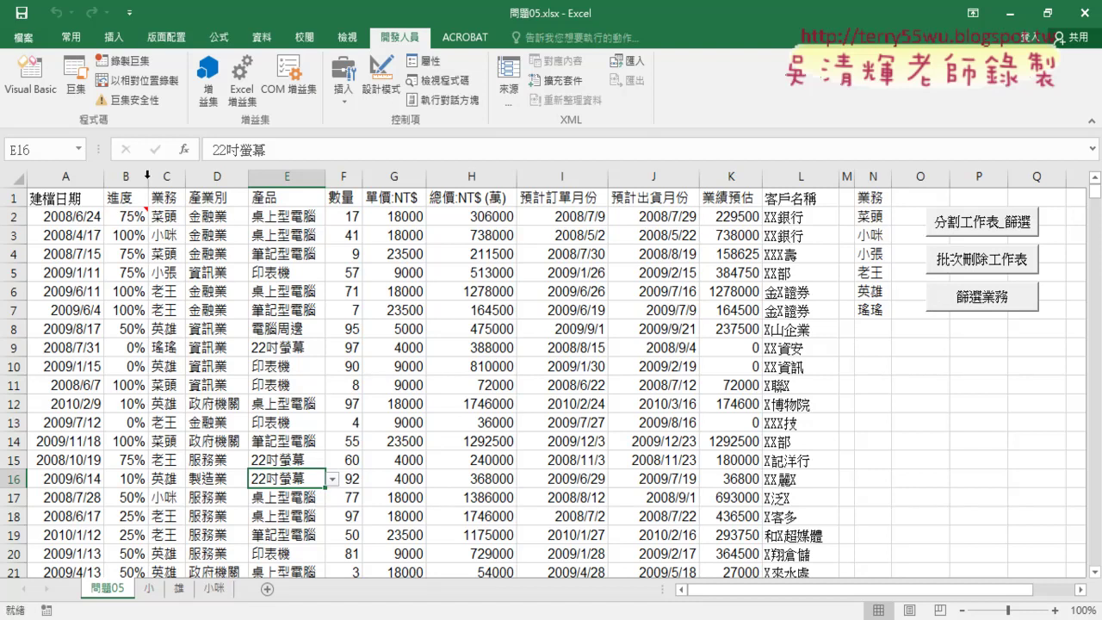
Reopen the code, delete the old If x = "" block, and start typing if x= under '防呆2.
{"action": "left_click", "coordinate": [30, 76]}
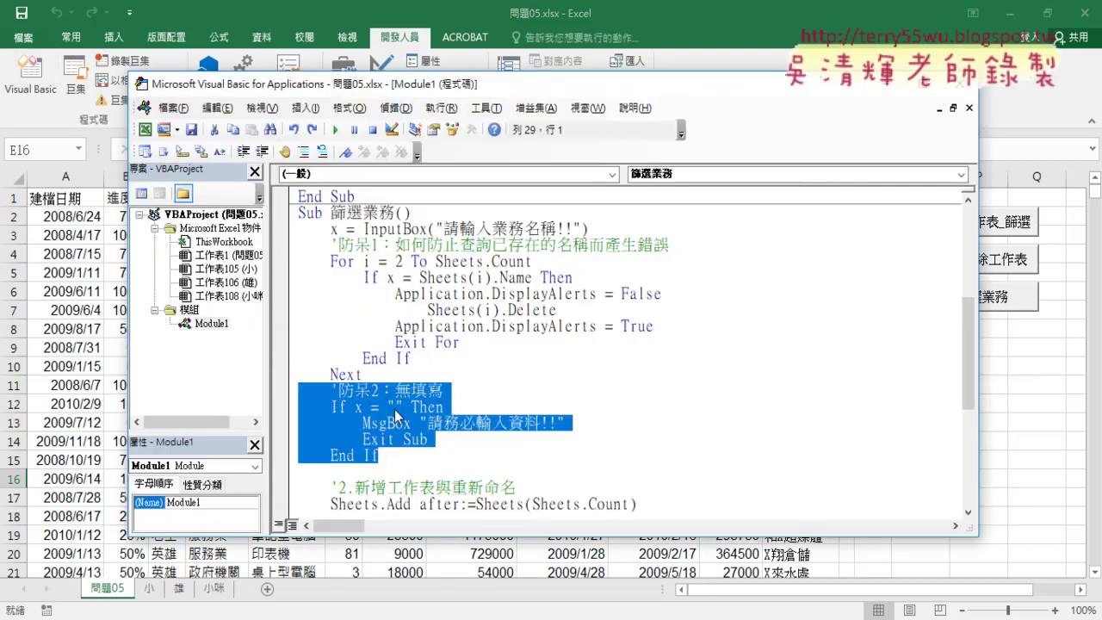
{"action": "left_click_drag", "start_coordinate": [379, 455], "coordinate": [300, 402]}
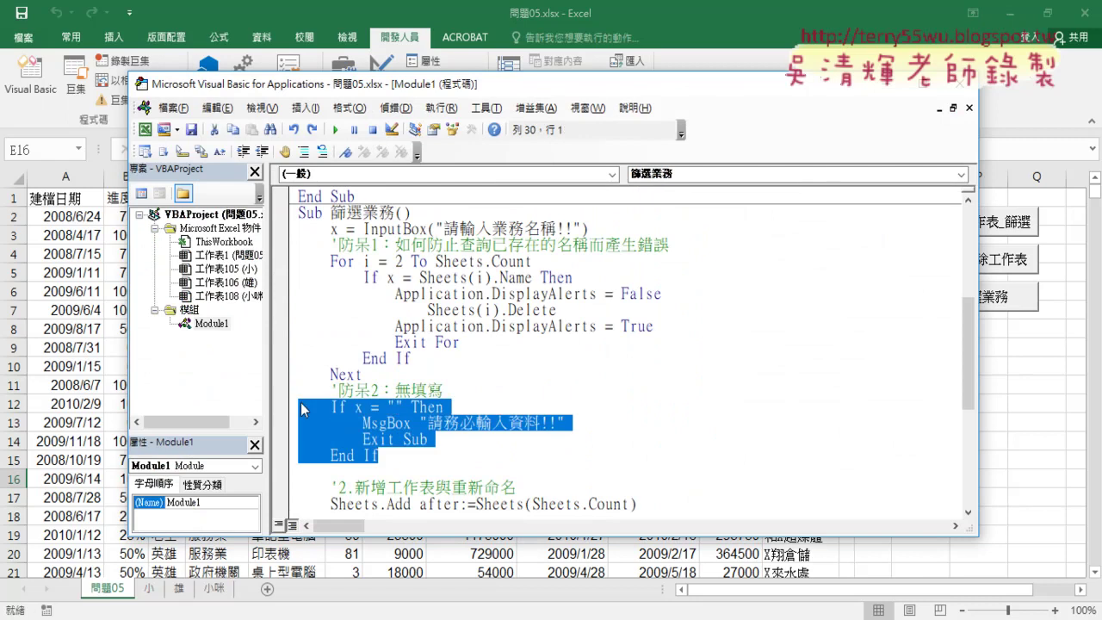
{"action": "key", "text": "Delete"}
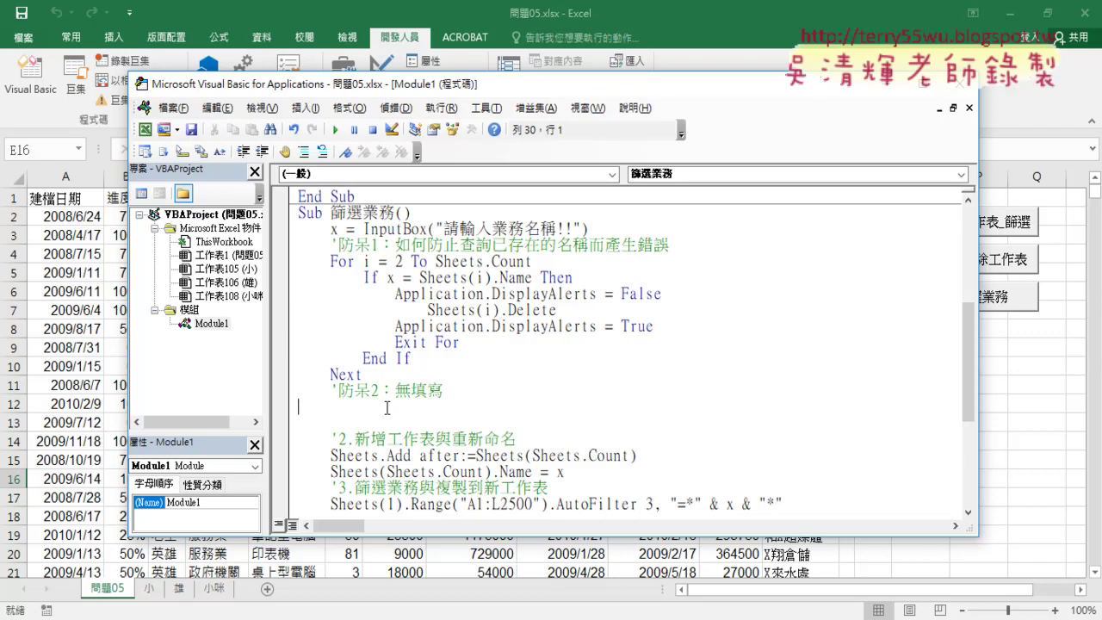
{"action": "key", "text": "Tab"}
{"action": "type", "text": "if "}
{"action": "type", "text": "x"}
{"action": "type", "text": "="}
{"action": "type", "text": "\"\""}
{"action": "key", "text": "BackSpace"}
{"action": "key", "text": "BackSpace"}
{"action": "key", "text": "BackSpace"}
{"action": "key", "text": "BackSpace"}
Try an If vba.IsEmpty(x) condition, then remove it to compare x directly instead.
{"action": "type", "text": "vba."}
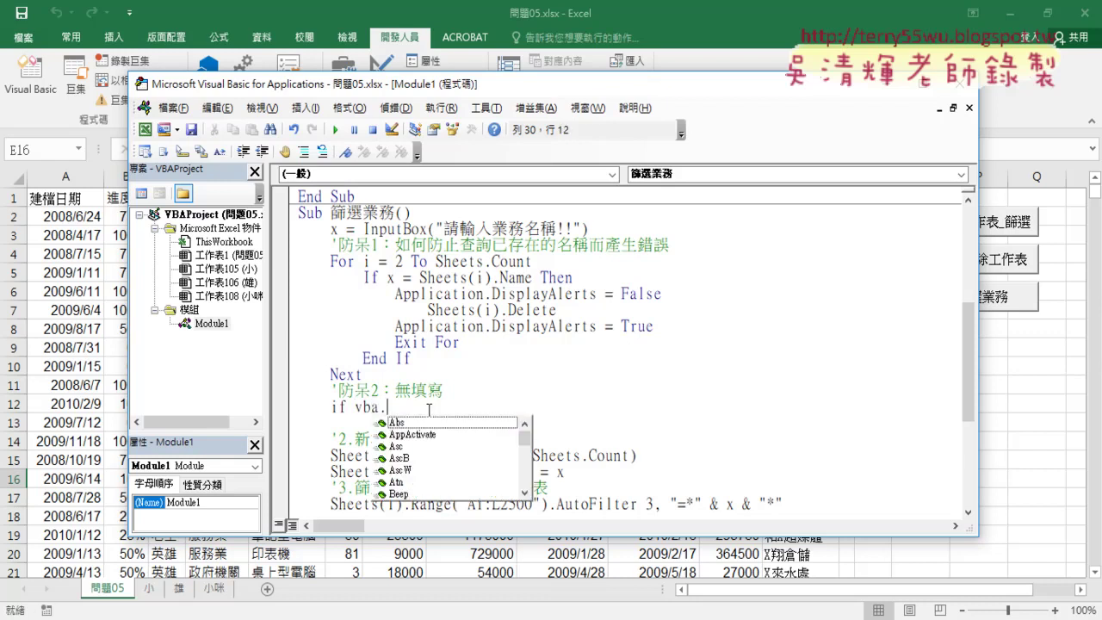
{"action": "type", "text": "is"}
{"action": "key", "text": "Down"}
{"action": "key", "text": "Down"}
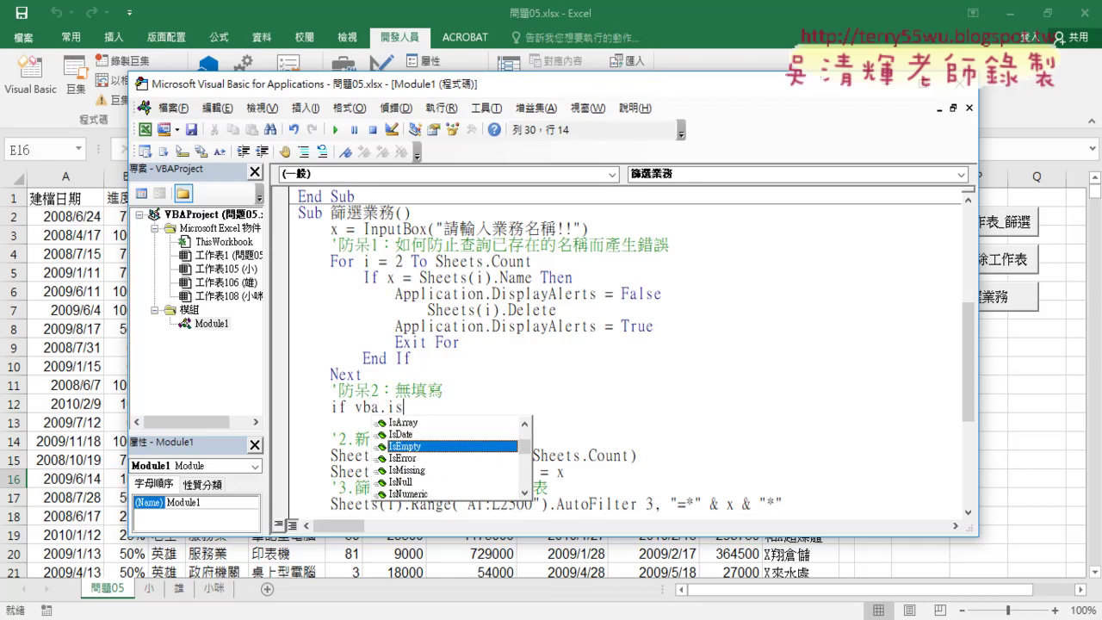
{"action": "key", "text": "BackSpace"}
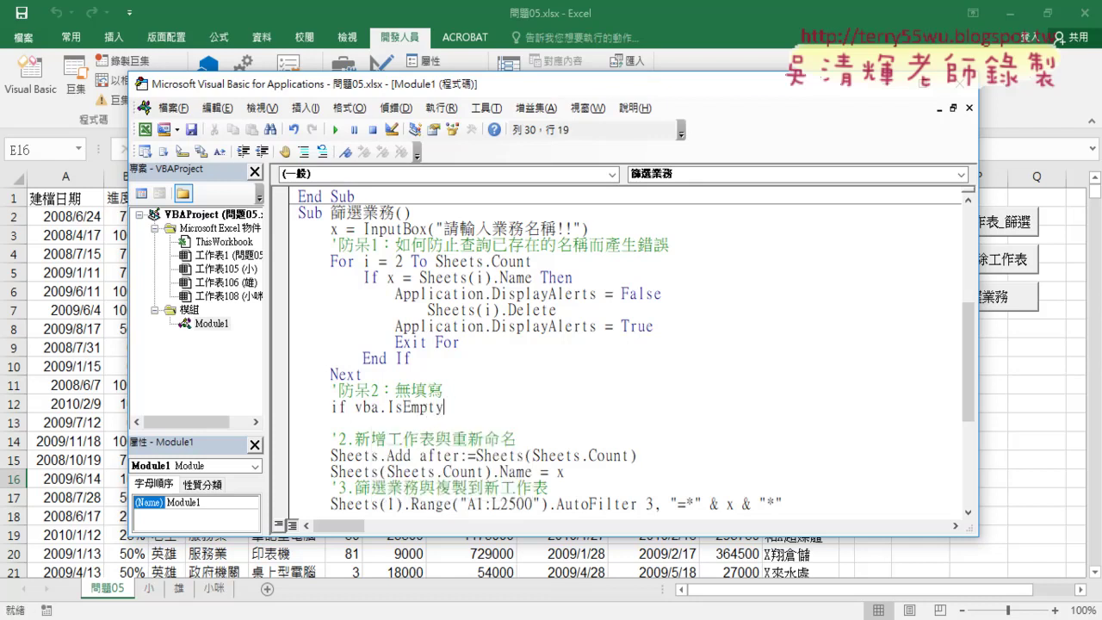
{"action": "type", "text": "()"}
{"action": "key", "text": "Left"}
{"action": "type", "text": "x"}
{"action": "left_click_drag", "start_coordinate": [469, 407], "coordinate": [356, 408]}
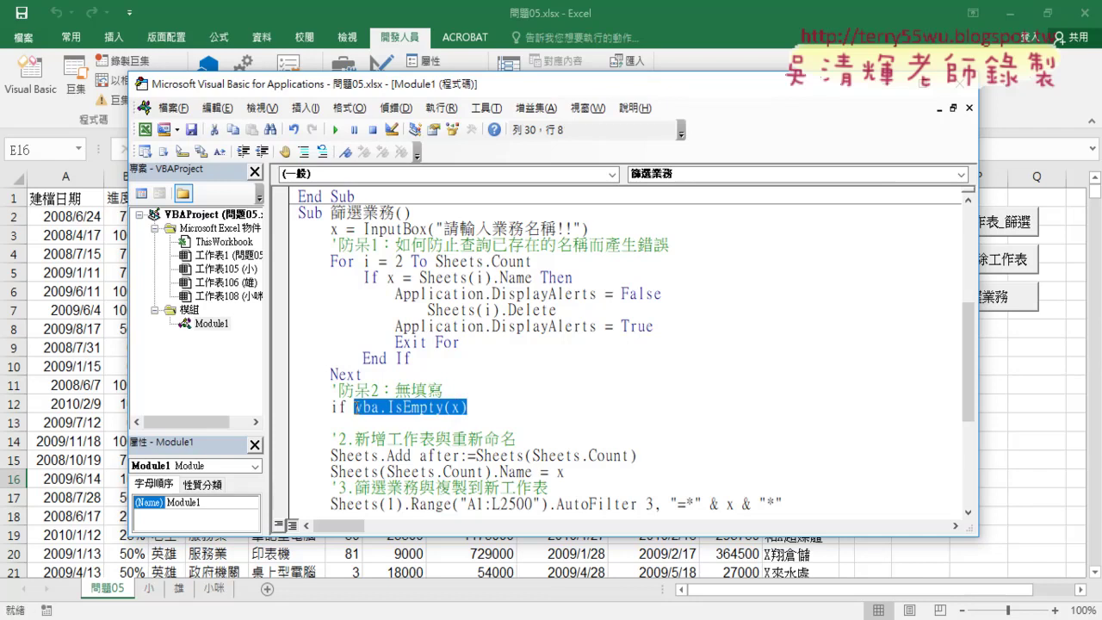
{"action": "key", "text": "BackSpace"}
Complete If x = "" Then with a matching End If and an indented line between.
{"action": "type", "text": "x"}
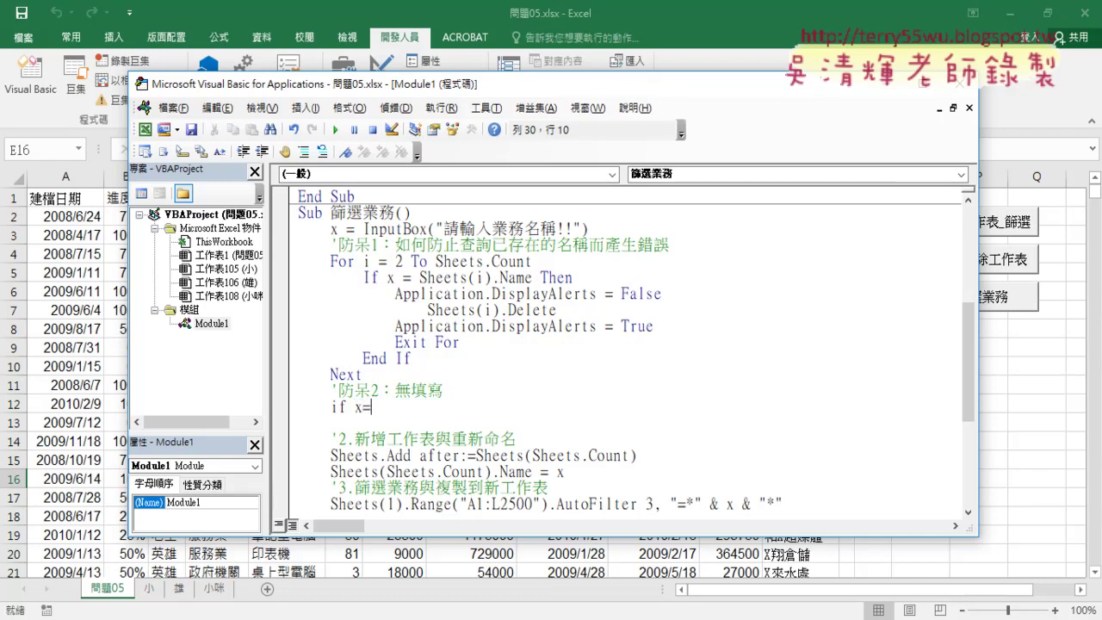
{"action": "type", "text": "=\"\""}
{"action": "type", "text": " the"}
{"action": "type", "text": "n"}
{"action": "key", "text": "Down"}
{"action": "key", "text": "Return"}
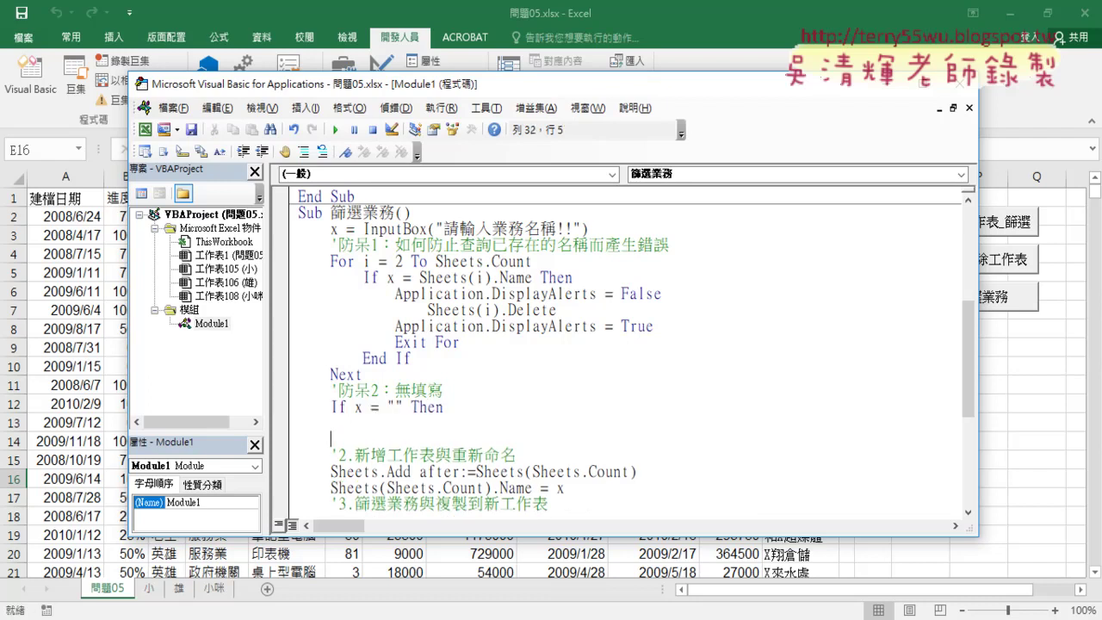
{"action": "type", "text": "en"}
{"action": "type", "text": "d if"}
{"action": "key", "text": "Up"}
{"action": "key", "text": "Tab"}
Write MsgBox ("請務必輸入資料!!!") inside the If block.
{"action": "type", "text": "ms"}
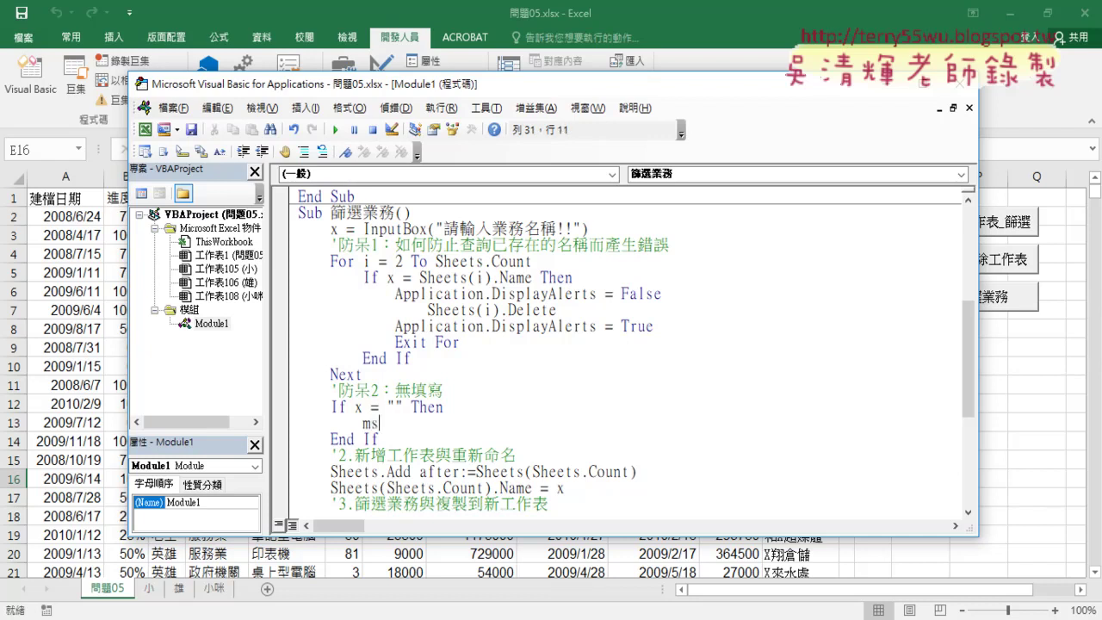
{"action": "type", "text": "g"}
{"action": "type", "text": "box"}
{"action": "type", "text": "()"}
{"action": "key", "text": "Left"}
{"action": "type", "text": "\"\""}
{"action": "key", "text": "Left"}
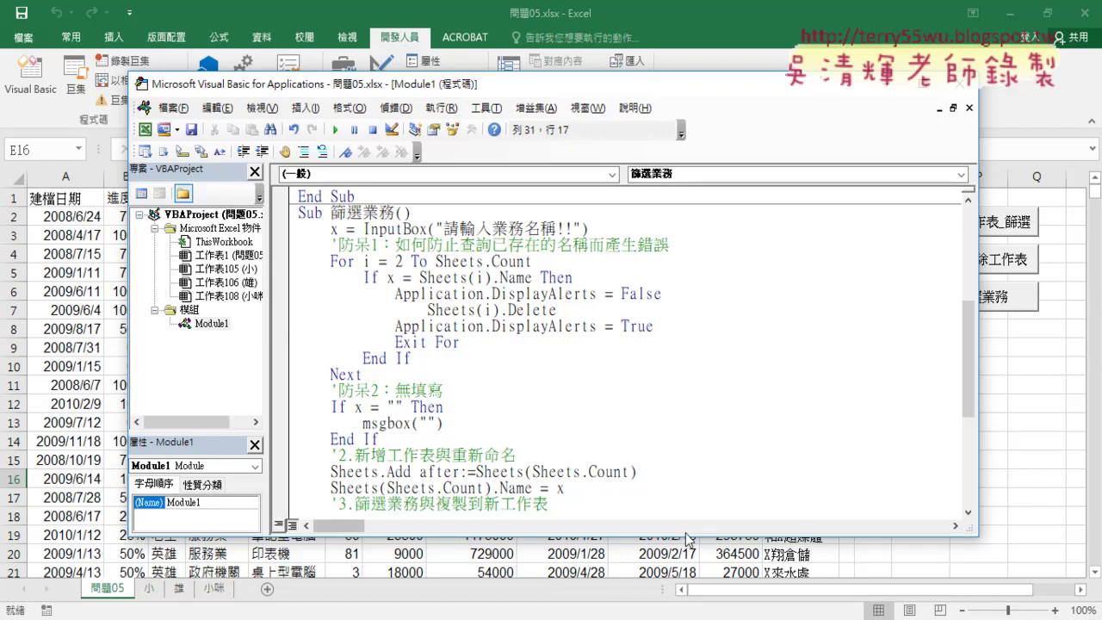
{"action": "type", "text": "請"}
{"action": "type", "text": "書ㄨ"}
{"action": "key", "text": "BackSpace"}
{"action": "key", "text": "BackSpace"}
{"action": "type", "text": "ㄨ"}
{"action": "type", "text": "勿ㄨ務"}
{"action": "type", "text": "必ㄕ書ㄖ"}
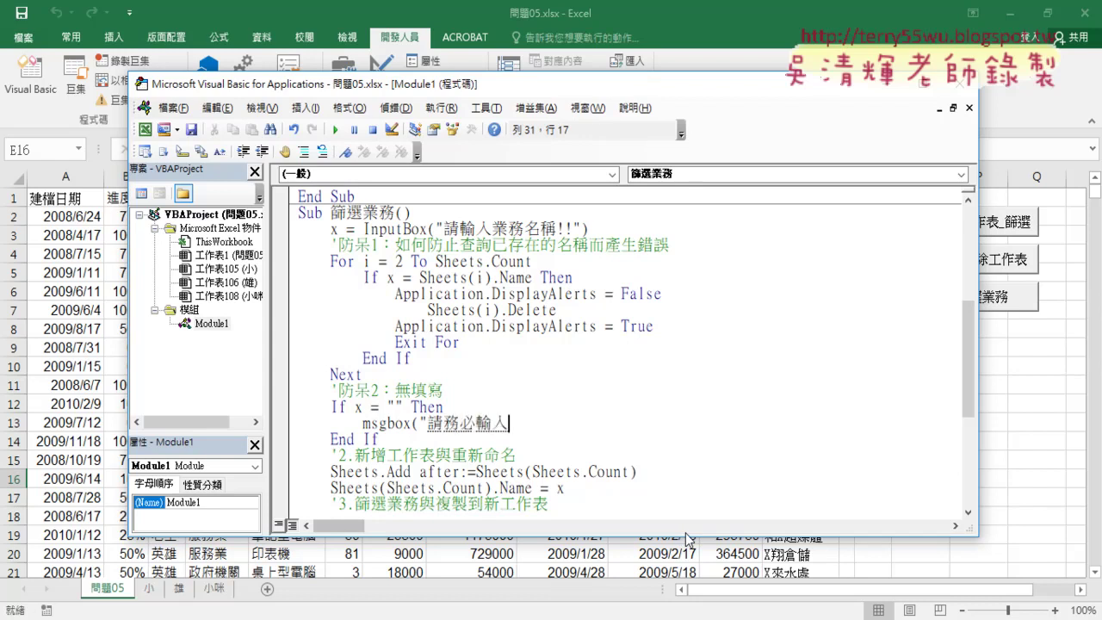
{"action": "type", "text": "入資料"}
{"action": "type", "text": "!!!"}
{"action": "key", "text": "Return"}
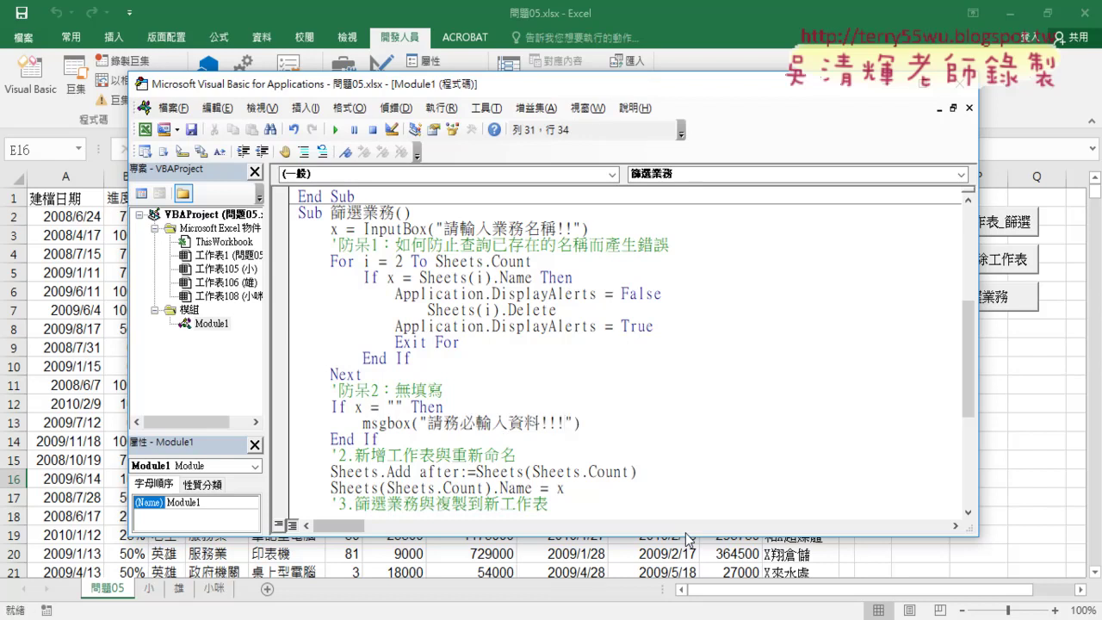
{"action": "left_click", "coordinate": [702, 392]}
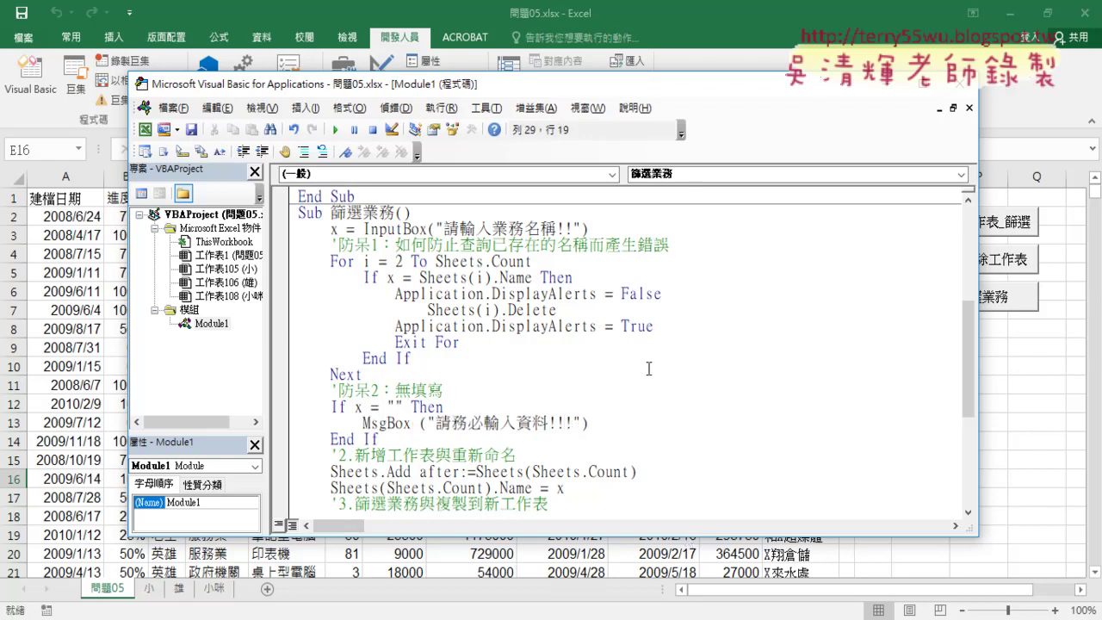
{"action": "left_click_drag", "start_coordinate": [362, 423], "coordinate": [608, 422]}
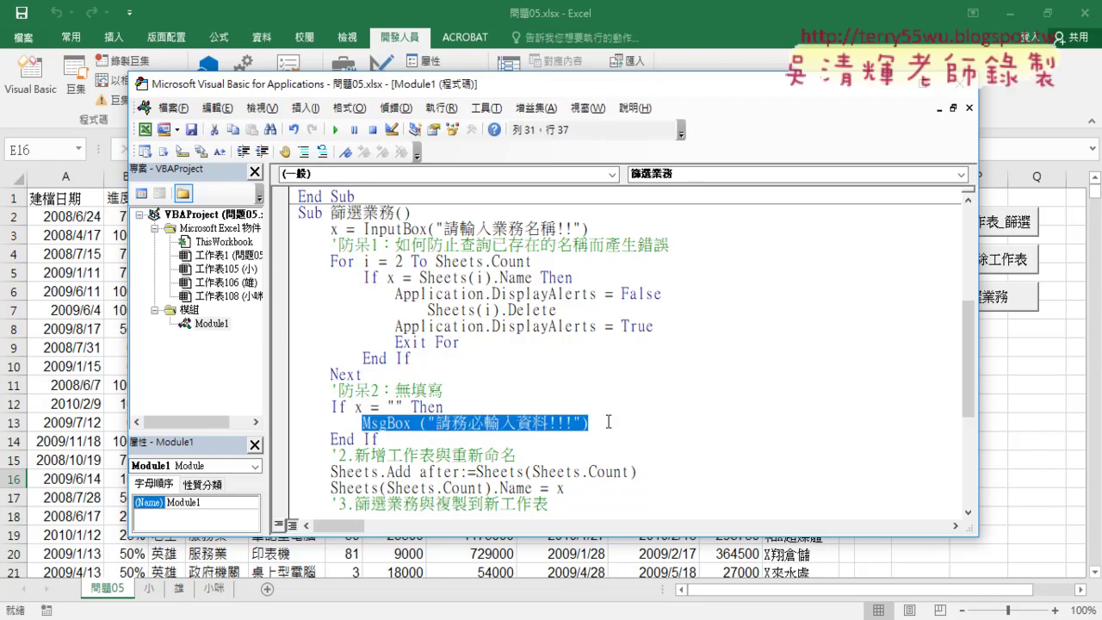
Annotate how the flow jumps from End If to End Sub, then add a blank line after MsgBox.
{"action": "scroll", "coordinate": [608, 422], "scroll_direction": "down", "scroll_amount": 3}
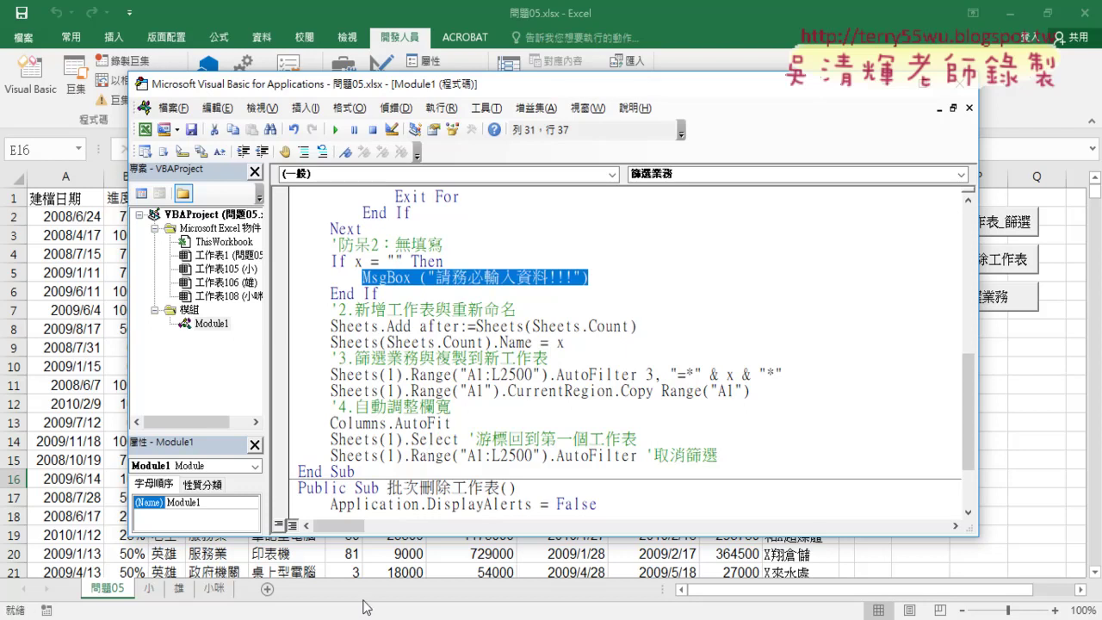
{"action": "left_click", "coordinate": [612, 280]}
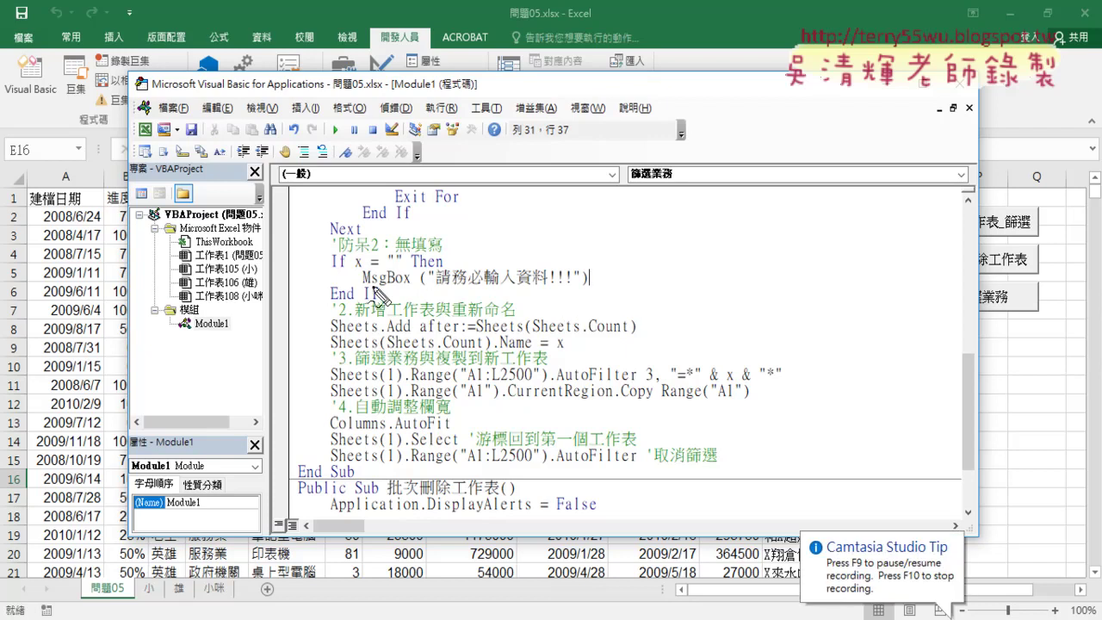
{"action": "mouse_move", "coordinate": [349, 284]}
{"action": "left_mouse_down"}
{"action": "mouse_move", "coordinate": [300, 463]}
{"action": "mouse_move", "coordinate": [283, 483]}
{"action": "left_mouse_up"}
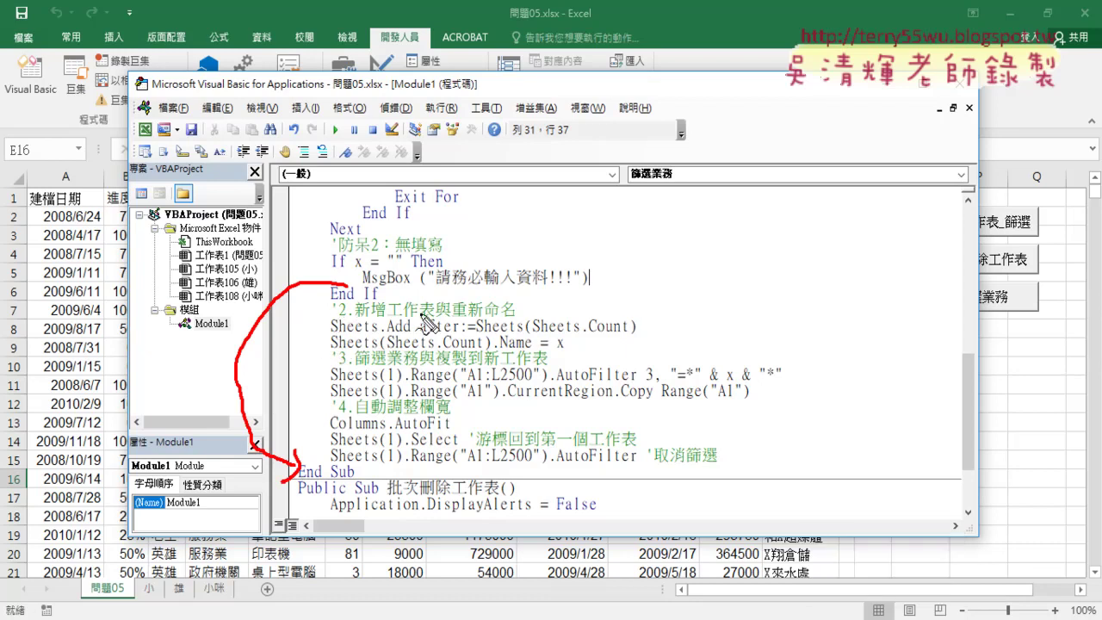
{"action": "mouse_move", "coordinate": [348, 311]}
{"action": "left_mouse_down"}
{"action": "mouse_move", "coordinate": [607, 314]}
{"action": "mouse_move", "coordinate": [699, 345]}
{"action": "mouse_move", "coordinate": [431, 474]}
{"action": "mouse_move", "coordinate": [343, 398]}
{"action": "mouse_move", "coordinate": [351, 315]}
{"action": "left_mouse_up"}
{"action": "left_click_drag", "start_coordinate": [564, 340], "coordinate": [508, 406]}
{"action": "left_click_drag", "start_coordinate": [504, 366], "coordinate": [559, 404]}
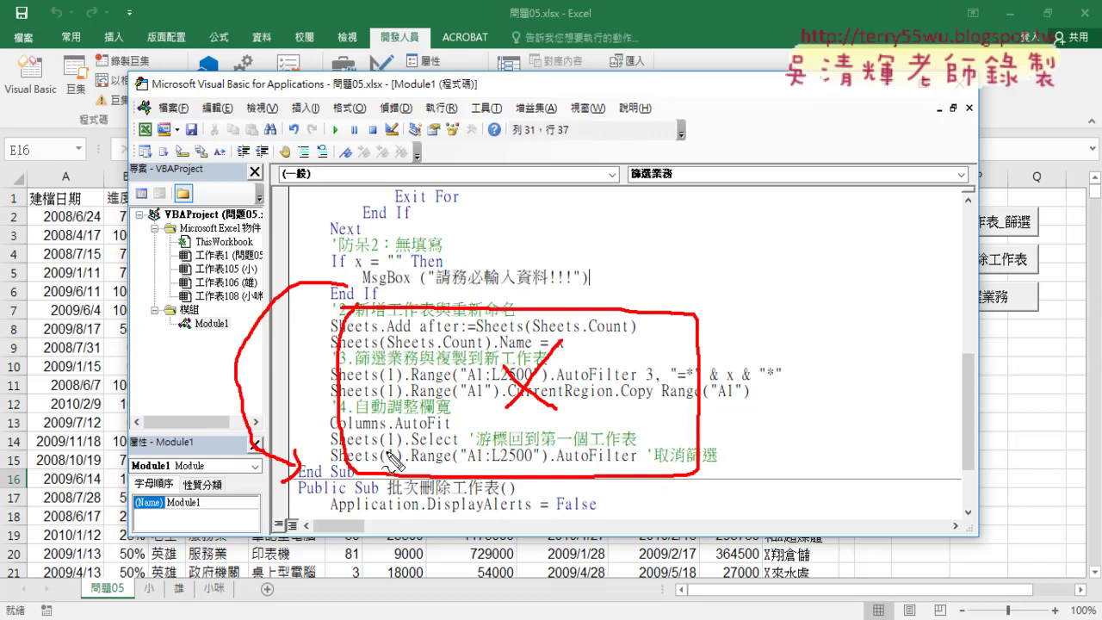
{"action": "key", "text": "Escape"}
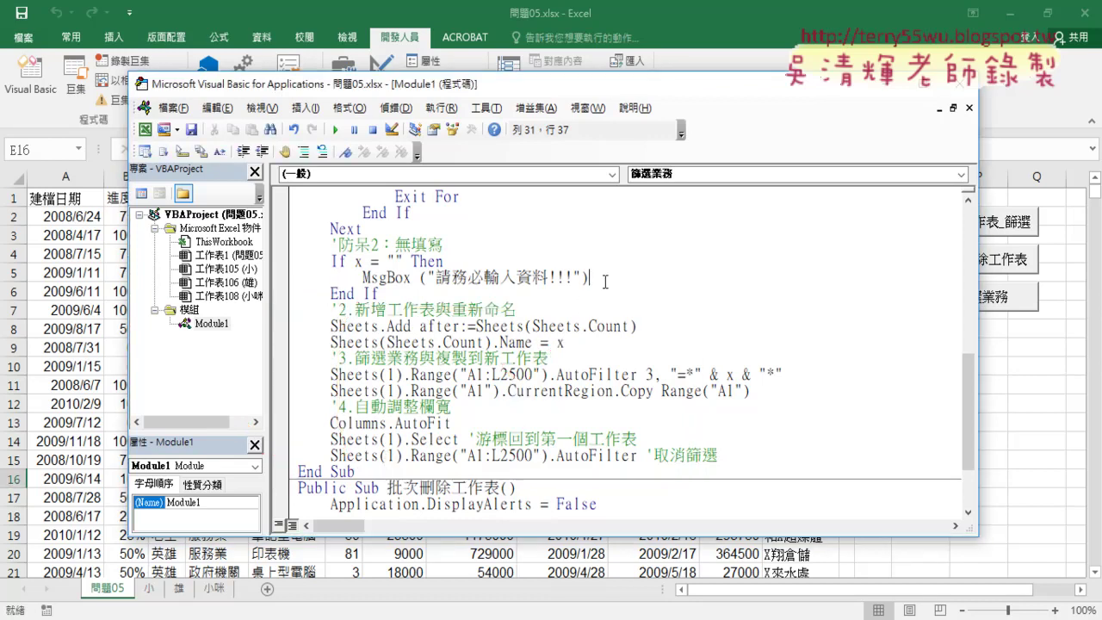
{"action": "key", "text": "Return"}
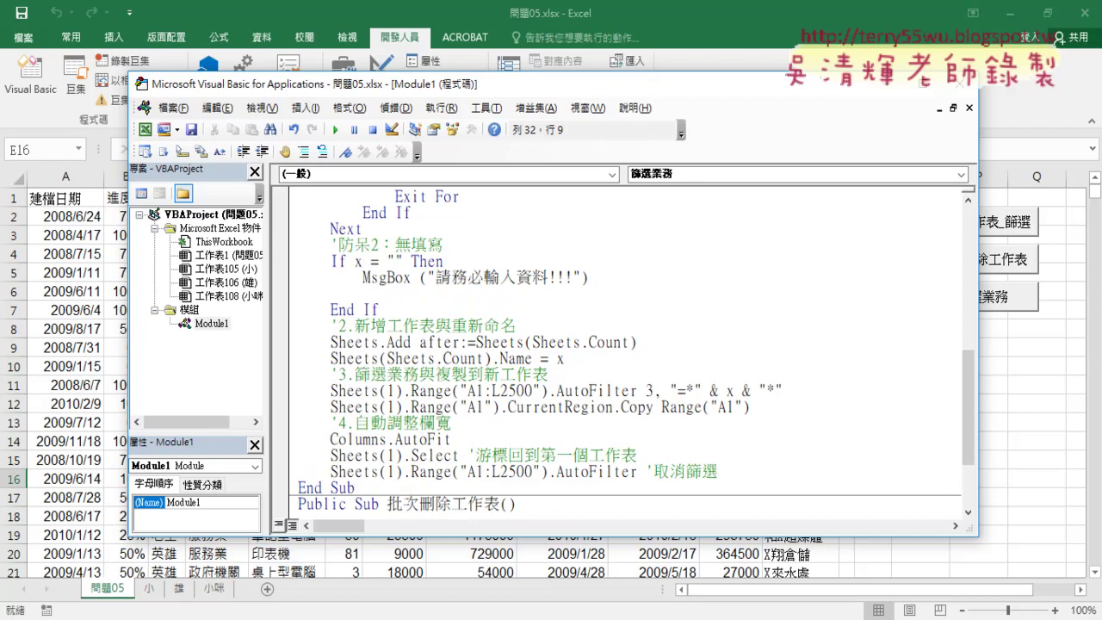
Add Exit Sub on the new line under MsgBox and annotate its jump to End Sub.
{"action": "type", "text": "e"}
{"action": "type", "text": "xit "}
{"action": "type", "text": "sub"}
{"action": "key", "text": "Down"}
{"action": "left_click_drag", "start_coordinate": [439, 296], "coordinate": [362, 294]}
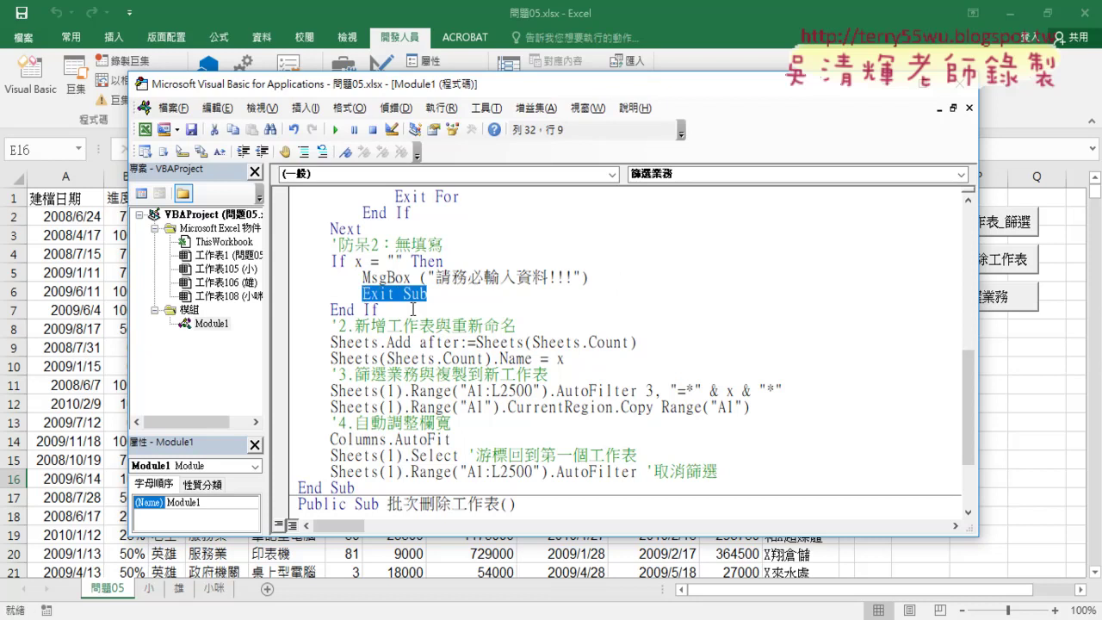
{"action": "mouse_move", "coordinate": [357, 294]}
{"action": "left_mouse_down"}
{"action": "mouse_move", "coordinate": [276, 484]}
{"action": "mouse_move", "coordinate": [371, 497]}
{"action": "left_mouse_up"}
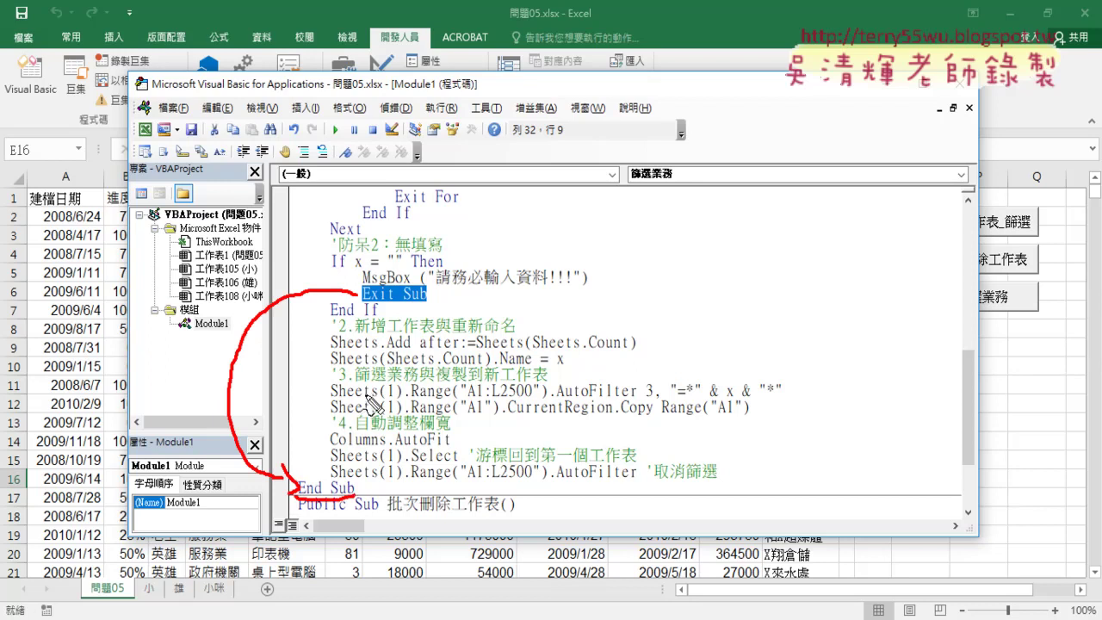
{"action": "left_click_drag", "start_coordinate": [372, 305], "coordinate": [424, 304]}
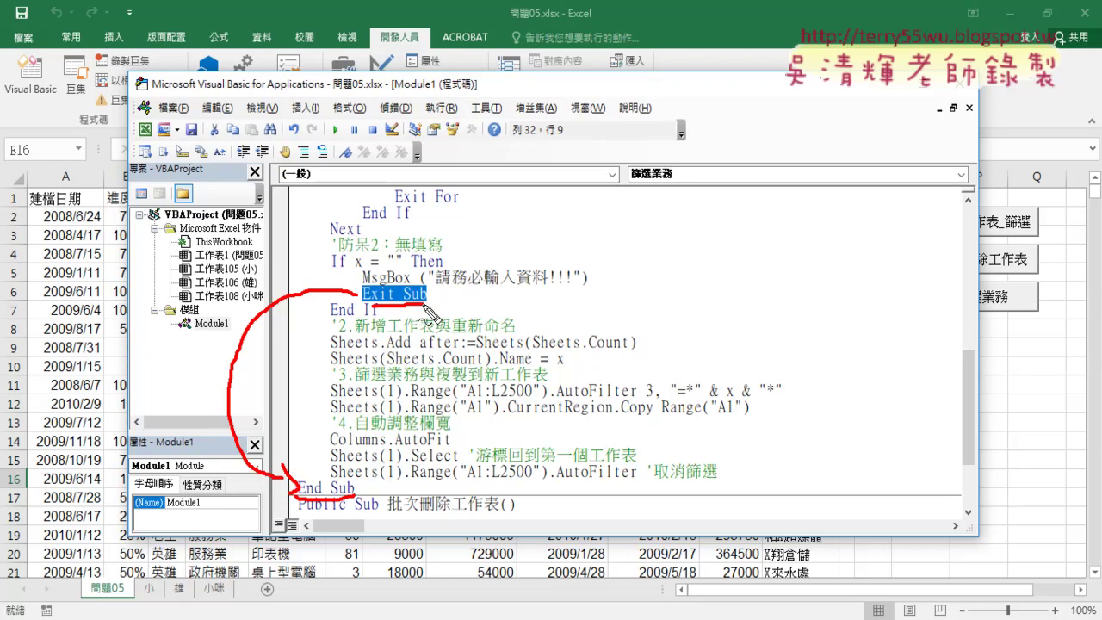
{"action": "key", "text": "Escape"}
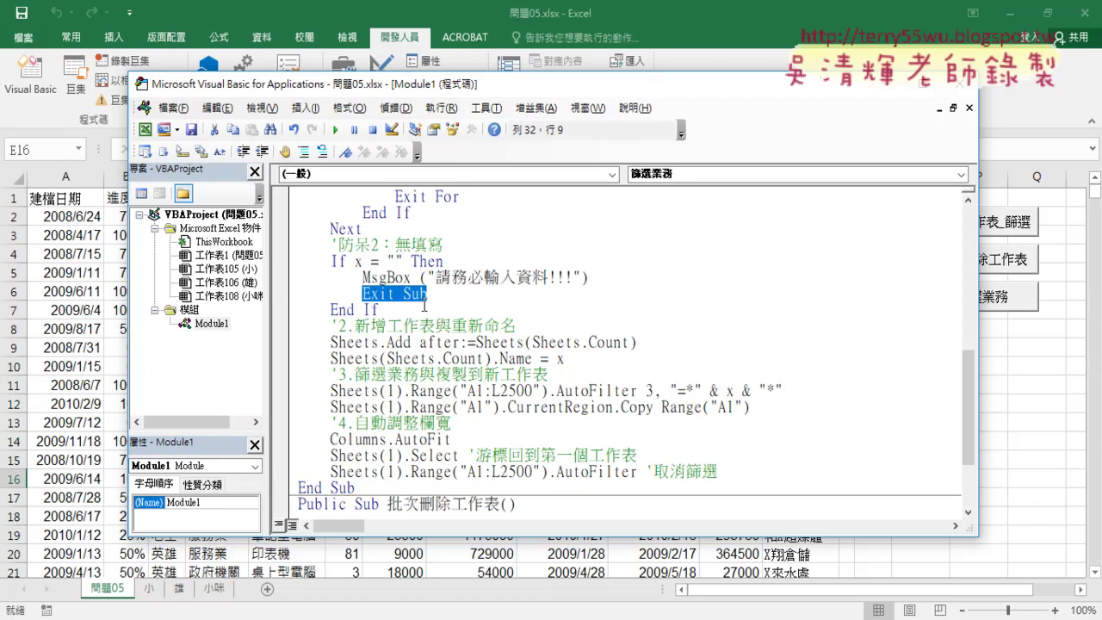
Highlight Exit For, Next, and Exit Sub in turn to compare where each exit leads.
{"action": "left_click", "coordinate": [443, 297]}
{"action": "scroll", "coordinate": [445, 292], "scroll_direction": "up", "scroll_amount": 1}
{"action": "scroll", "coordinate": [451, 270], "scroll_direction": "up", "scroll_amount": 1}
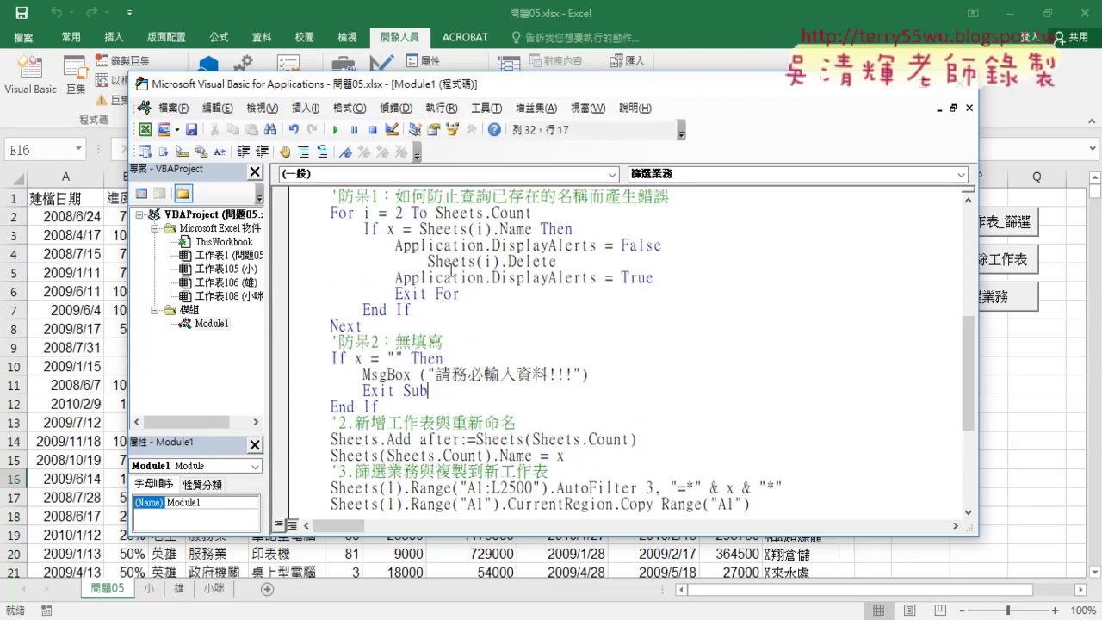
{"action": "left_click_drag", "start_coordinate": [395, 294], "coordinate": [459, 293]}
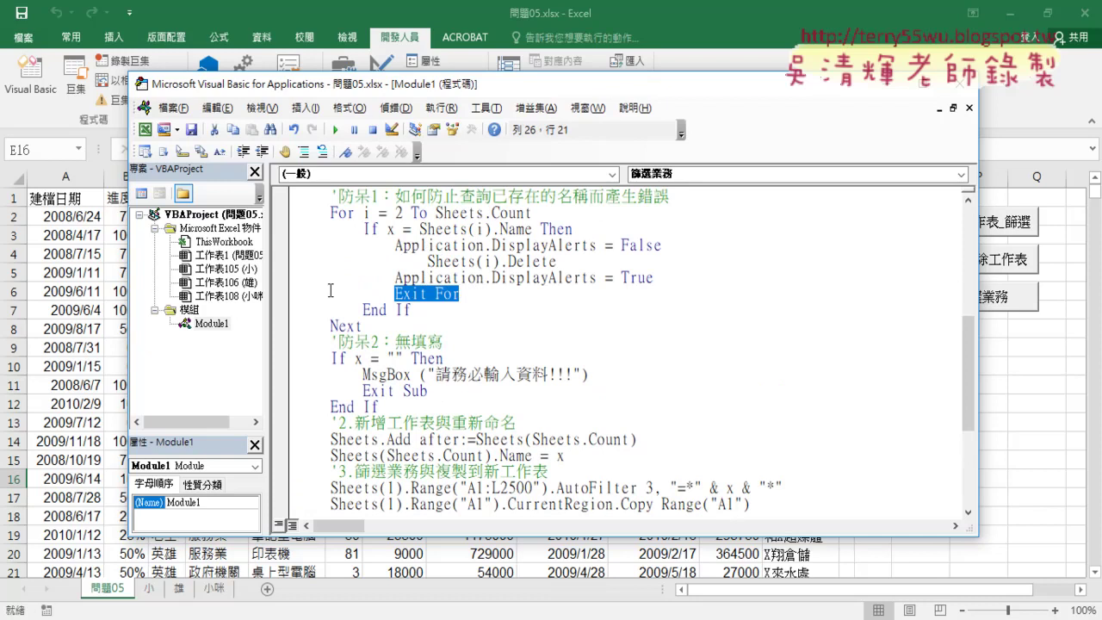
{"action": "left_click_drag", "start_coordinate": [362, 326], "coordinate": [323, 326]}
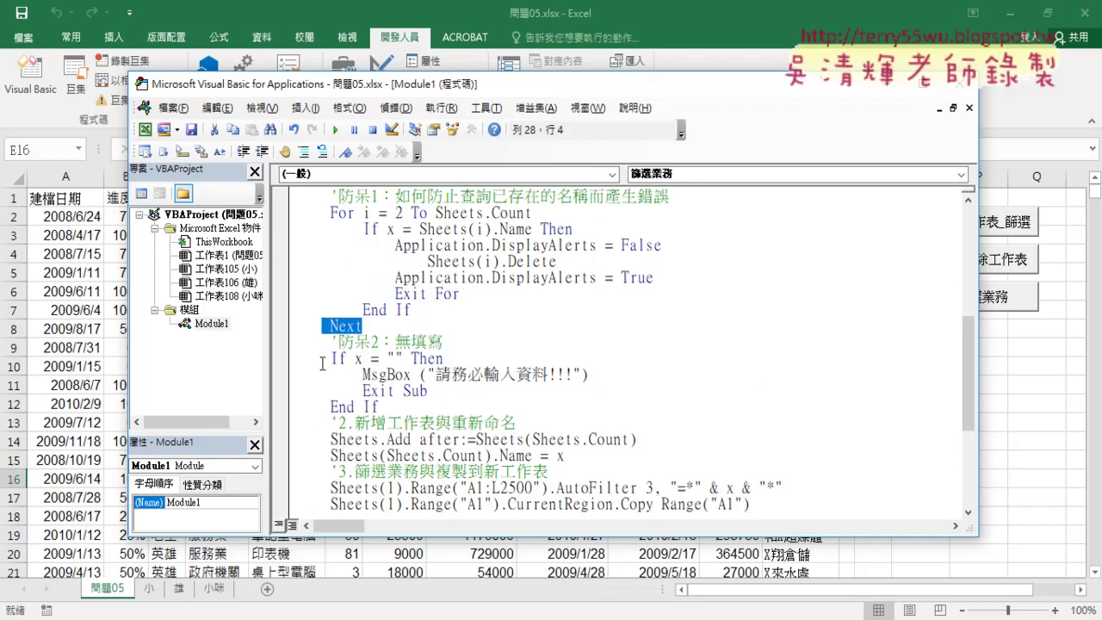
{"action": "left_click_drag", "start_coordinate": [427, 391], "coordinate": [363, 391]}
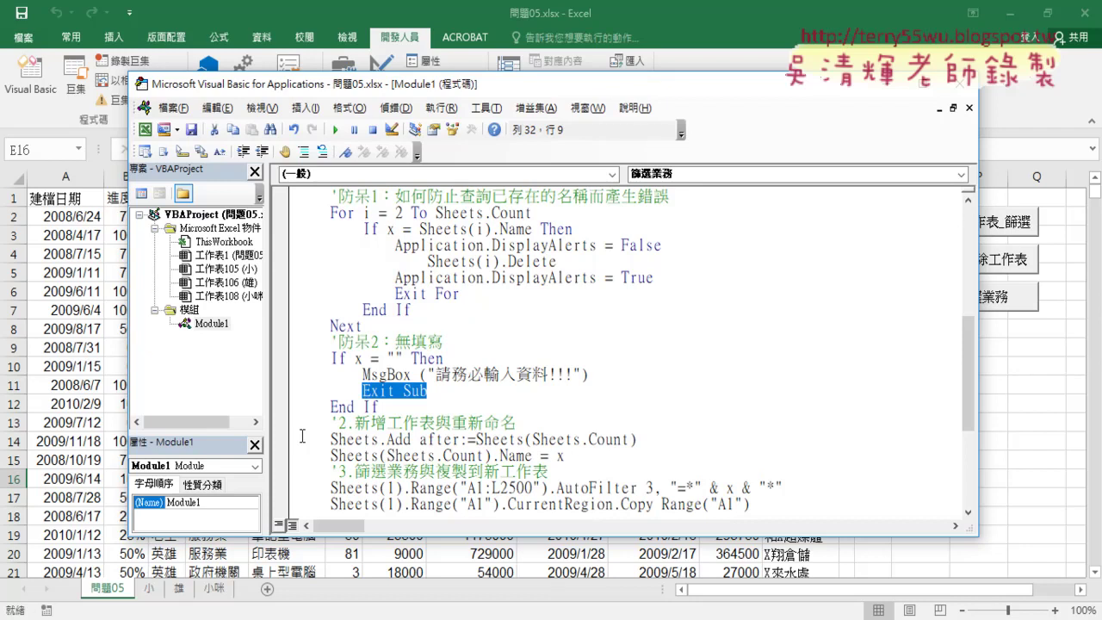
{"action": "left_click", "coordinate": [715, 421]}
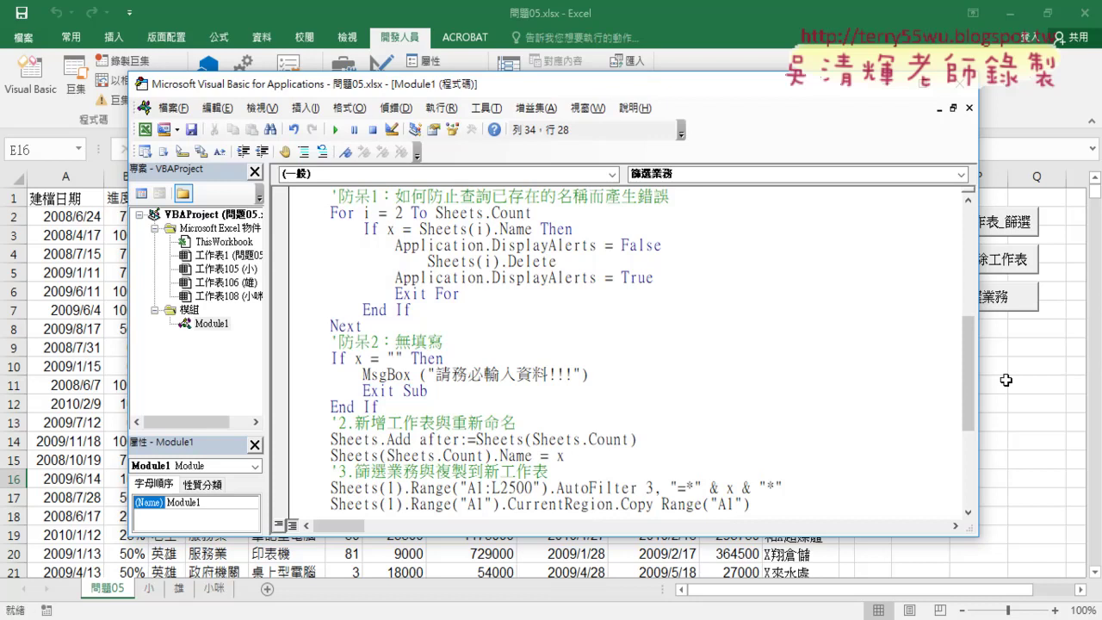
{"action": "left_click", "coordinate": [1022, 300]}
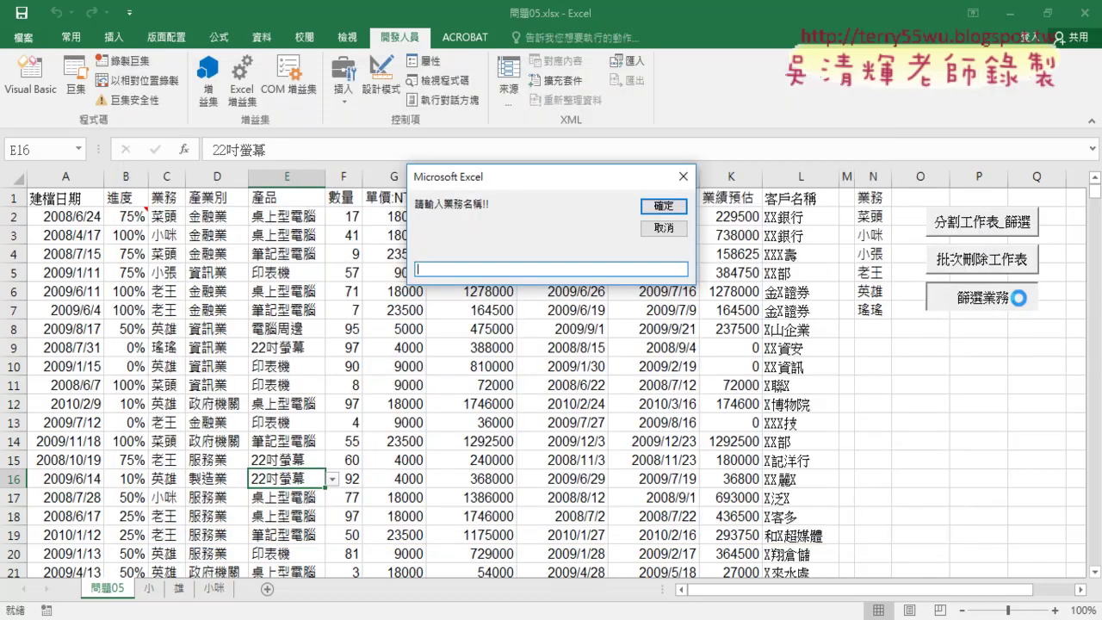
{"action": "left_click", "coordinate": [656, 207]}
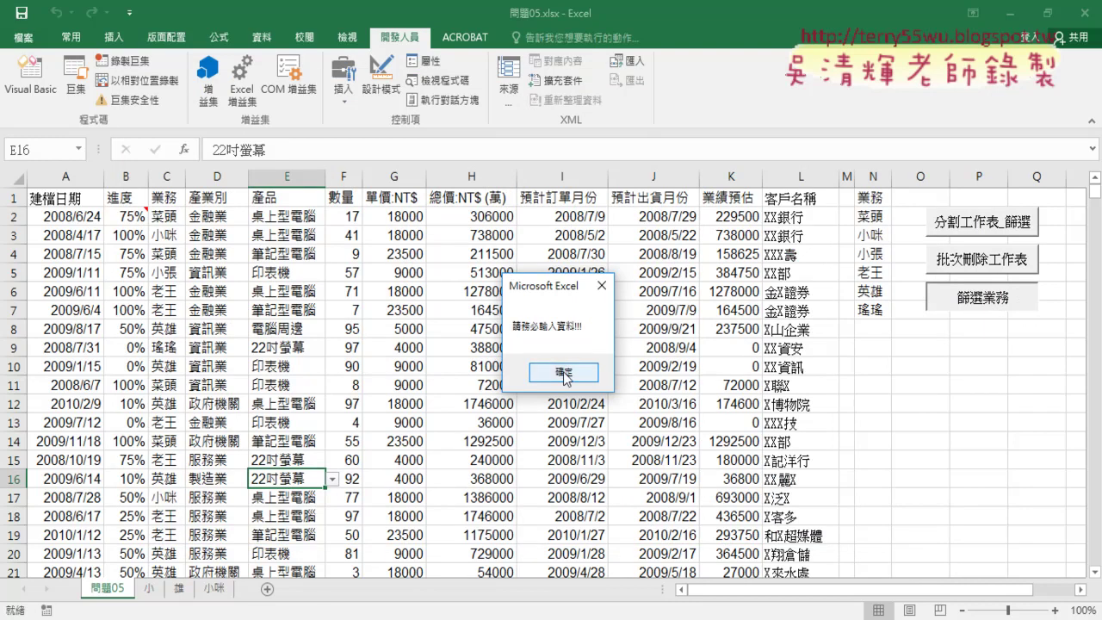
{"action": "left_click", "coordinate": [564, 374]}
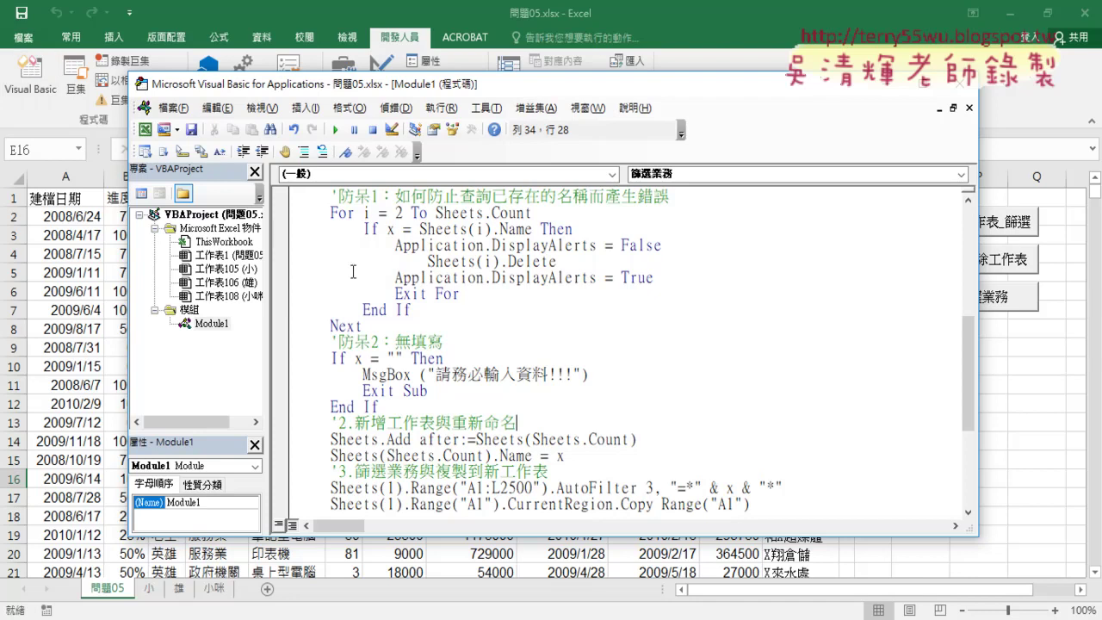
{"action": "left_click", "coordinate": [1075, 441]}
{"action": "left_click", "coordinate": [989, 301]}
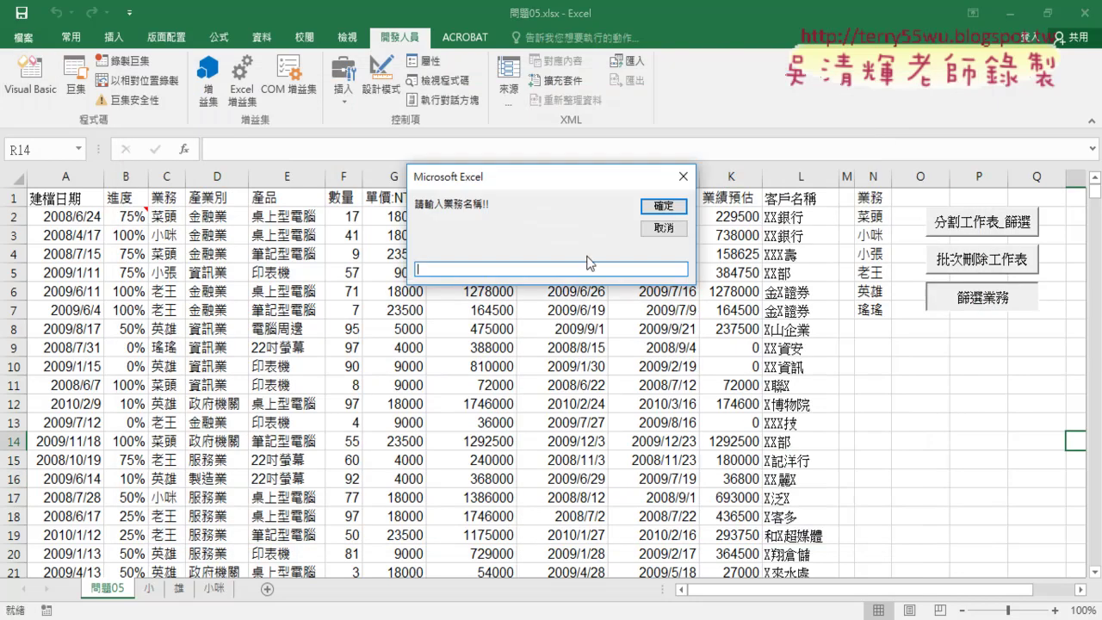
{"action": "left_click", "coordinate": [643, 218]}
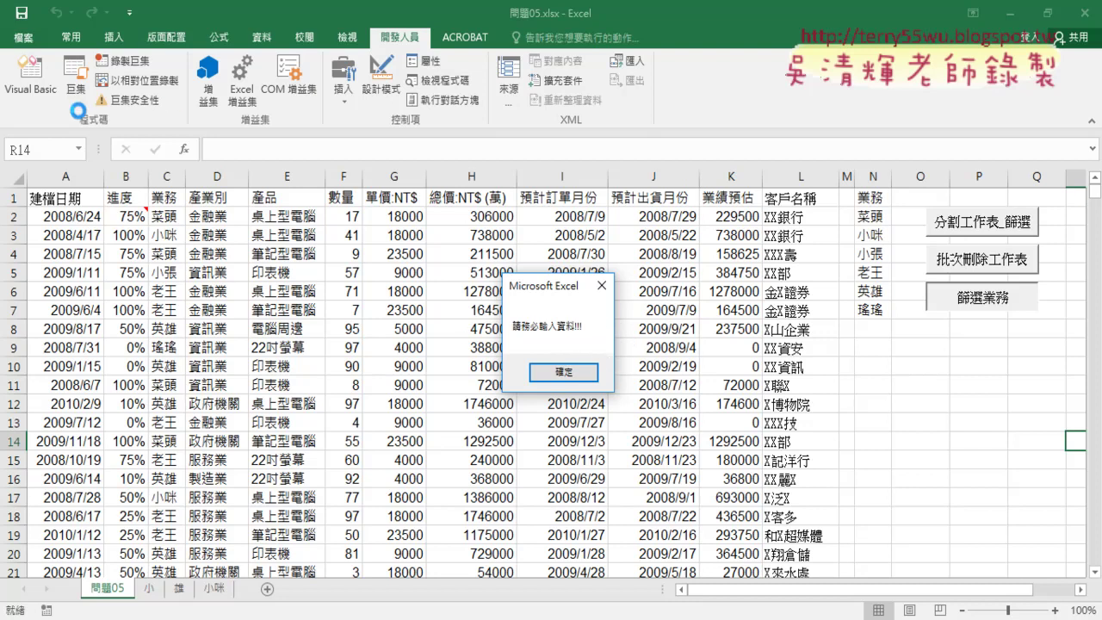
{"action": "left_click", "coordinate": [570, 378]}
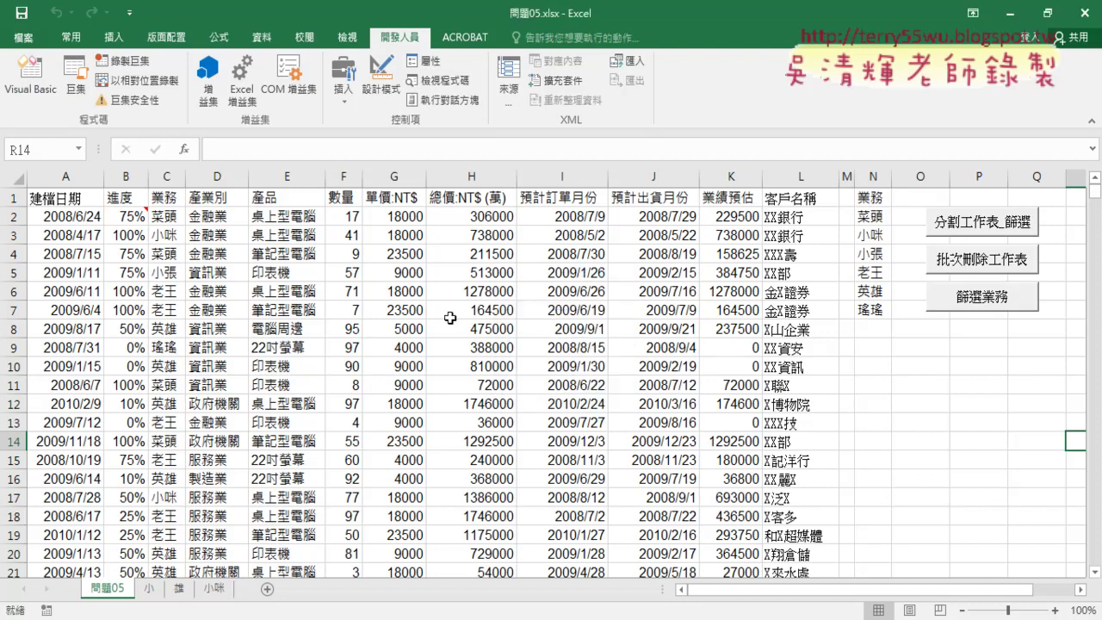
{"action": "left_click", "coordinate": [33, 84]}
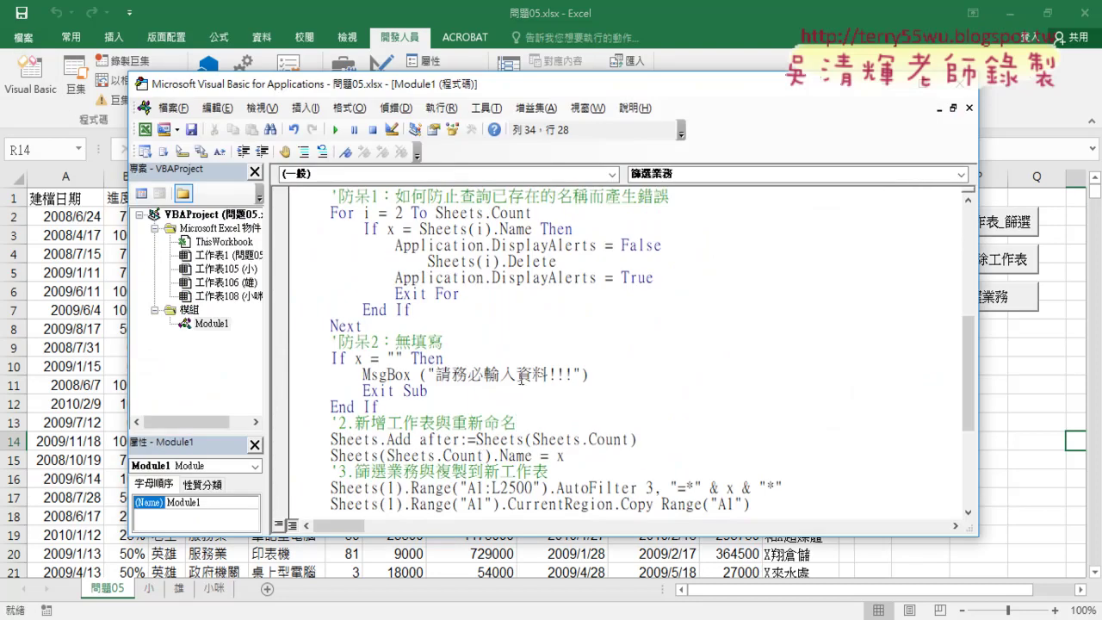
Add vbInformation as the second argument of the 請務必輸入資料!!! MsgBox.
{"action": "left_click", "coordinate": [582, 375]}
{"action": "type", "text": ","}
{"action": "key", "text": "Down"}
{"action": "key", "text": "Down"}
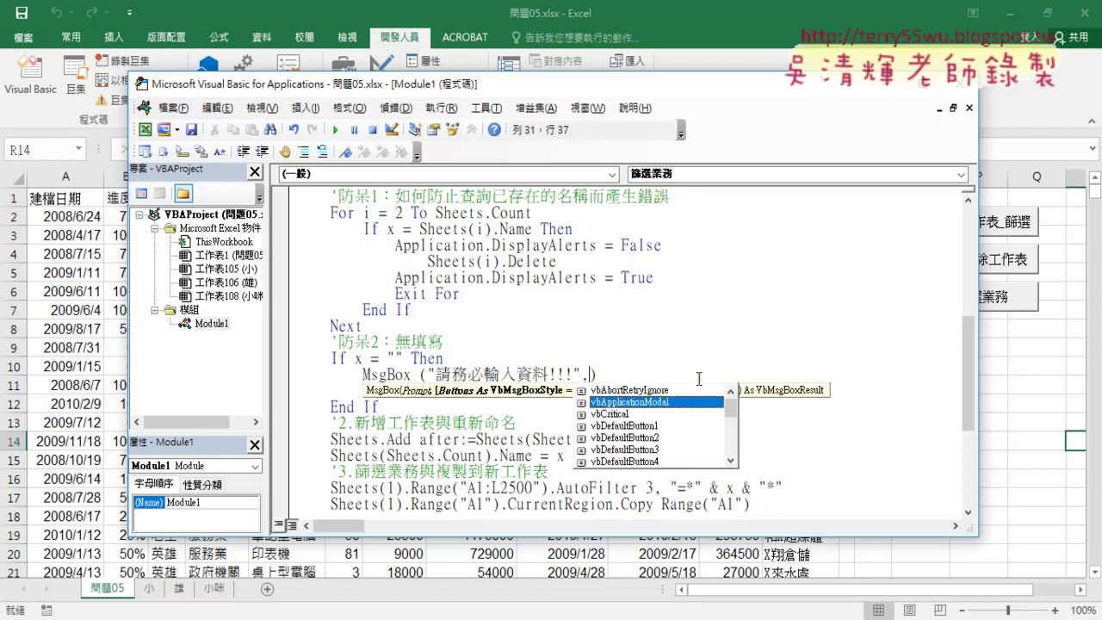
{"action": "key", "text": "Down"}
{"action": "key", "text": "Down"}
{"action": "key", "text": "Down"}
{"action": "key", "text": "Up"}
{"action": "key", "text": "Up"}
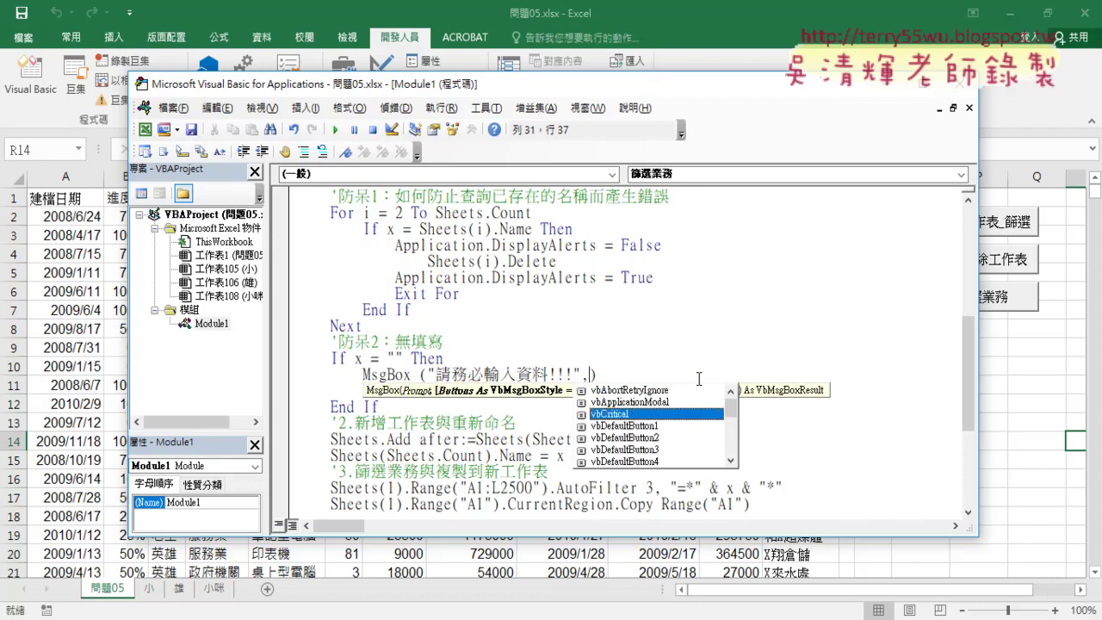
{"action": "key", "text": "Down"}
{"action": "key", "text": "Down"}
{"action": "key", "text": "Down"}
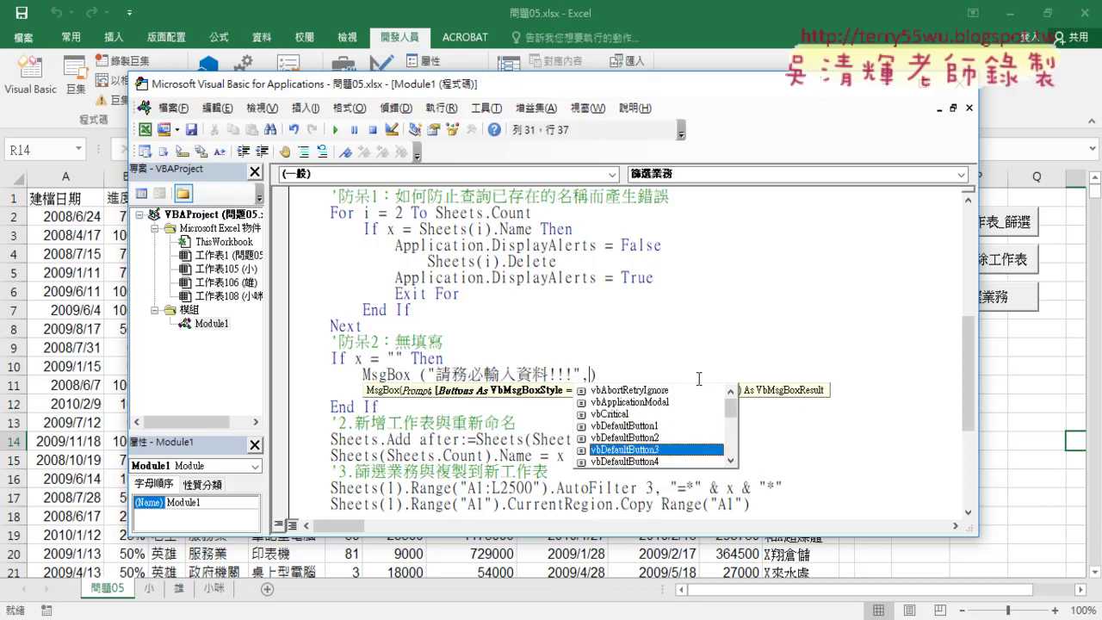
{"action": "key", "text": "Down"}
{"action": "key", "text": "Down"}
{"action": "key", "text": "Down"}
{"action": "key", "text": "Down"}
{"action": "key", "text": "Up"}
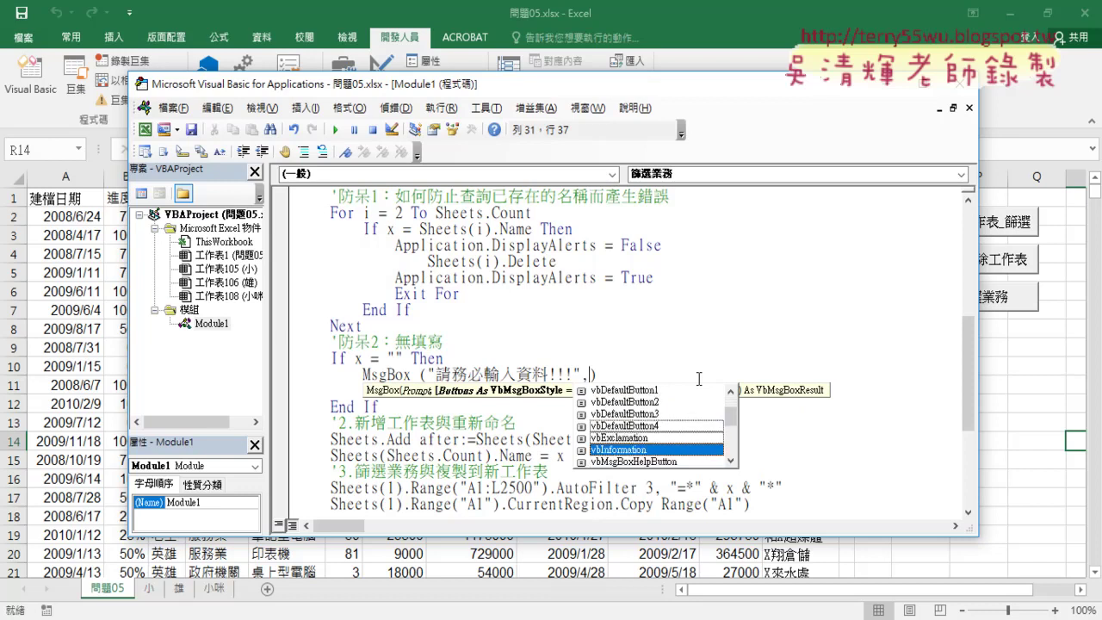
{"action": "key", "text": "space"}
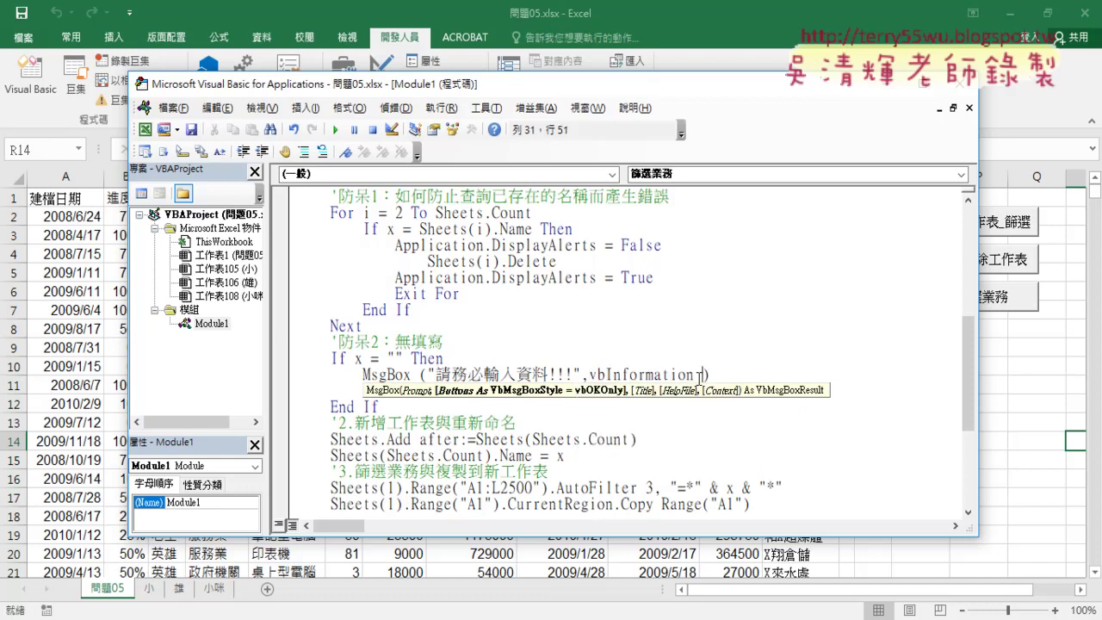
Remove the parentheses around the MsgBox arguments to fix the syntax error.
{"action": "left_click", "coordinate": [725, 432]}
{"action": "left_click", "coordinate": [524, 386]}
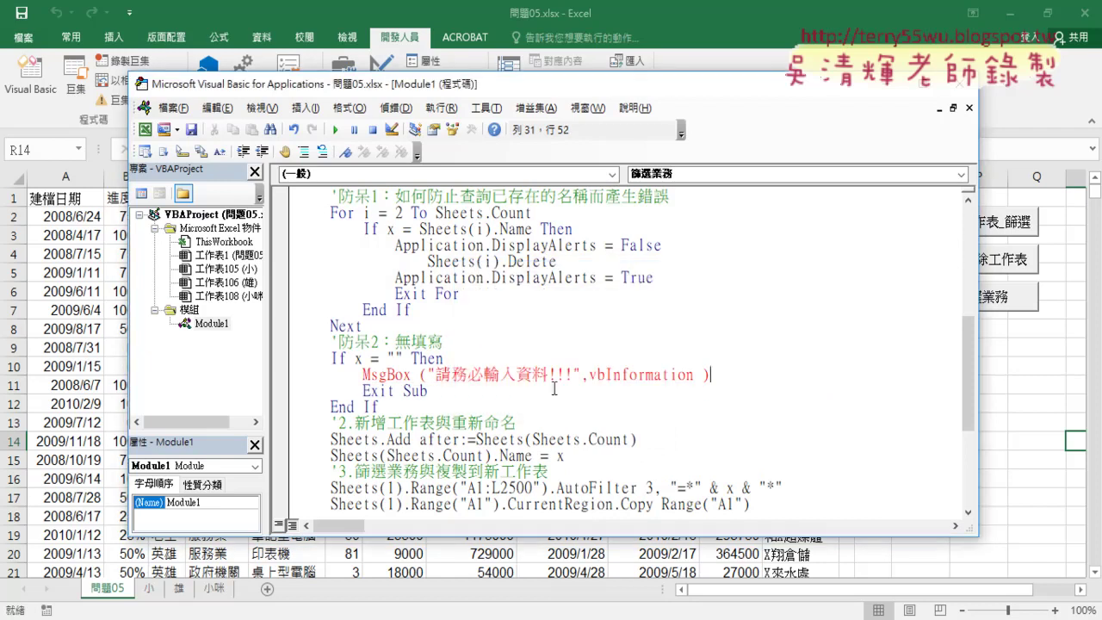
{"action": "key", "text": "BackSpace"}
{"action": "type", "text": ")"}
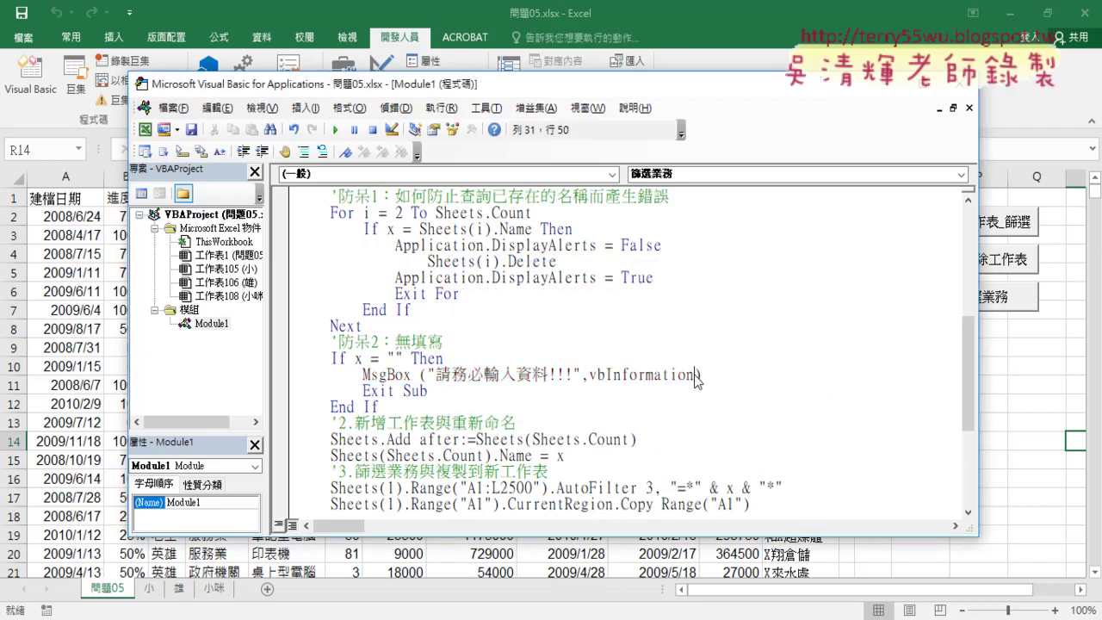
{"action": "key", "text": "Down"}
{"action": "key", "text": "Return"}
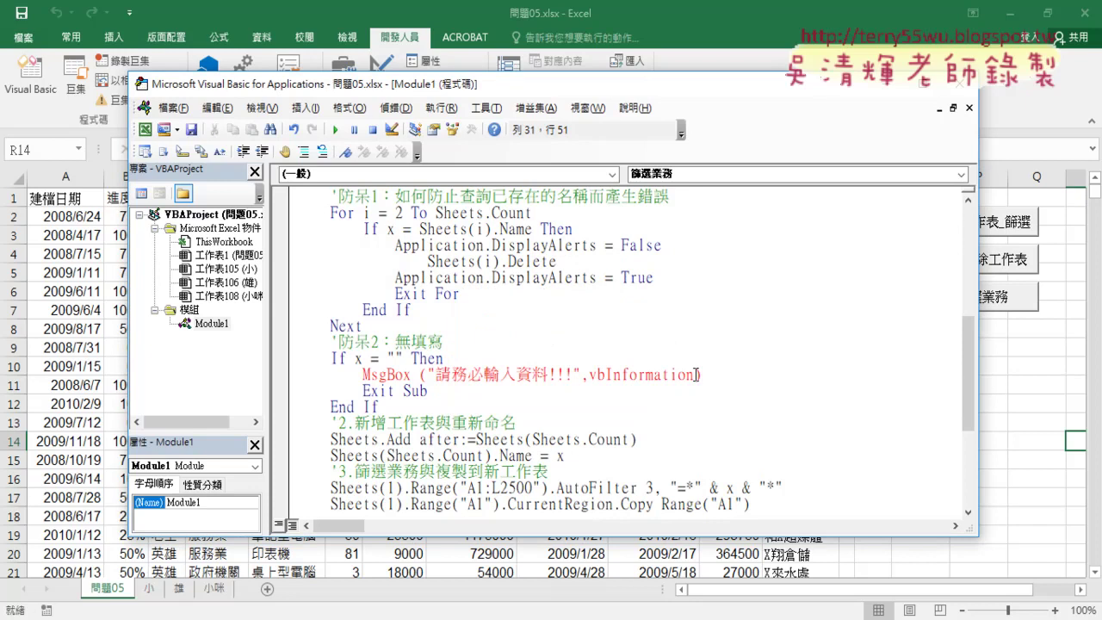
{"action": "key", "text": "Left"}
{"action": "key", "text": "Left"}
{"action": "key", "text": "Left"}
{"action": "key", "text": "Left"}
{"action": "key", "text": "Left"}
{"action": "key", "text": "Left"}
{"action": "key", "text": "Left"}
{"action": "key", "text": "Left"}
{"action": "key", "text": "Left"}
{"action": "key", "text": "Delete"}
{"action": "left_click", "coordinate": [696, 374]}
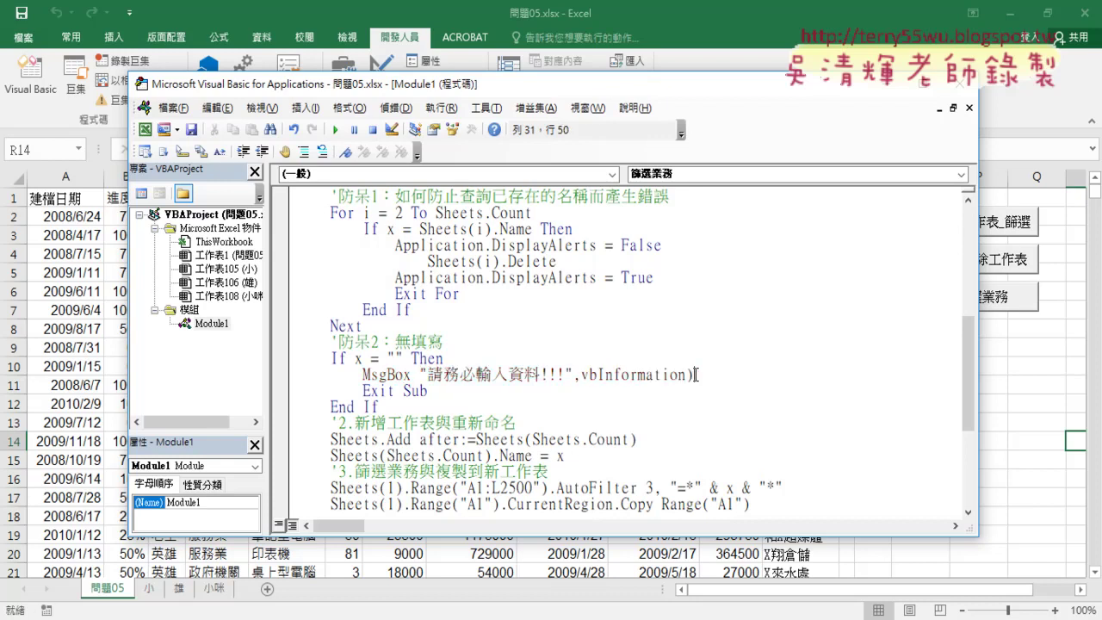
{"action": "key", "text": "BackSpace"}
{"action": "key", "text": "Down"}
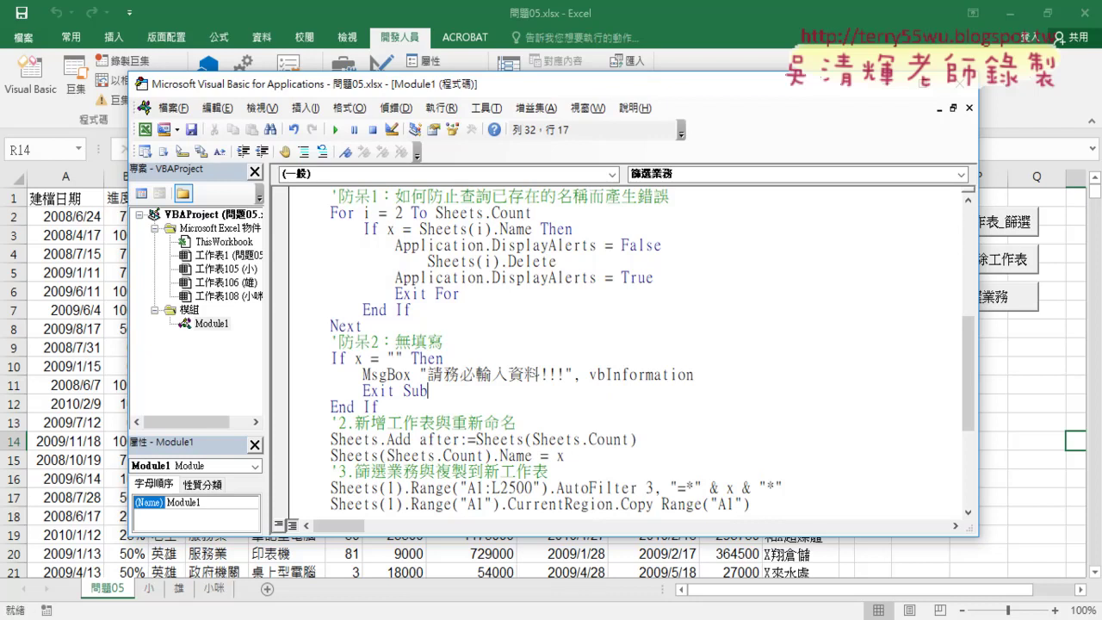
{"action": "left_click_drag", "start_coordinate": [693, 375], "coordinate": [575, 375]}
Run 篩選業務 with an empty name and view the information-icon warning.
{"action": "left_click", "coordinate": [336, 129]}
{"action": "left_click", "coordinate": [645, 210]}
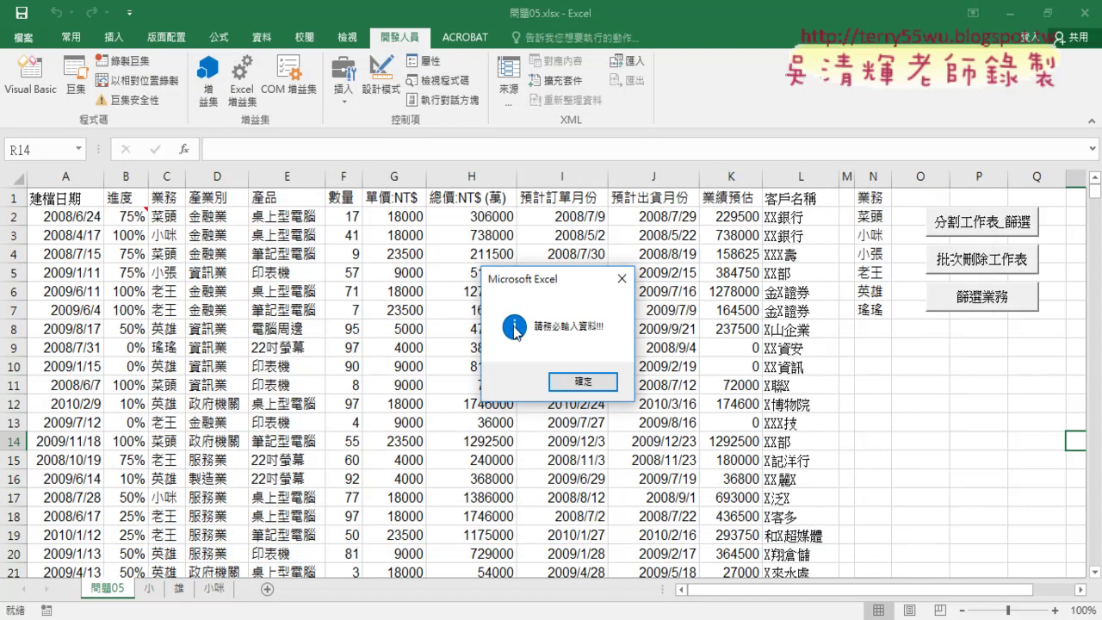
{"action": "left_click", "coordinate": [567, 386]}
Replace vbInformation with vbCritical and rerun with an empty name to see the red X icon.
{"action": "key", "text": "alt+F11"}
{"action": "left_click_drag", "start_coordinate": [694, 374], "coordinate": [581, 376]}
{"action": "key", "text": "Delete"}
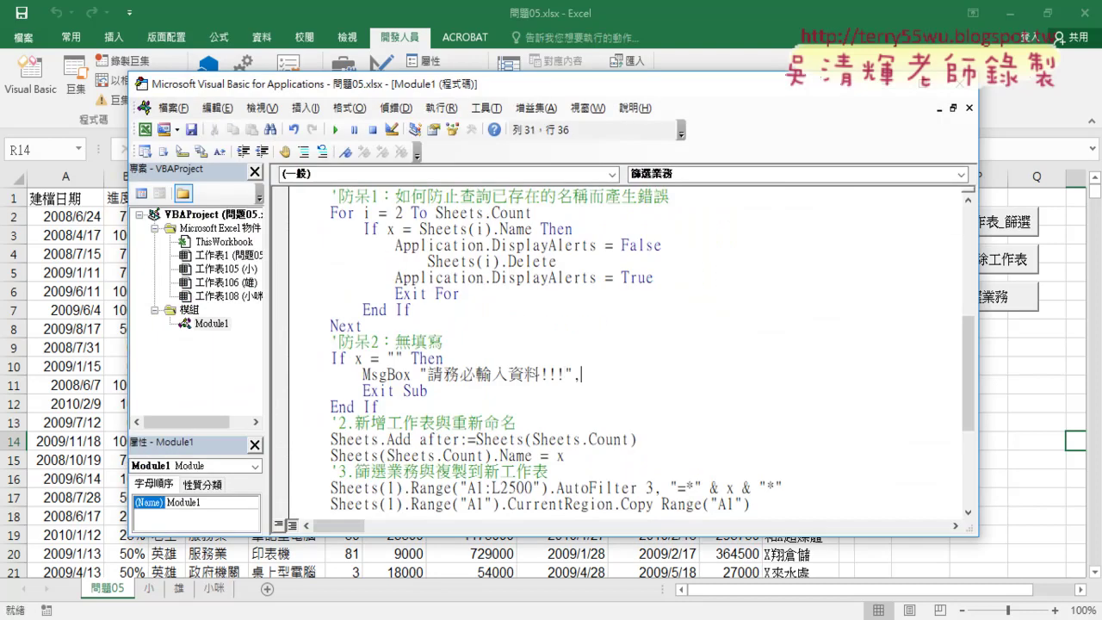
{"action": "key", "text": "BackSpace"}
{"action": "type", "text": ","}
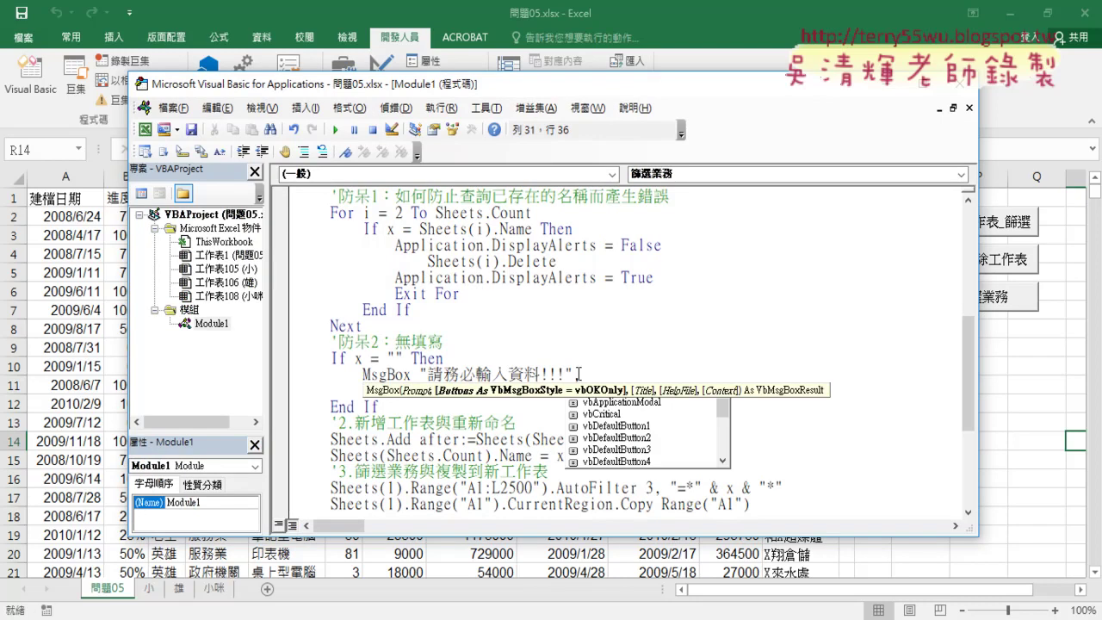
{"action": "key", "text": "Down"}
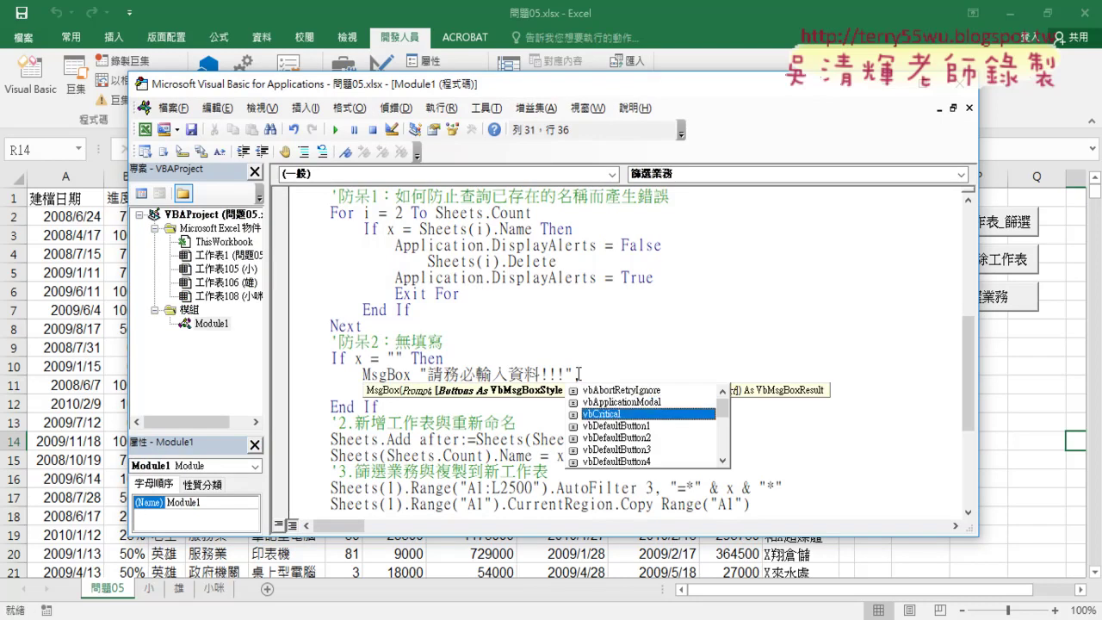
{"action": "double_click", "coordinate": [603, 413]}
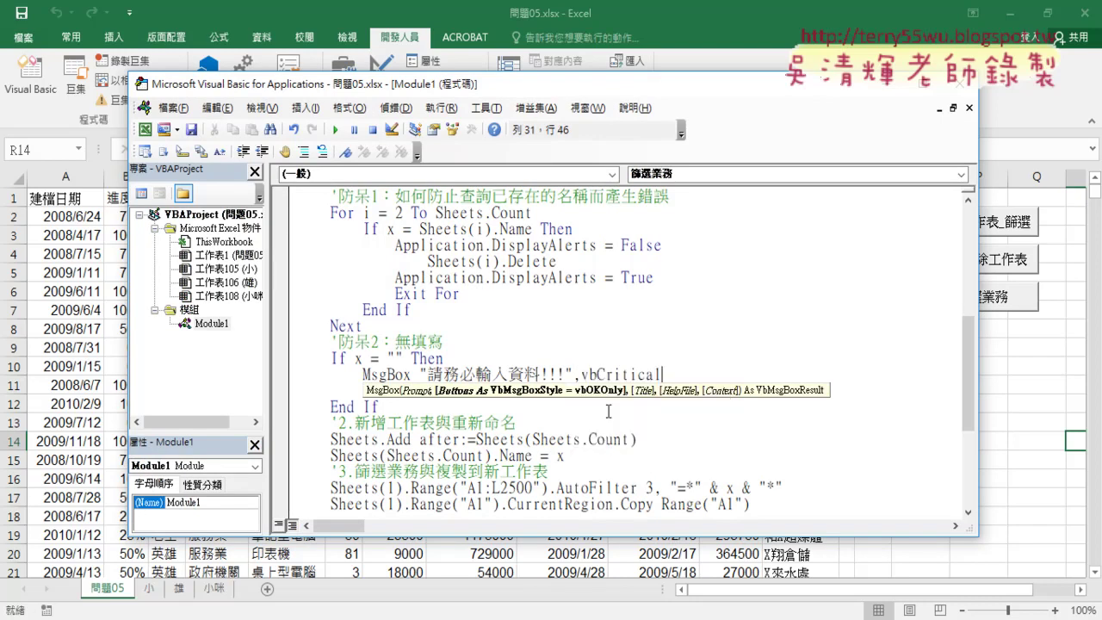
{"action": "left_click", "coordinate": [335, 130]}
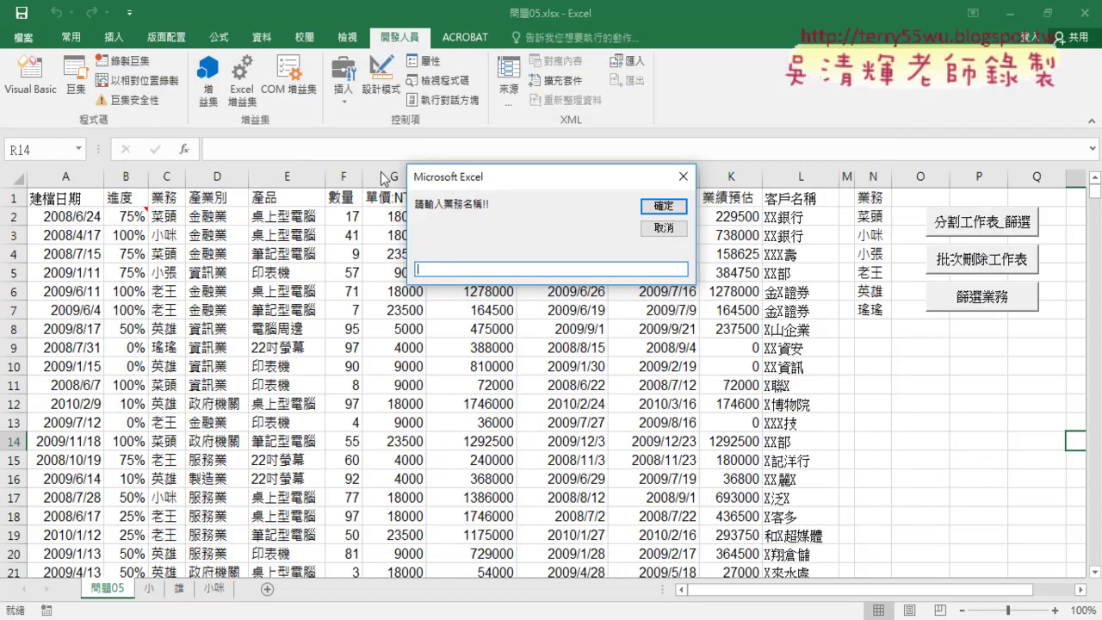
{"action": "left_click", "coordinate": [659, 213]}
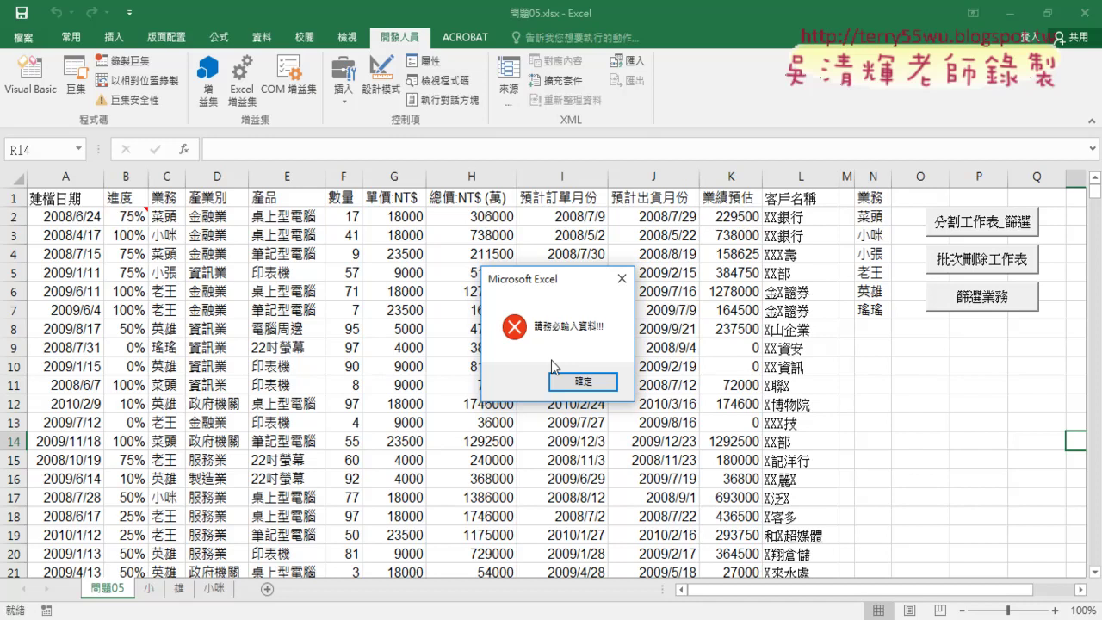
{"action": "left_click", "coordinate": [577, 383]}
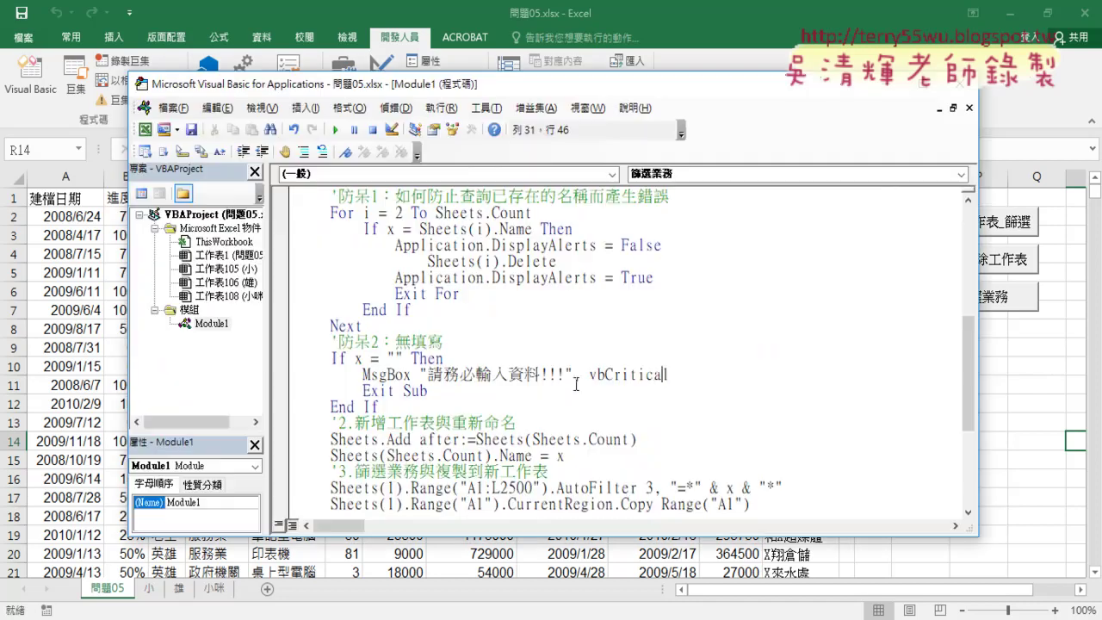
Delete the ', vbCritical' argument from the warning MsgBox line.
{"action": "key", "text": "shift+Left"}
{"action": "key", "text": "shift+Left"}
{"action": "key", "text": "shift+Left"}
{"action": "key", "text": "shift+Left"}
{"action": "key", "text": "shift+Left"}
{"action": "key", "text": "shift+Left"}
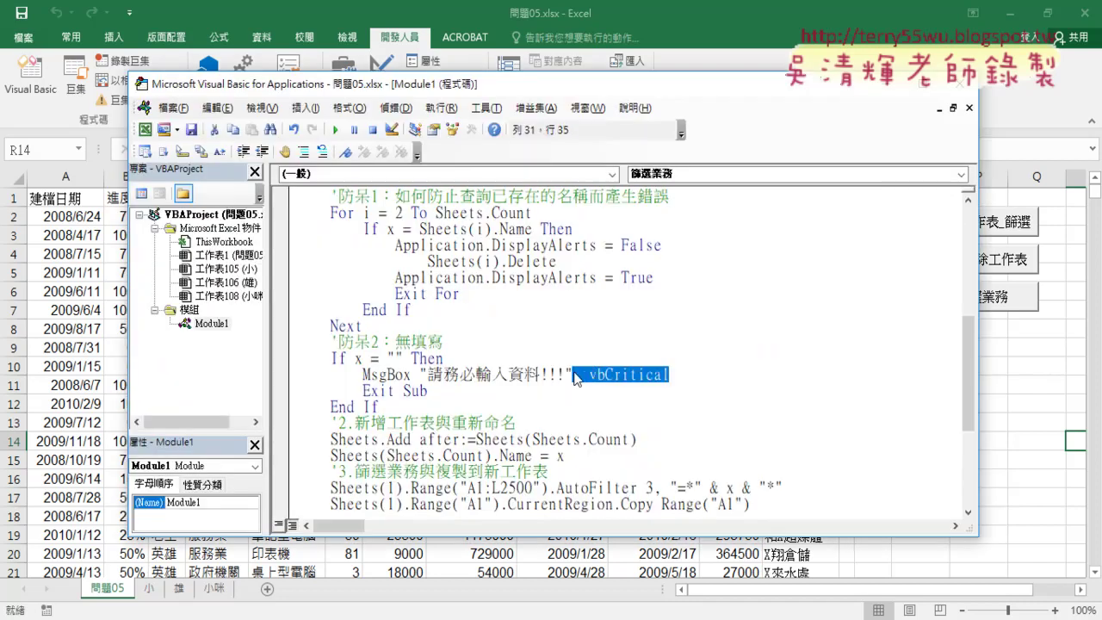
{"action": "type", "text": ","}
{"action": "key", "text": "Down"}
{"action": "key", "text": "Down"}
{"action": "key", "text": "Down"}
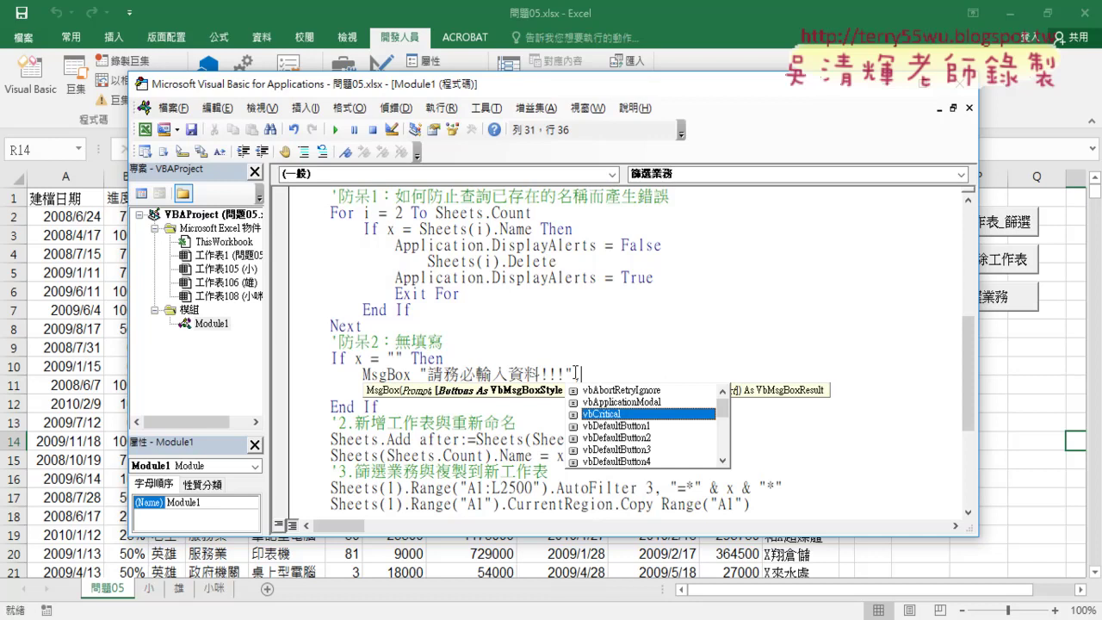
{"action": "key", "text": "BackSpace"}
Open the F1 help page for the MsgBox function from the code.
{"action": "key", "text": "Home"}
{"action": "key", "text": "Right"}
{"action": "key", "text": "Right"}
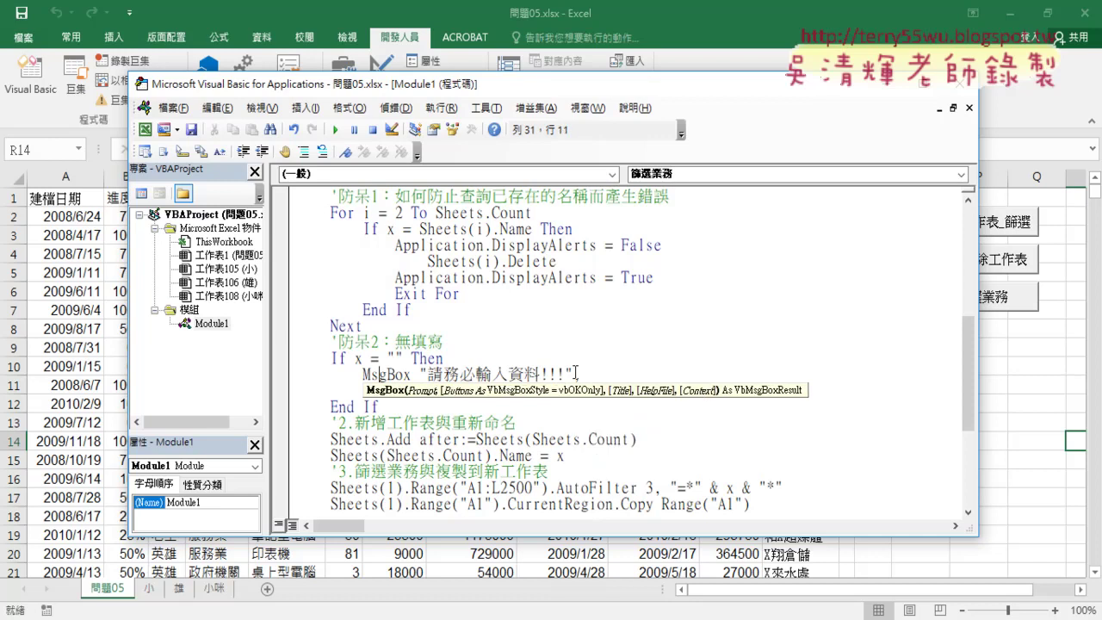
{"action": "key", "text": "F1"}
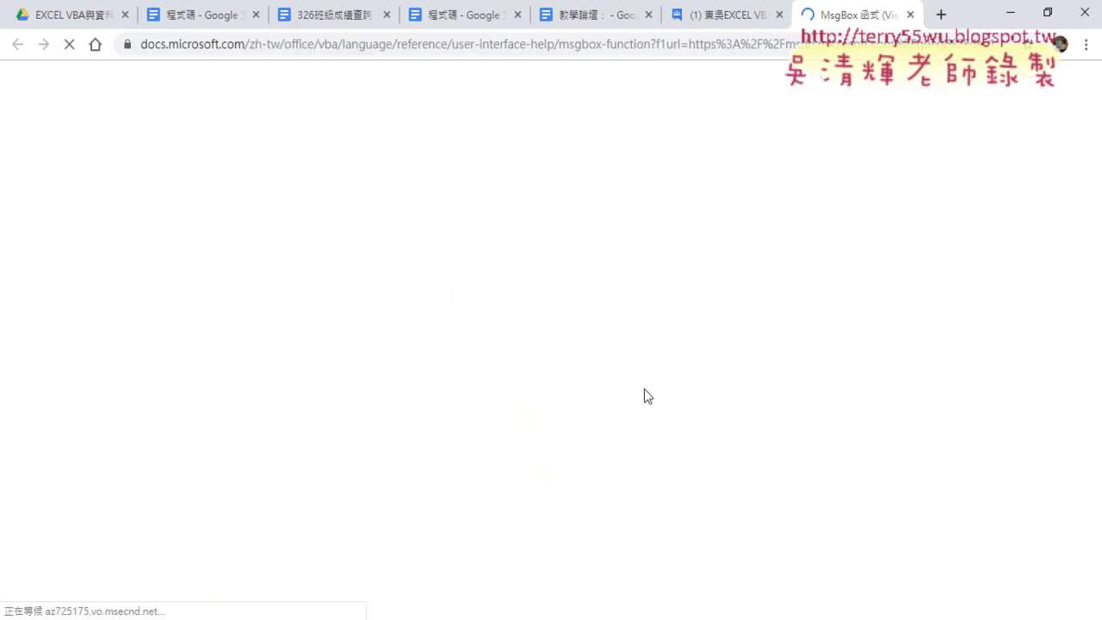
Scroll down the MsgBox reference to its 設定 table of button and icon constants.
{"action": "scroll", "coordinate": [648, 396], "scroll_direction": "down", "scroll_amount": 2}
{"action": "scroll", "coordinate": [648, 396], "scroll_direction": "down", "scroll_amount": 3}
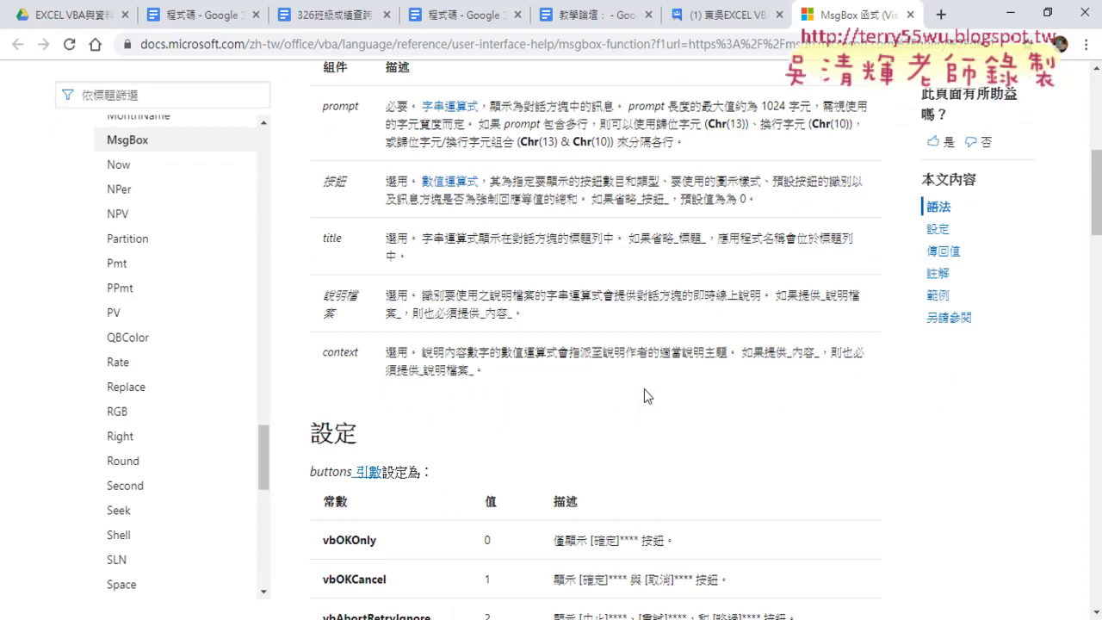
{"action": "scroll", "coordinate": [647, 396], "scroll_direction": "down", "scroll_amount": 2}
{"action": "scroll", "coordinate": [603, 345], "scroll_direction": "down", "scroll_amount": 1}
{"action": "scroll", "coordinate": [517, 215], "scroll_direction": "down", "scroll_amount": 1}
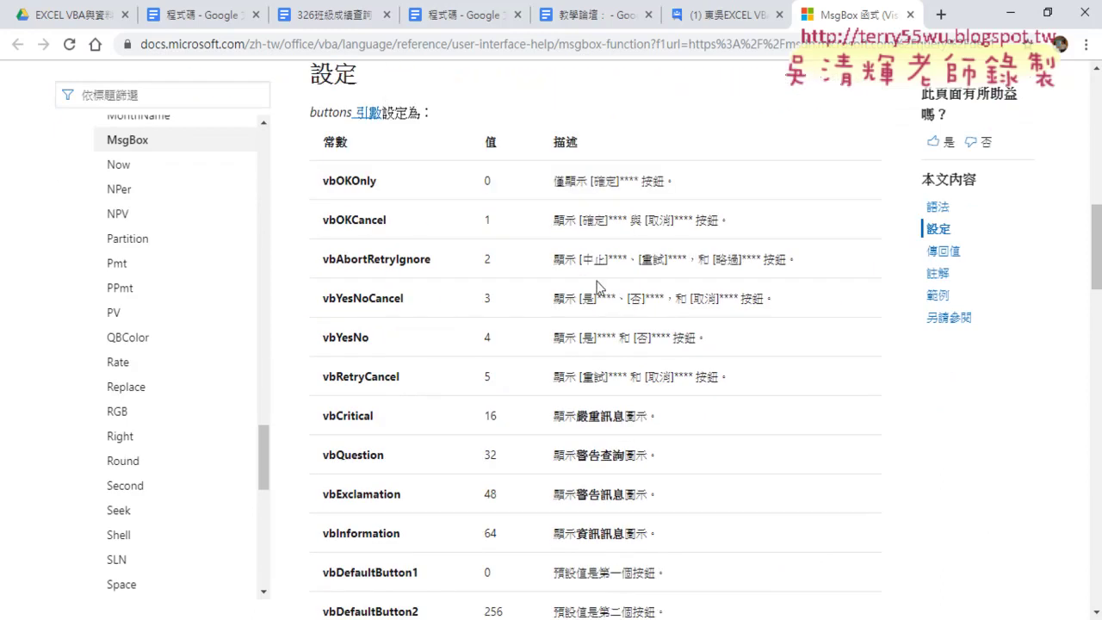
{"action": "scroll", "coordinate": [854, 483], "scroll_direction": "down", "scroll_amount": 2}
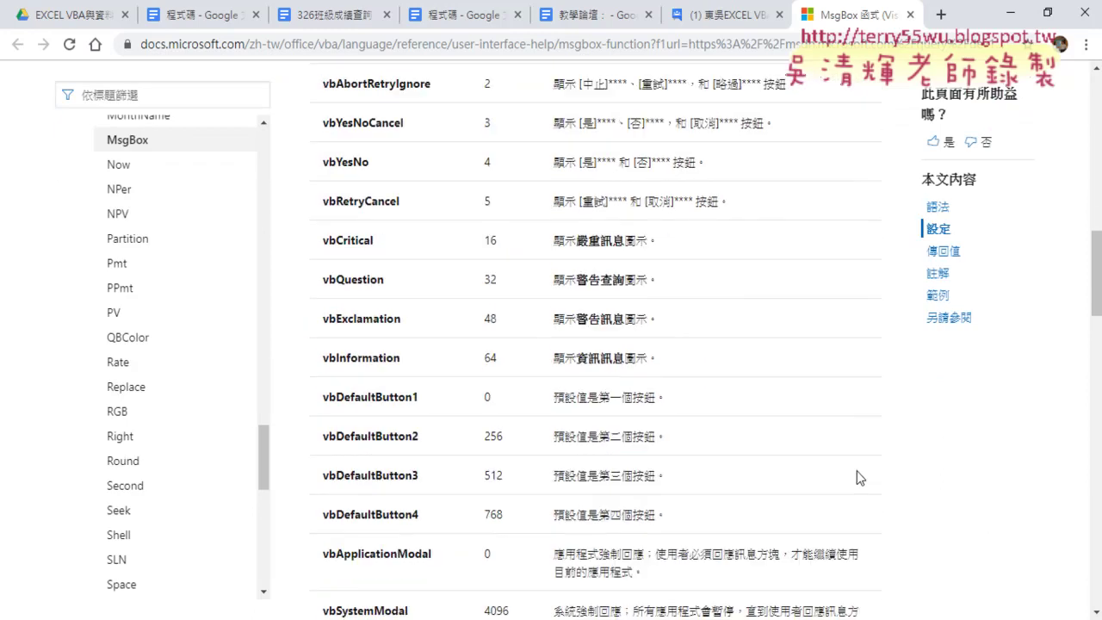
{"action": "scroll", "coordinate": [859, 478], "scroll_direction": "down", "scroll_amount": 4}
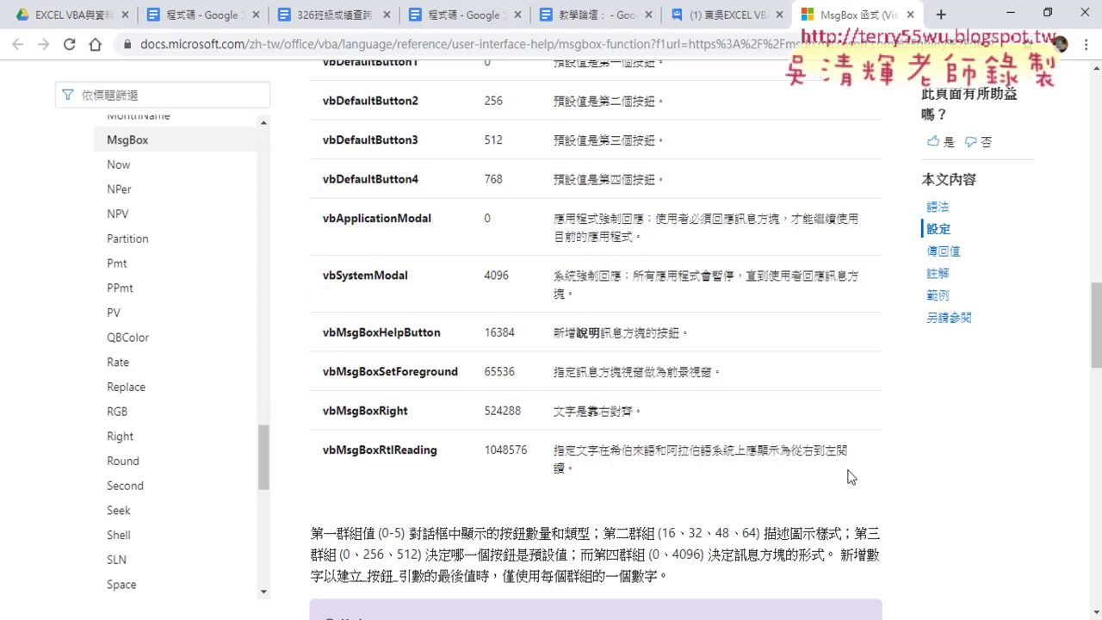
{"action": "scroll", "coordinate": [857, 477], "scroll_direction": "up", "scroll_amount": 3}
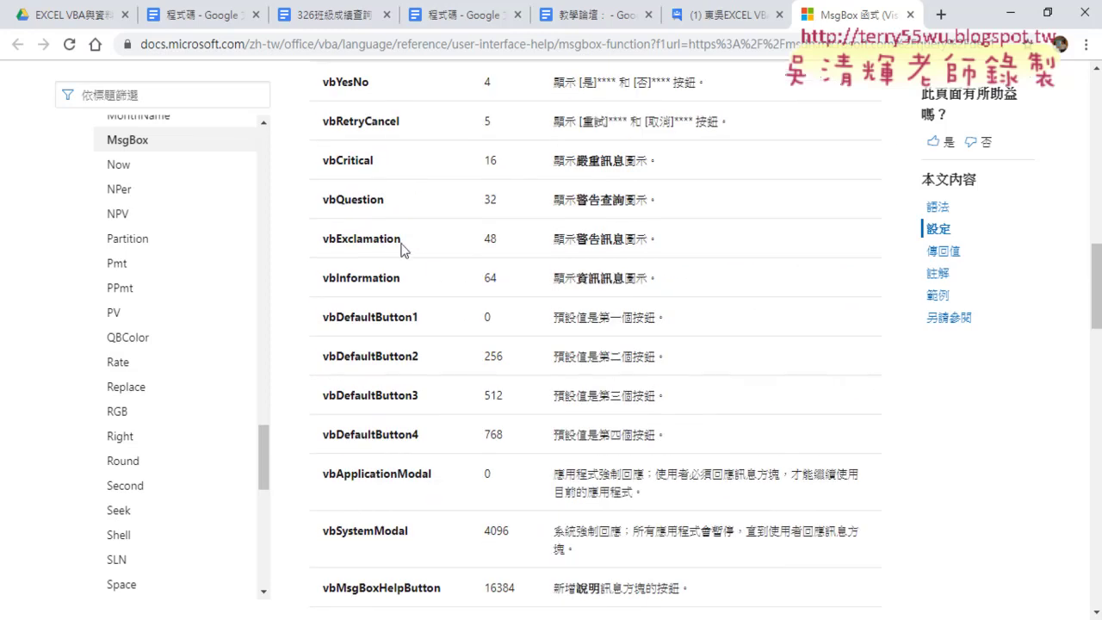
Highlight vbInformation, vbExclamation, vbCritical and vbQuestion with their icon descriptions, then close the page.
{"action": "left_click_drag", "start_coordinate": [402, 279], "coordinate": [324, 284]}
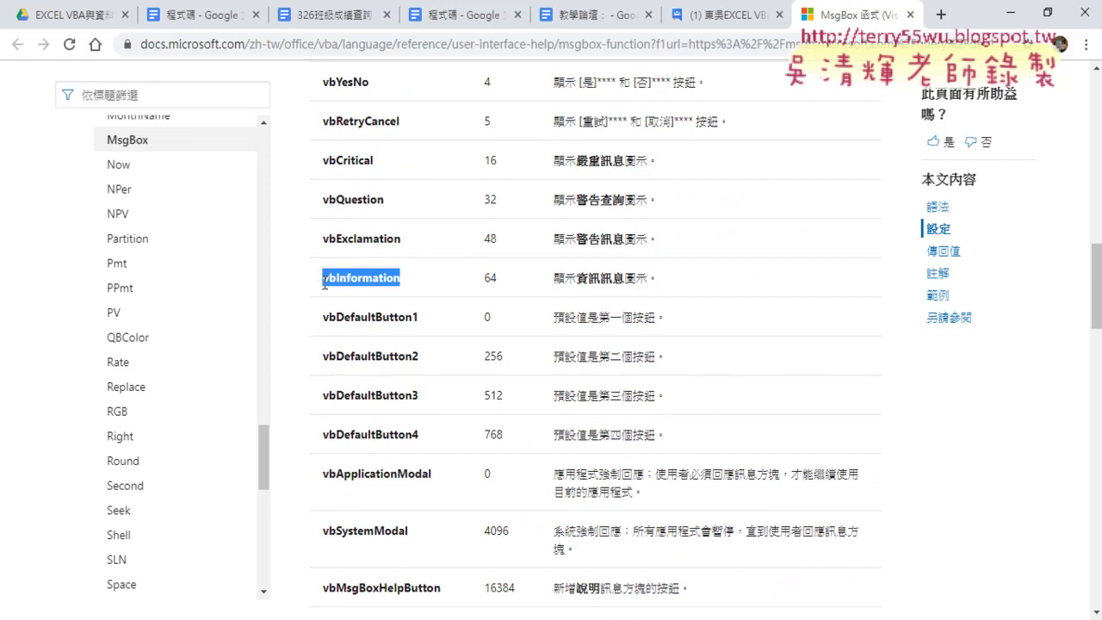
{"action": "left_click_drag", "start_coordinate": [626, 277], "coordinate": [577, 279]}
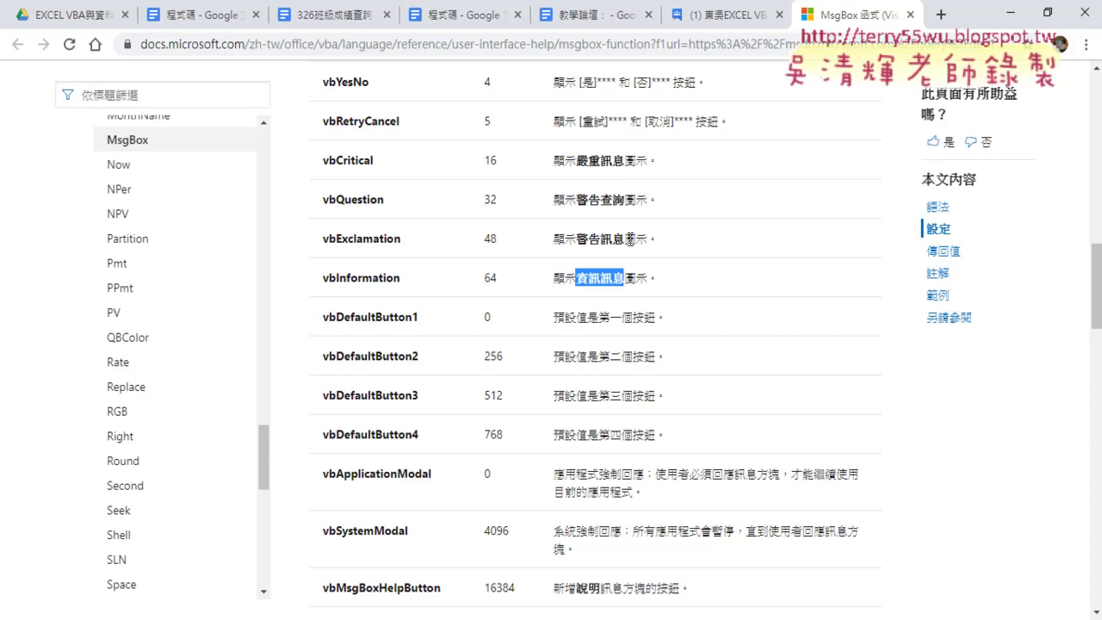
{"action": "left_click_drag", "start_coordinate": [626, 239], "coordinate": [585, 239]}
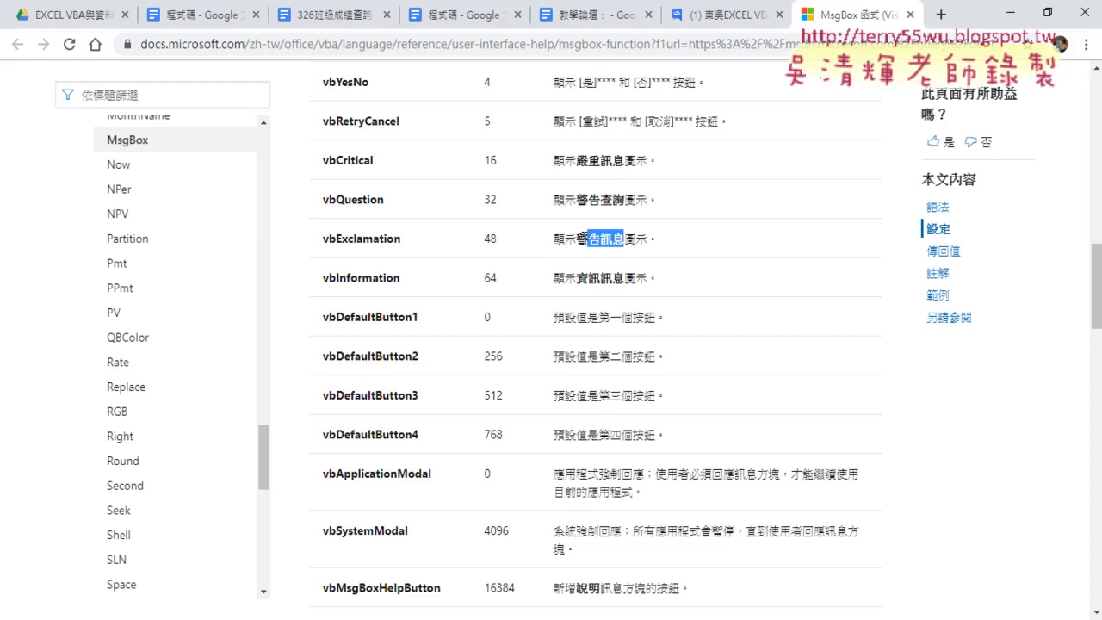
{"action": "left_click_drag", "start_coordinate": [626, 160], "coordinate": [575, 160]}
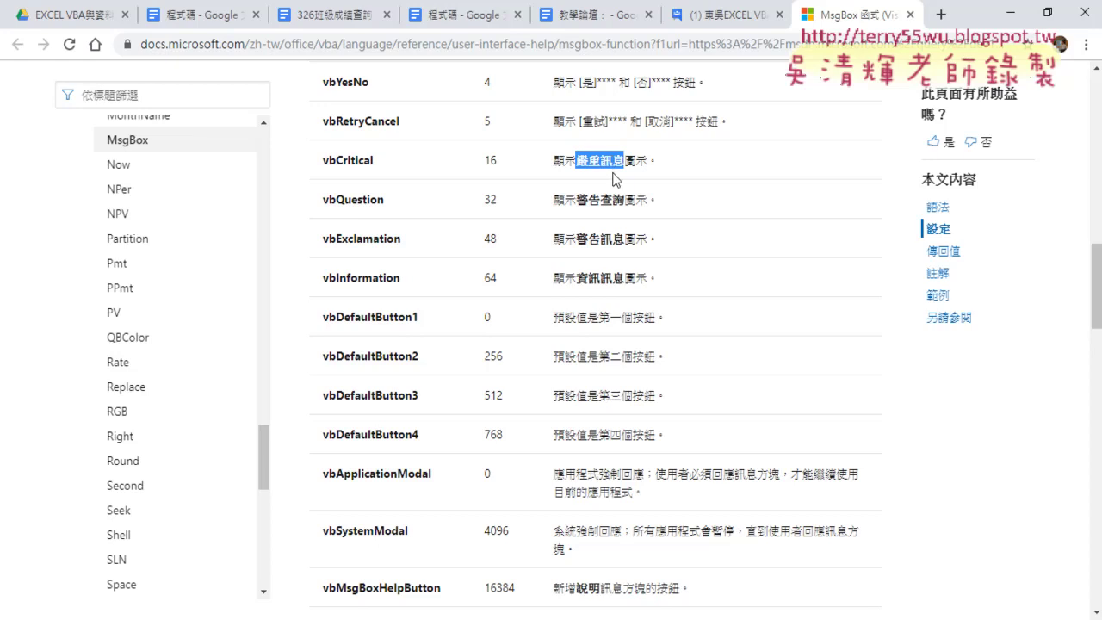
{"action": "left_click_drag", "start_coordinate": [575, 199], "coordinate": [638, 199]}
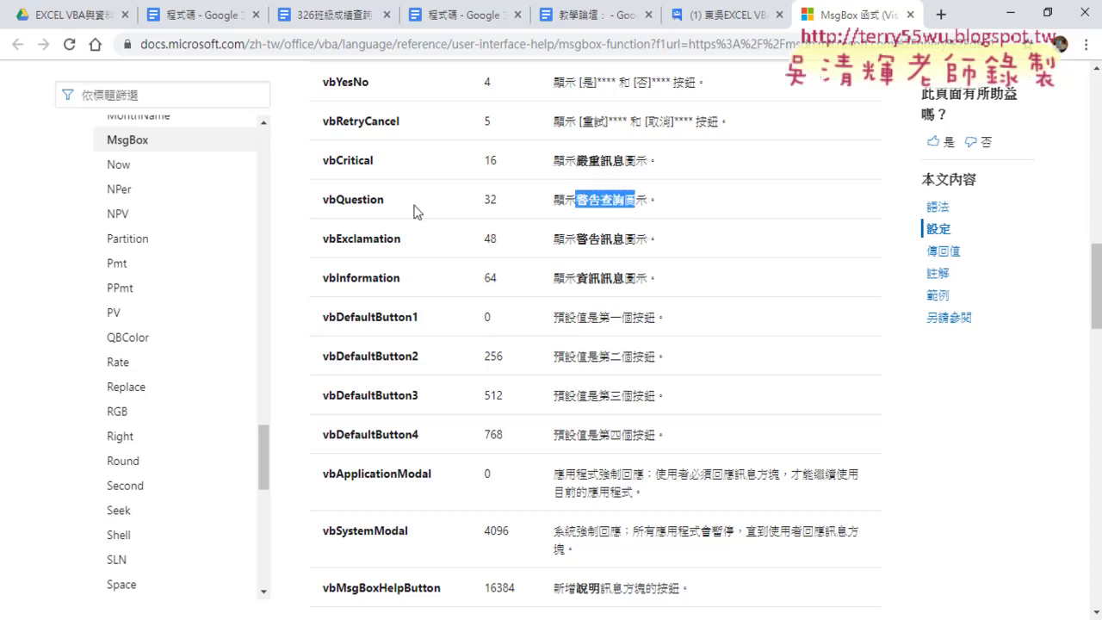
{"action": "left_click_drag", "start_coordinate": [385, 200], "coordinate": [323, 202]}
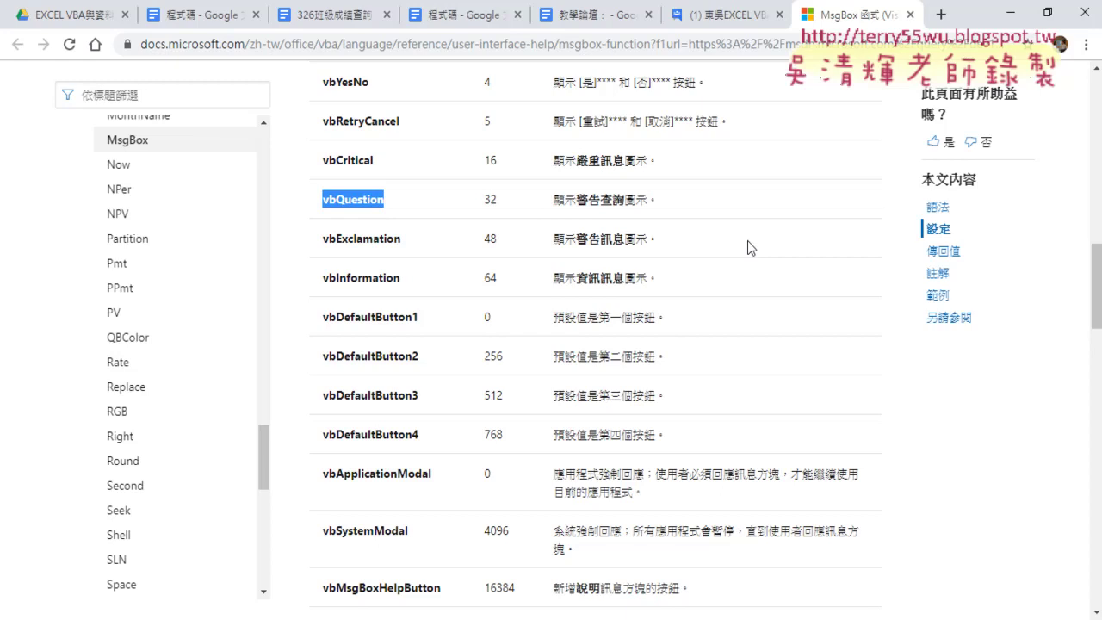
{"action": "left_click", "coordinate": [910, 14]}
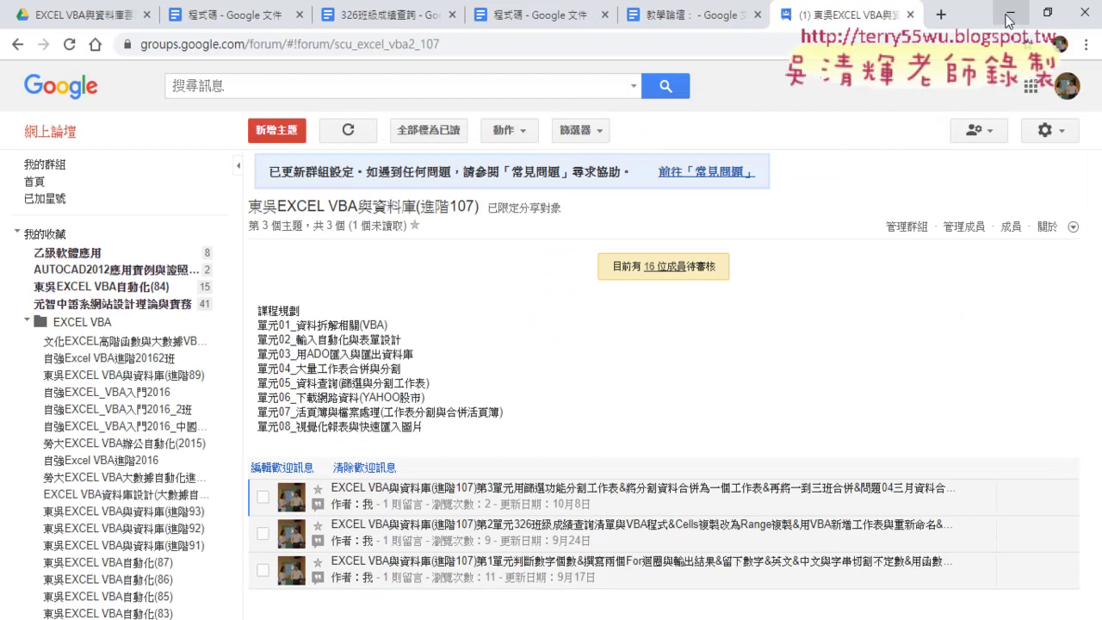
Back in the VBA Editor, add ', vbCritical' after the MsgBox prompt text.
{"action": "left_click", "coordinate": [1010, 13]}
{"action": "left_click", "coordinate": [592, 376]}
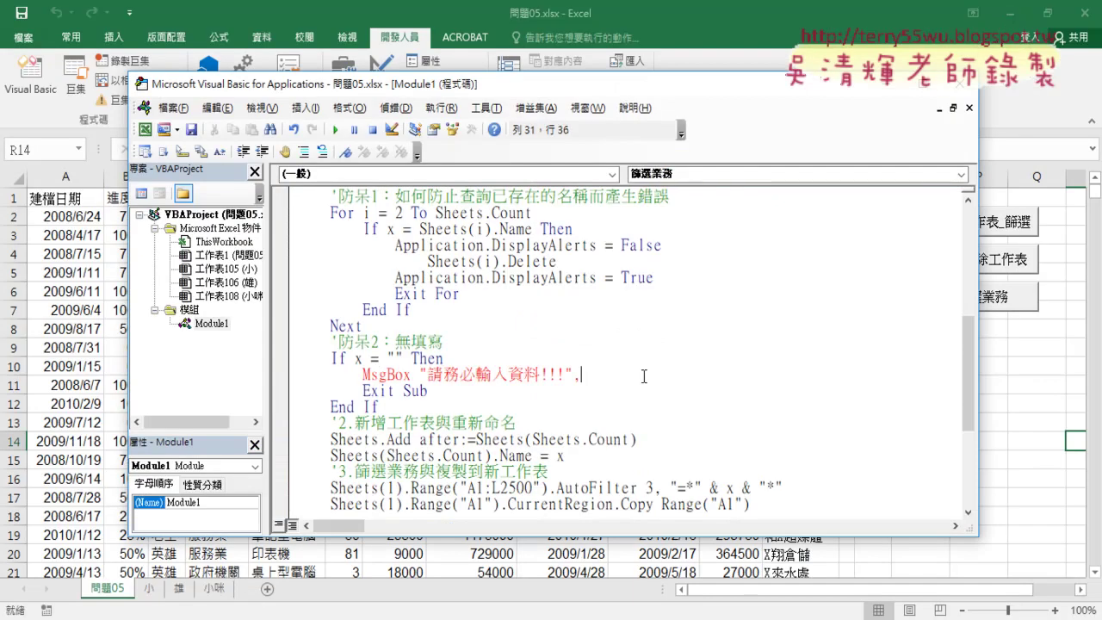
{"action": "key", "text": "BackSpace"}
{"action": "type", "text": ","}
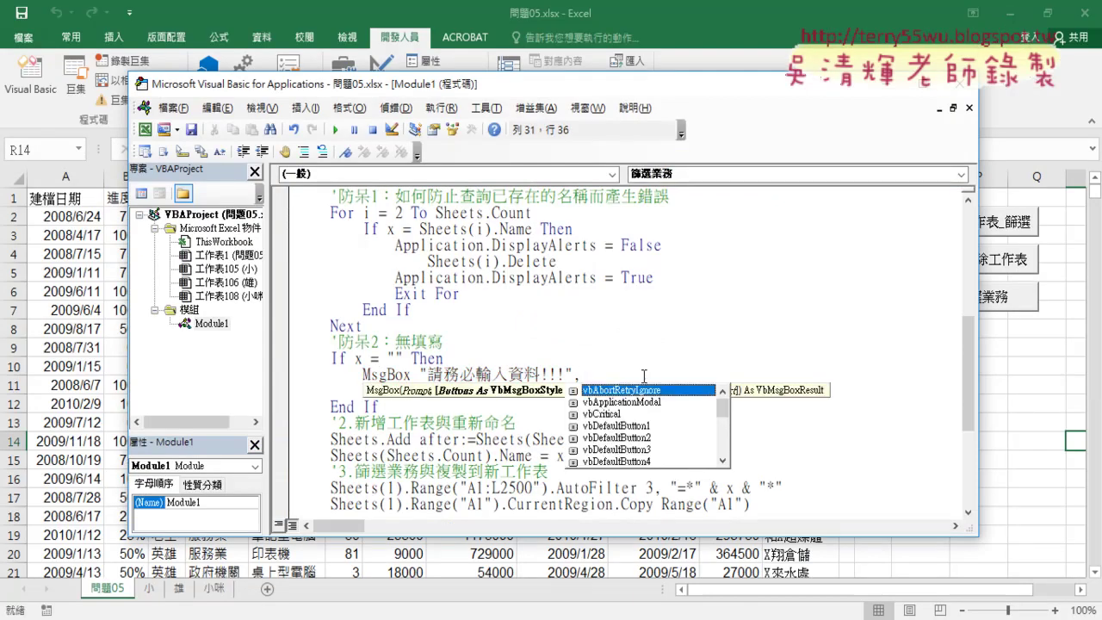
{"action": "key", "text": "Down"}
{"action": "key", "text": "Down"}
{"action": "key", "text": "Tab"}
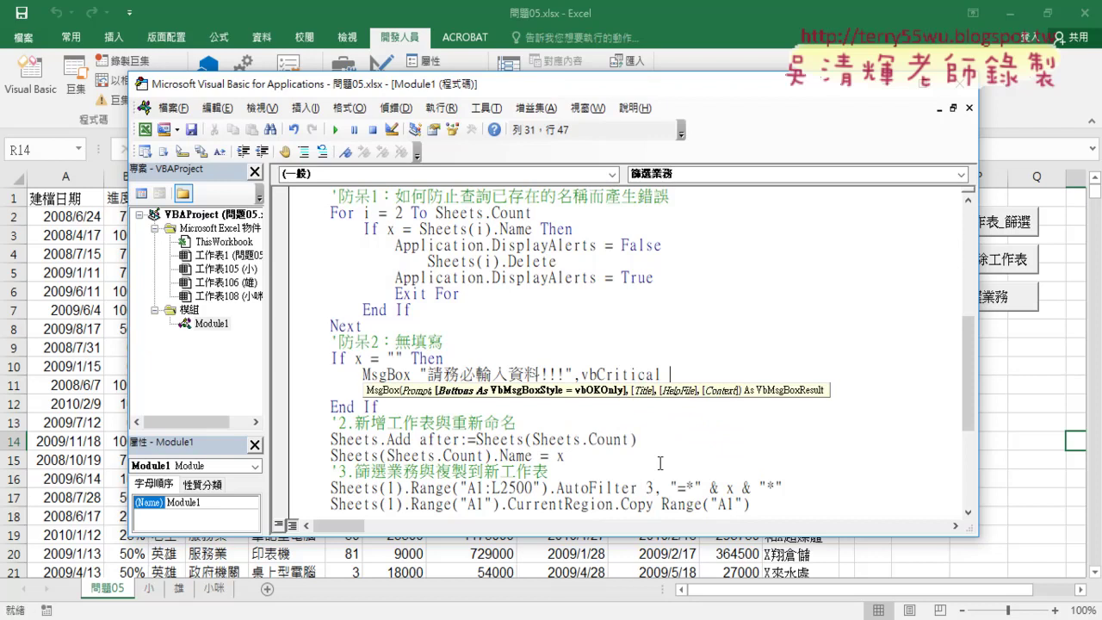
{"action": "key", "text": "Down"}
{"action": "key", "text": "Down"}
{"action": "key", "text": "Down"}
Run the macro with an empty entry and dismiss the critical-icon error message.
{"action": "left_click", "coordinate": [335, 129]}
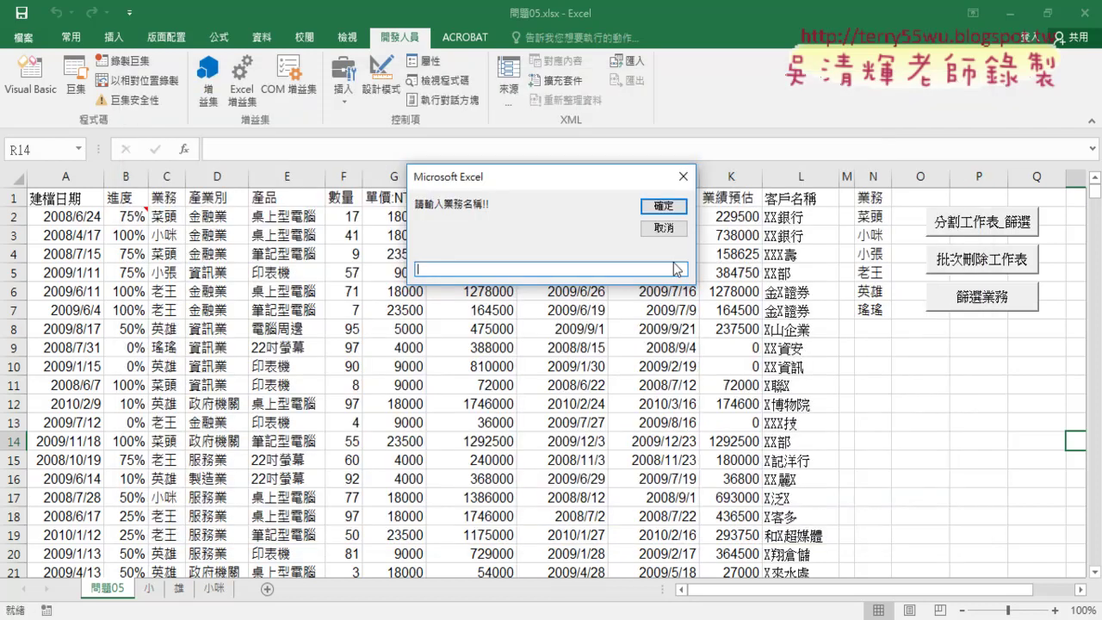
{"action": "left_click", "coordinate": [662, 209]}
{"action": "left_click", "coordinate": [594, 384]}
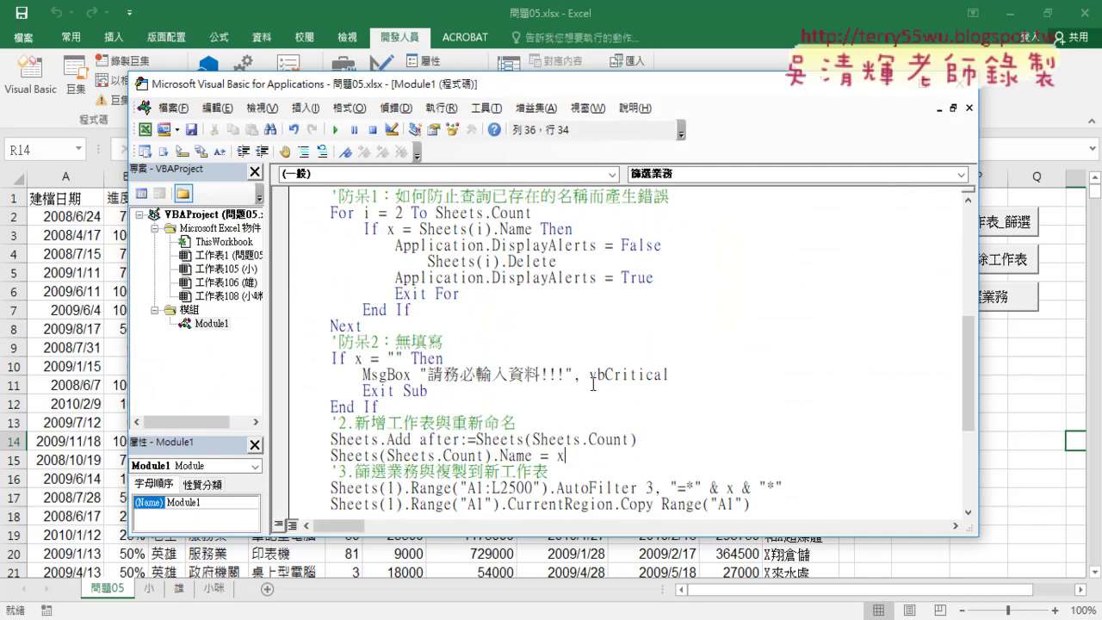
Select the empty-input If block and MsgBox keyword, then open MsgBox help with F1.
{"action": "left_click_drag", "start_coordinate": [382, 405], "coordinate": [281, 353]}
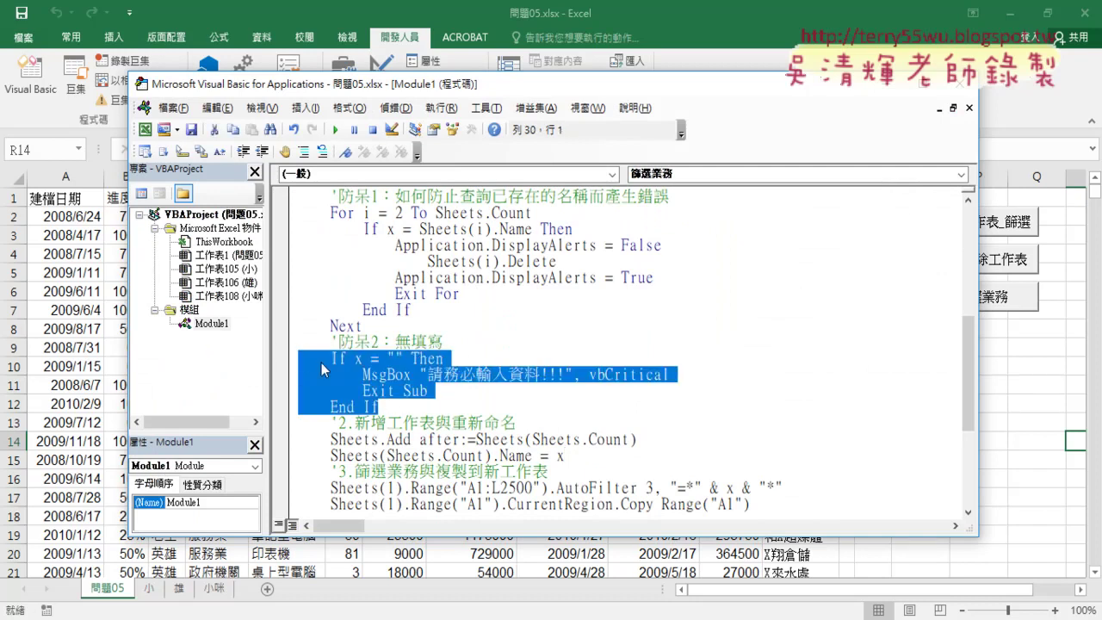
{"action": "left_click", "coordinate": [388, 375]}
{"action": "left_click_drag", "start_coordinate": [362, 375], "coordinate": [689, 374]}
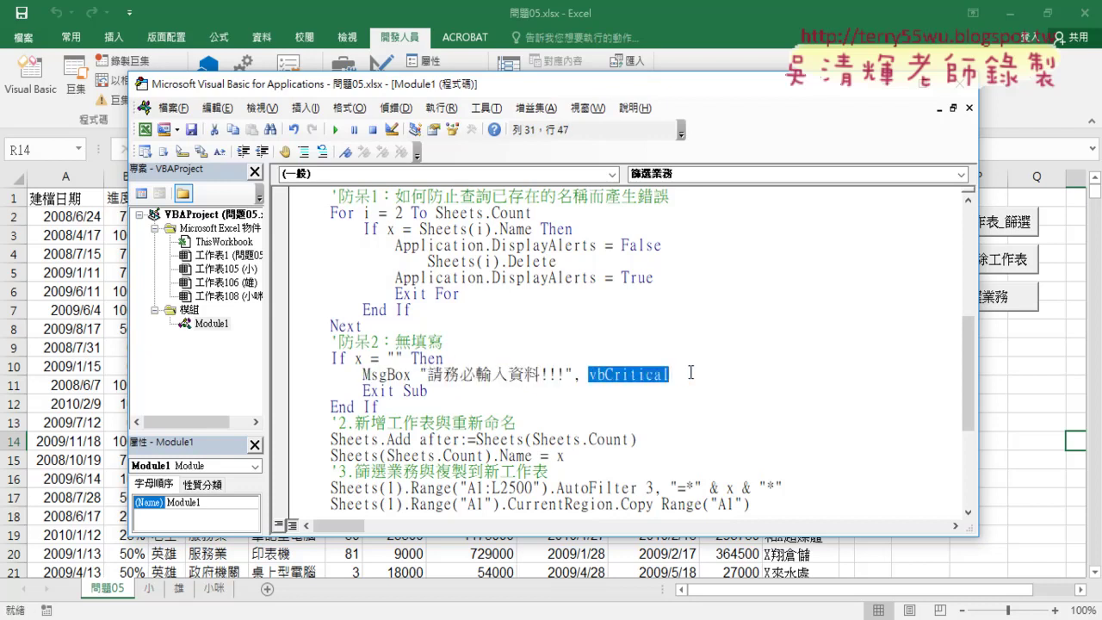
{"action": "left_click", "coordinate": [388, 375]}
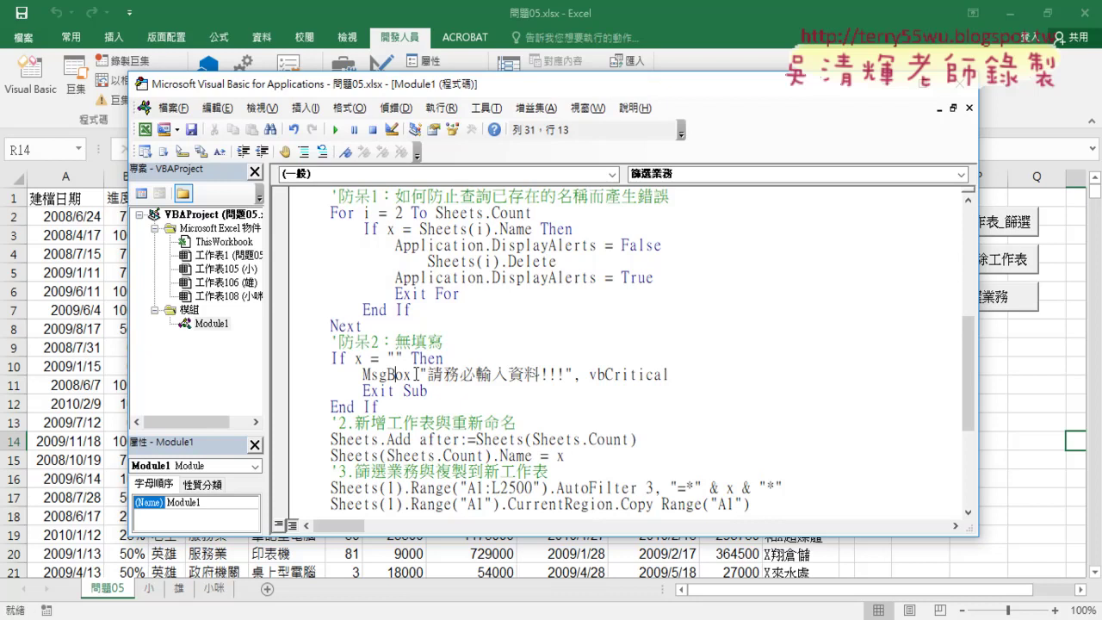
{"action": "key", "text": "F1"}
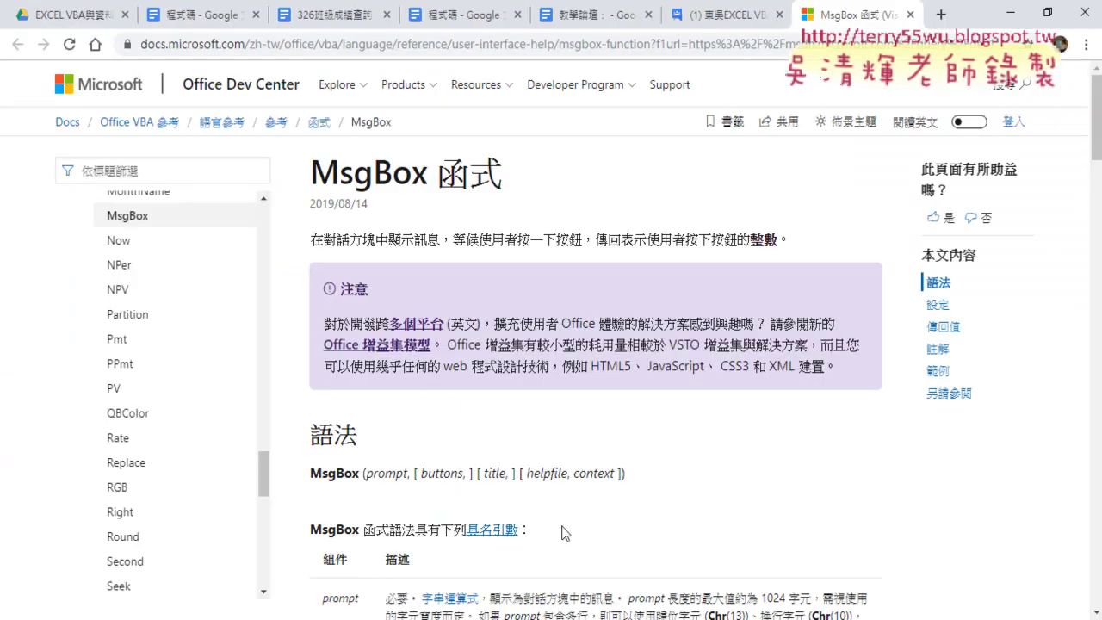
Scroll the MsgBox 函式 page through 設定, 傳回值 and 範例 down to 另請參閱.
{"action": "scroll", "coordinate": [630, 517], "scroll_direction": "down", "scroll_amount": 3}
{"action": "scroll", "coordinate": [655, 491], "scroll_direction": "down", "scroll_amount": 2}
{"action": "scroll", "coordinate": [689, 458], "scroll_direction": "down", "scroll_amount": 2}
{"action": "scroll", "coordinate": [689, 458], "scroll_direction": "down", "scroll_amount": 3}
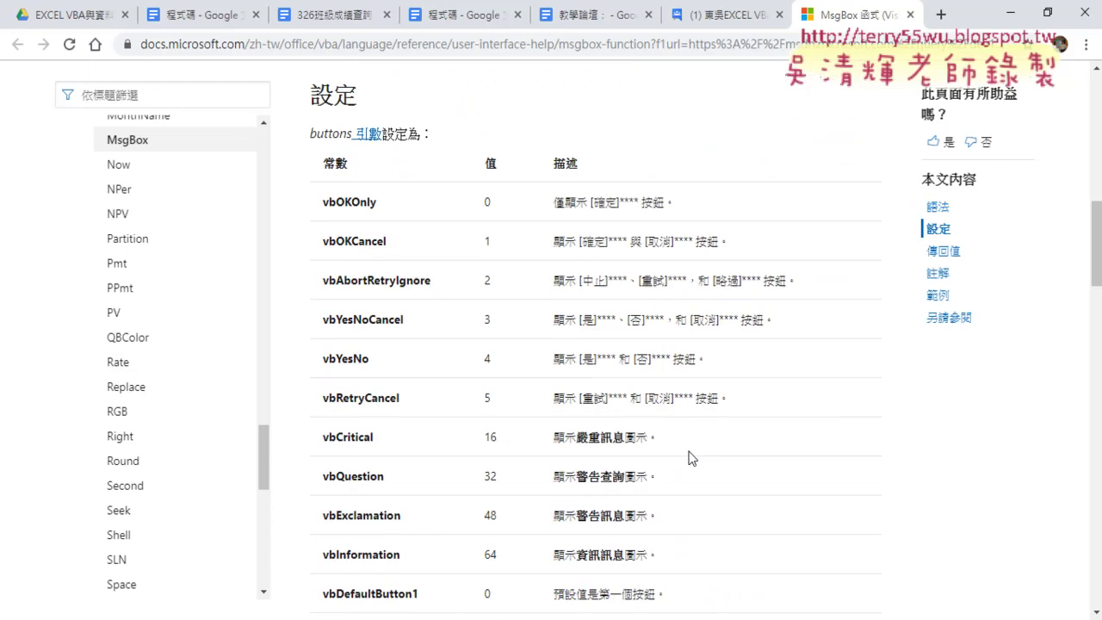
{"action": "scroll", "coordinate": [689, 457], "scroll_direction": "down", "scroll_amount": 3}
{"action": "scroll", "coordinate": [689, 457], "scroll_direction": "down", "scroll_amount": 2}
{"action": "scroll", "coordinate": [689, 457], "scroll_direction": "down", "scroll_amount": 4}
{"action": "scroll", "coordinate": [689, 459], "scroll_direction": "down", "scroll_amount": 2}
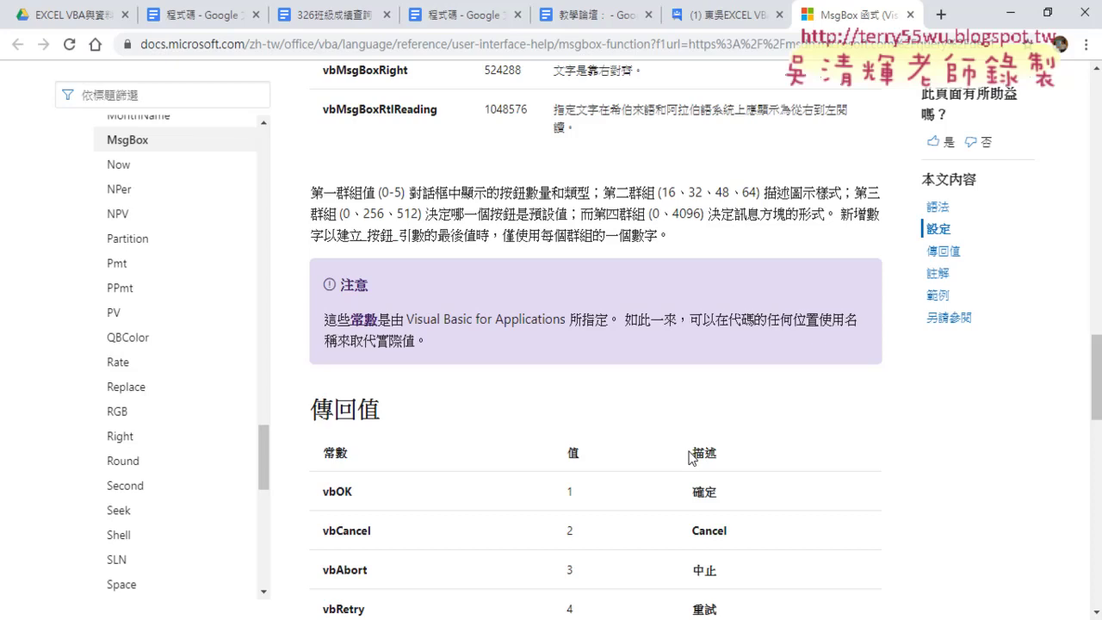
{"action": "scroll", "coordinate": [689, 457], "scroll_direction": "down", "scroll_amount": 7}
{"action": "scroll", "coordinate": [680, 483], "scroll_direction": "down", "scroll_amount": 10}
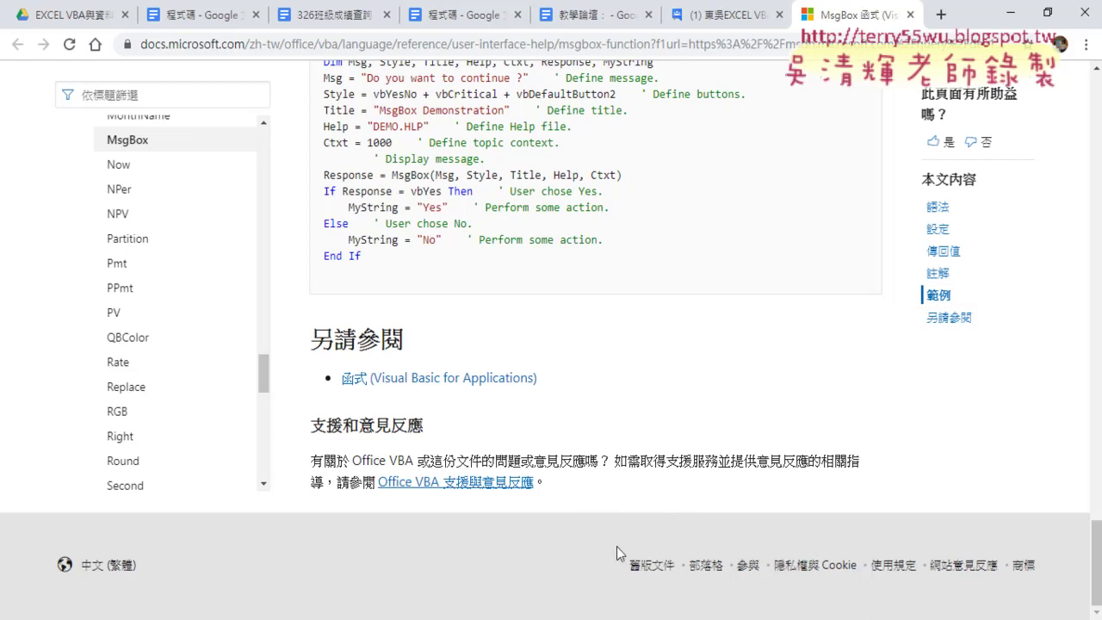
Open the Office VBA 支援與意見反應 page, browse it, and answer 否 (not helpful).
{"action": "left_click", "coordinate": [495, 486]}
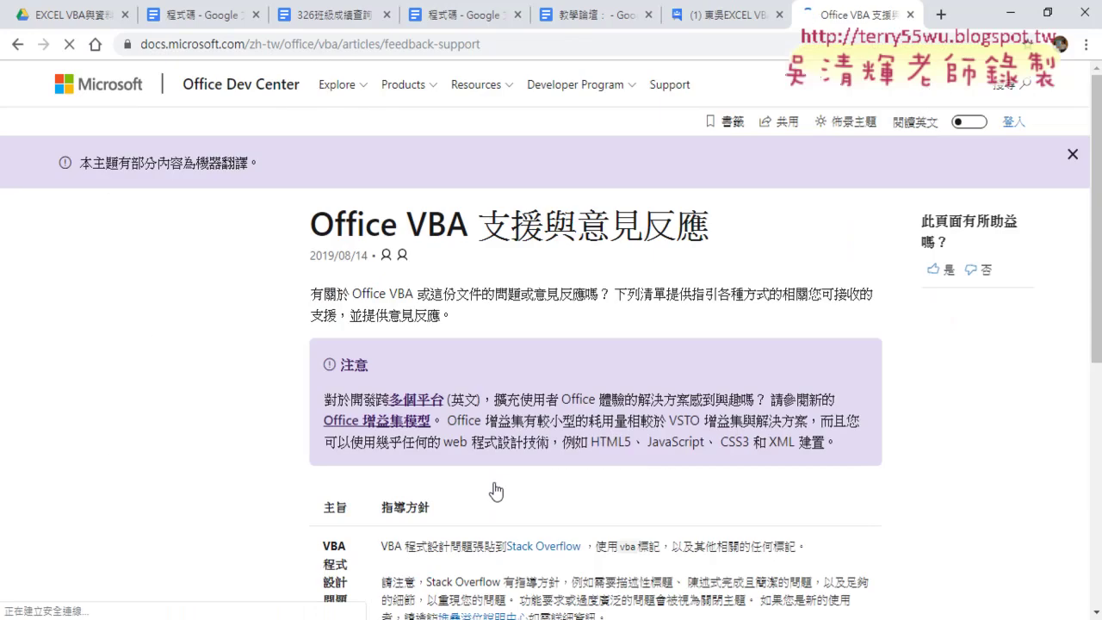
{"action": "scroll", "coordinate": [508, 491], "scroll_direction": "down", "scroll_amount": 4}
{"action": "scroll", "coordinate": [506, 489], "scroll_direction": "down", "scroll_amount": 2}
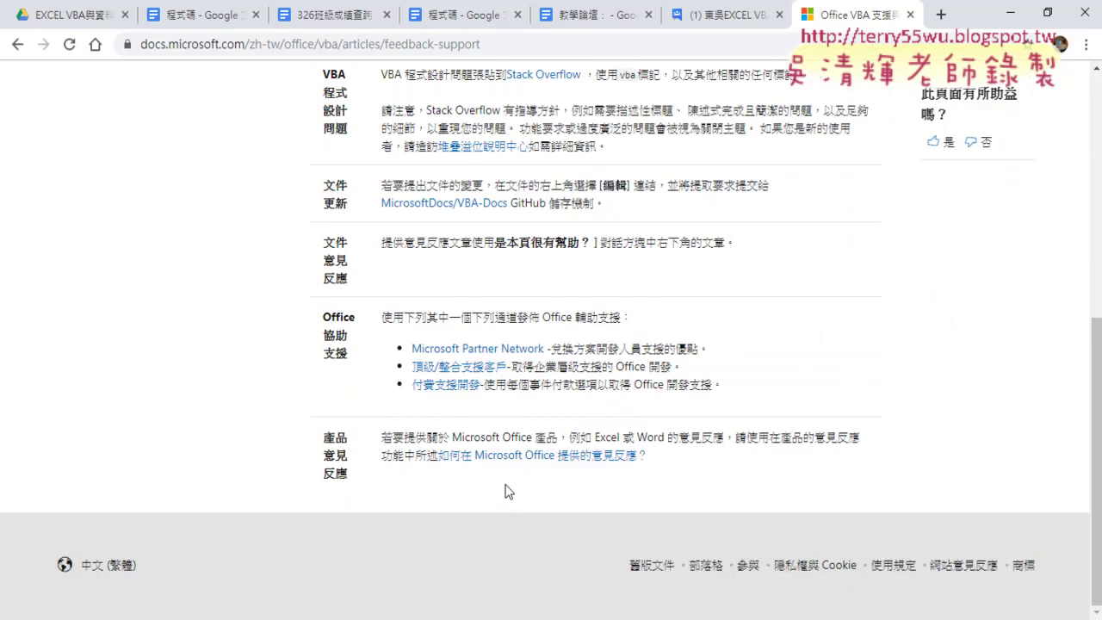
{"action": "scroll", "coordinate": [509, 491], "scroll_direction": "up", "scroll_amount": 1}
{"action": "scroll", "coordinate": [507, 487], "scroll_direction": "up", "scroll_amount": 1}
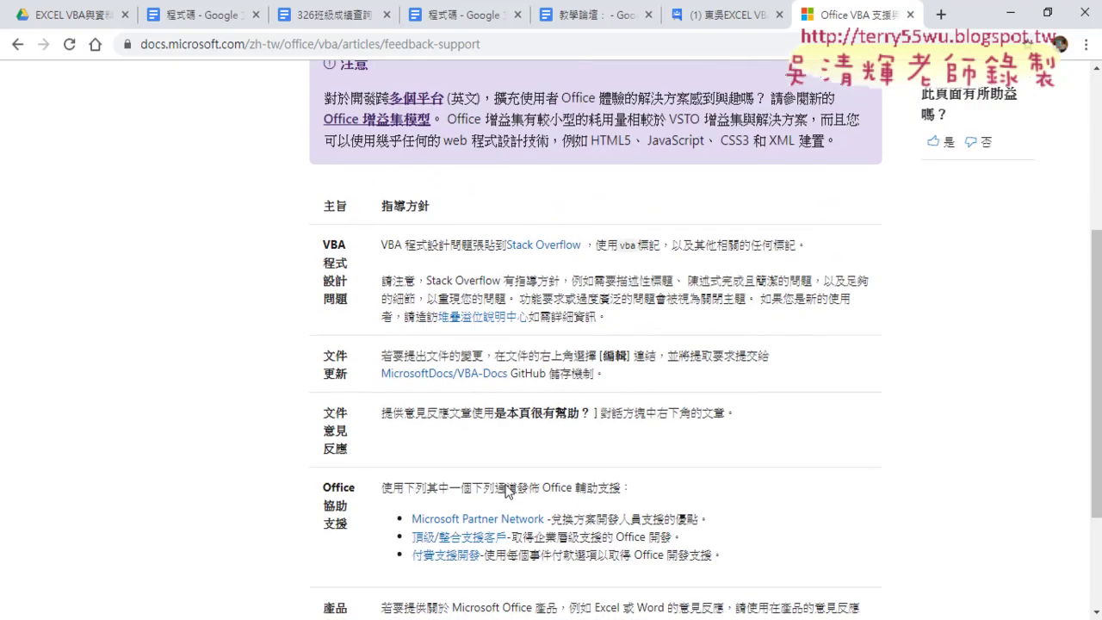
{"action": "scroll", "coordinate": [507, 485], "scroll_direction": "down", "scroll_amount": 2}
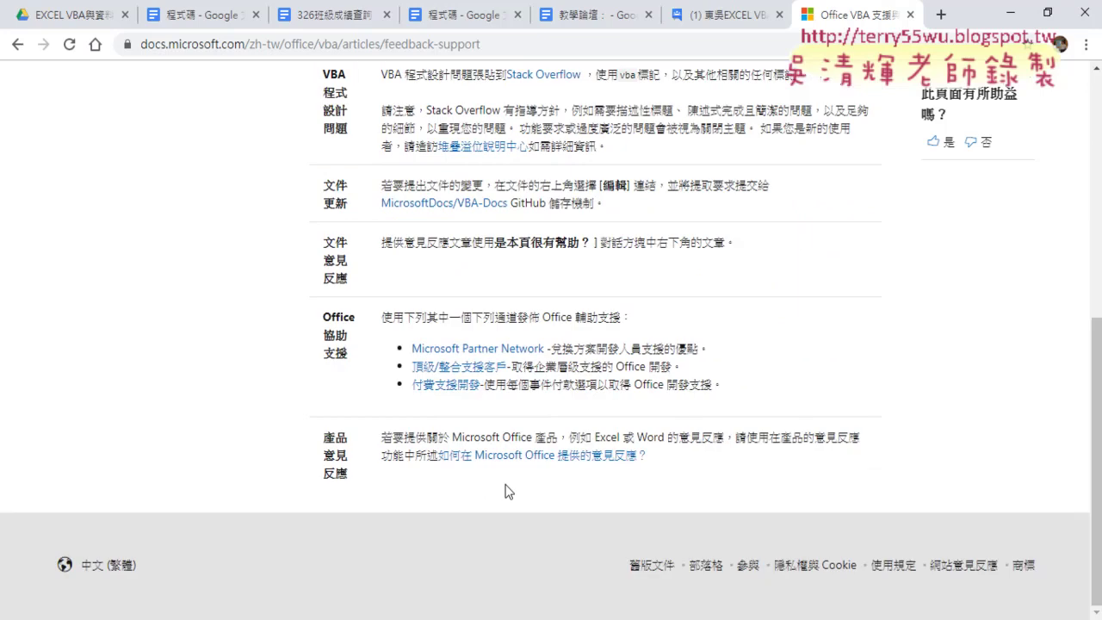
{"action": "scroll", "coordinate": [507, 491], "scroll_direction": "up", "scroll_amount": 2}
{"action": "scroll", "coordinate": [507, 491], "scroll_direction": "up", "scroll_amount": 1}
{"action": "scroll", "coordinate": [514, 302], "scroll_direction": "up", "scroll_amount": 3}
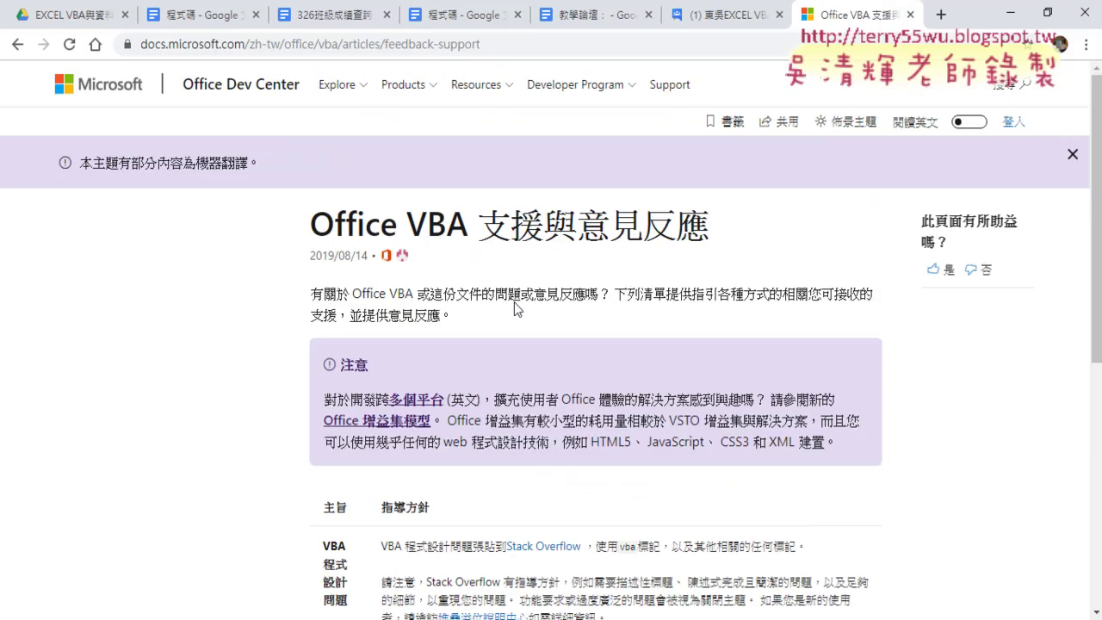
{"action": "left_click", "coordinate": [976, 272]}
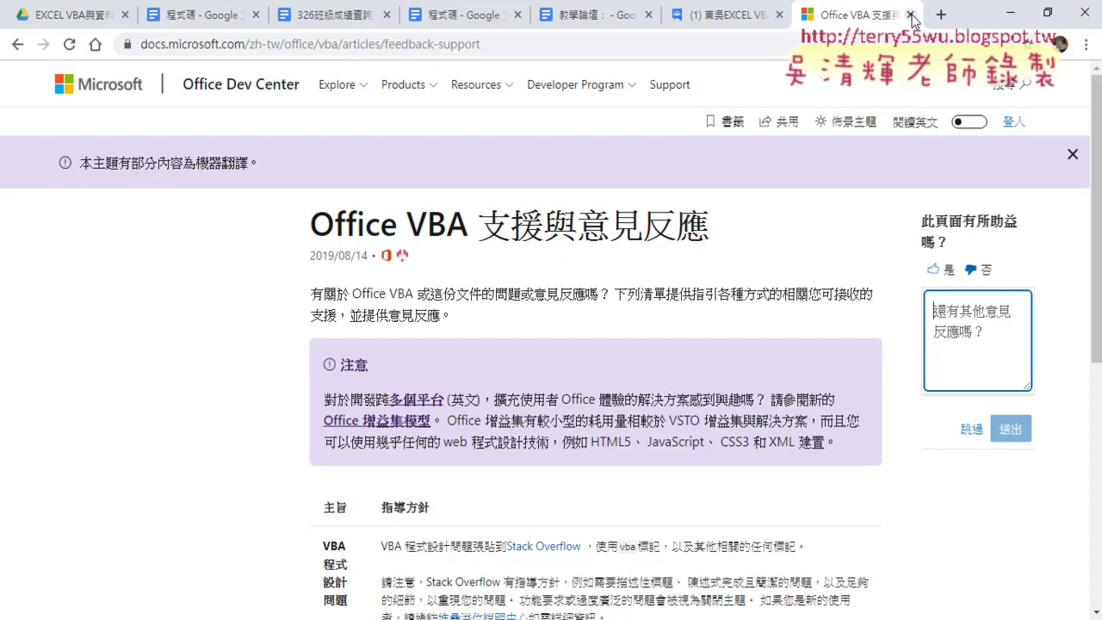
Close the support page, return to the 篩選業務 code, and open F1 help for InputBox.
{"action": "left_click", "coordinate": [912, 15]}
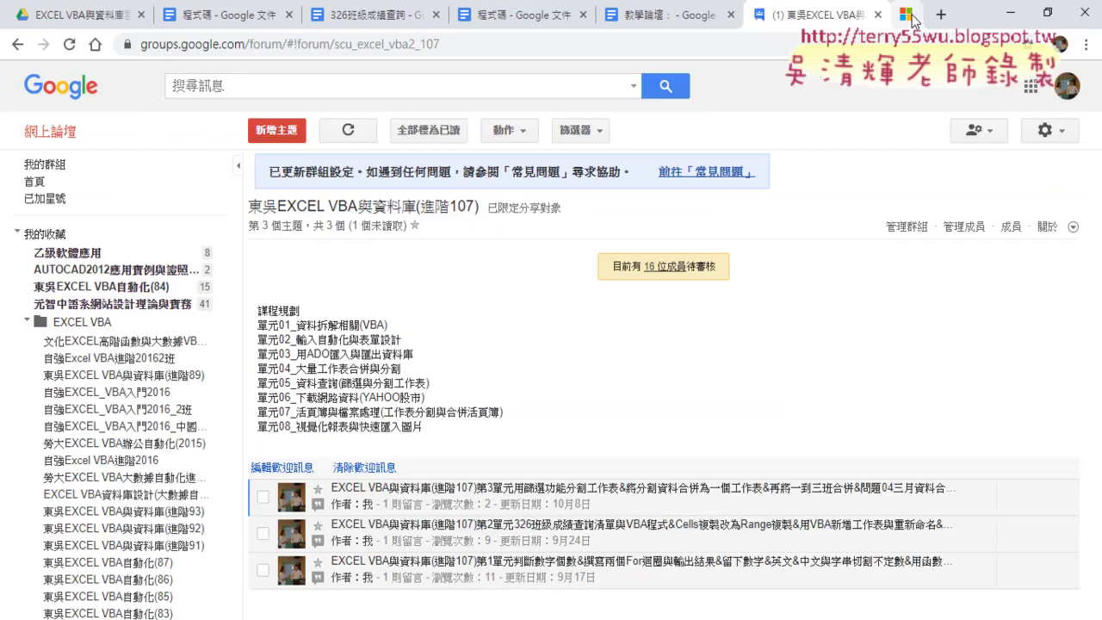
{"action": "left_click", "coordinate": [1013, 16]}
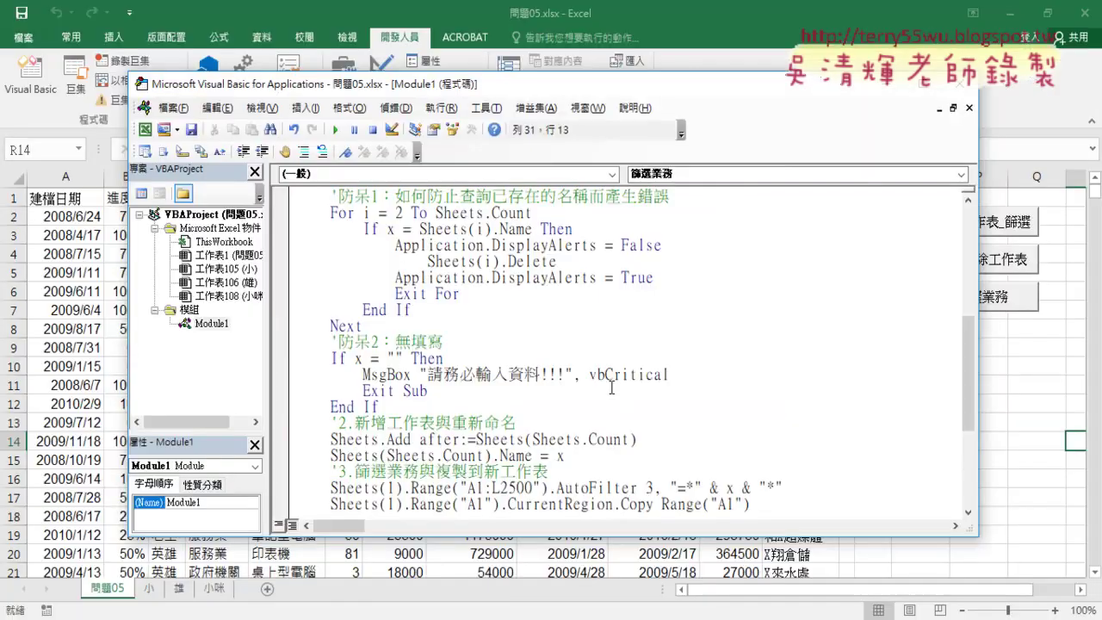
{"action": "left_click_drag", "start_coordinate": [362, 376], "coordinate": [414, 377]}
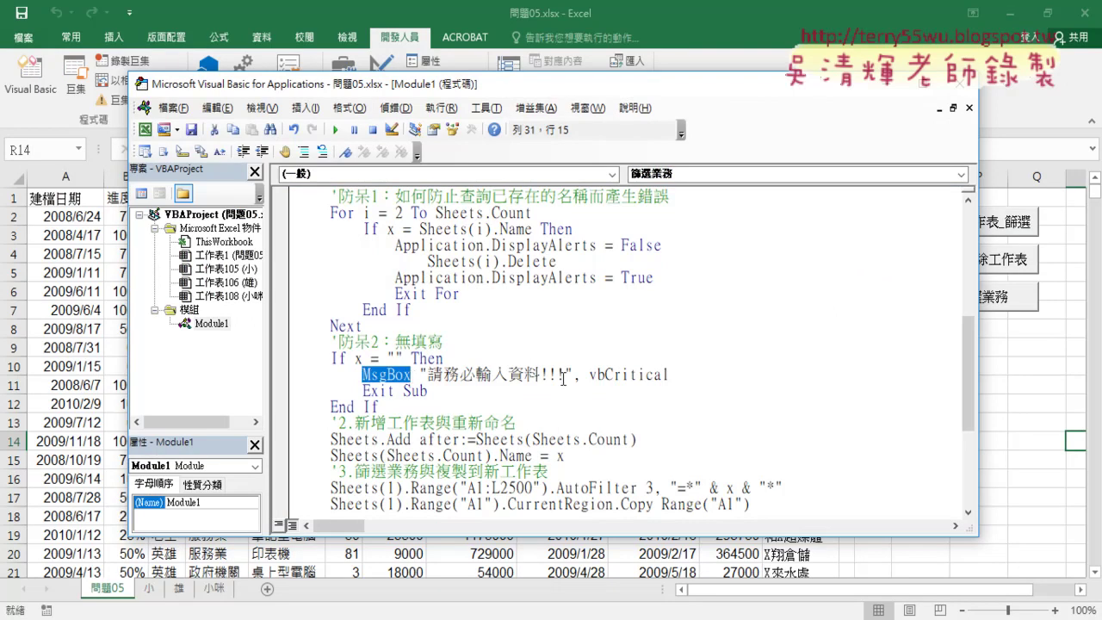
{"action": "scroll", "coordinate": [413, 377], "scroll_direction": "up", "scroll_amount": 2}
{"action": "left_click", "coordinate": [398, 279]}
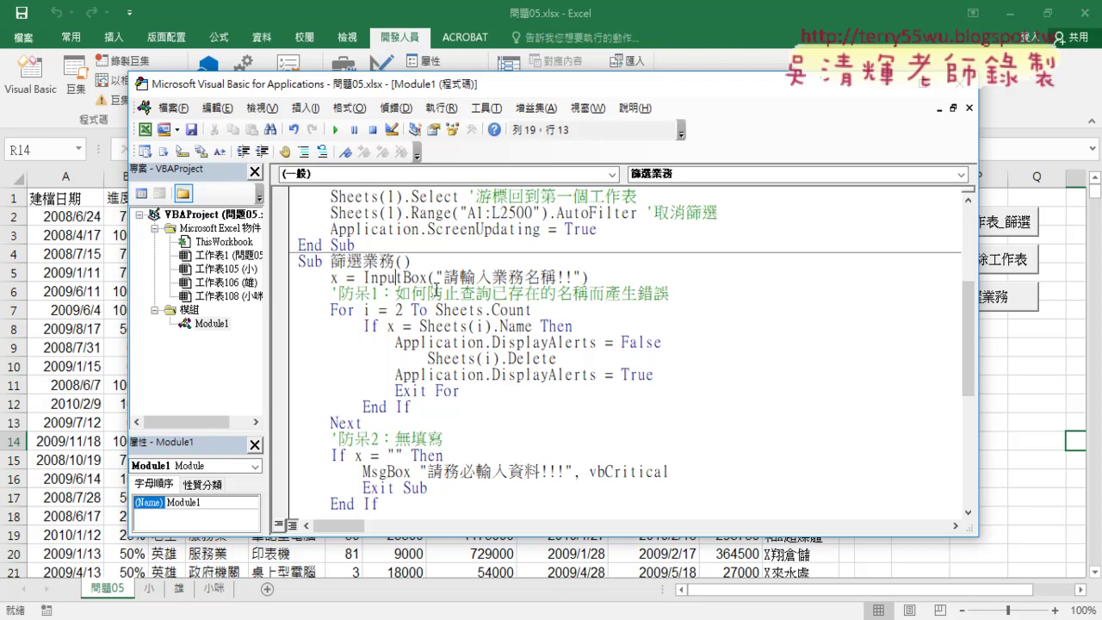
{"action": "key", "text": "F1"}
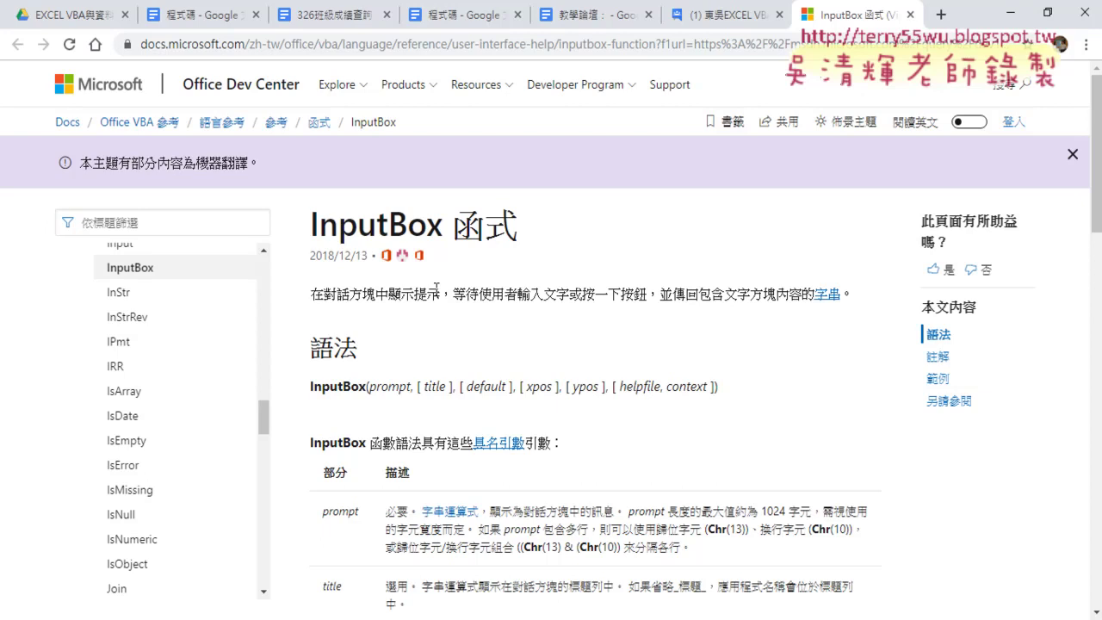
Highlight the title and prompt arguments in the InputBox syntax.
{"action": "scroll", "coordinate": [509, 315], "scroll_direction": "down", "scroll_amount": 2}
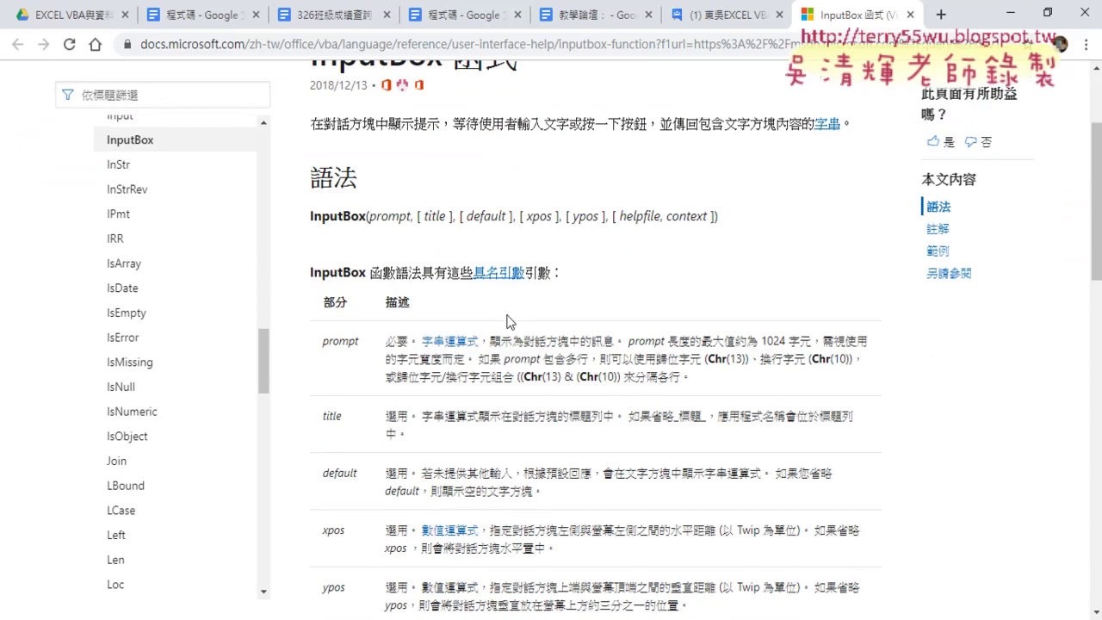
{"action": "left_click_drag", "start_coordinate": [417, 216], "coordinate": [453, 217]}
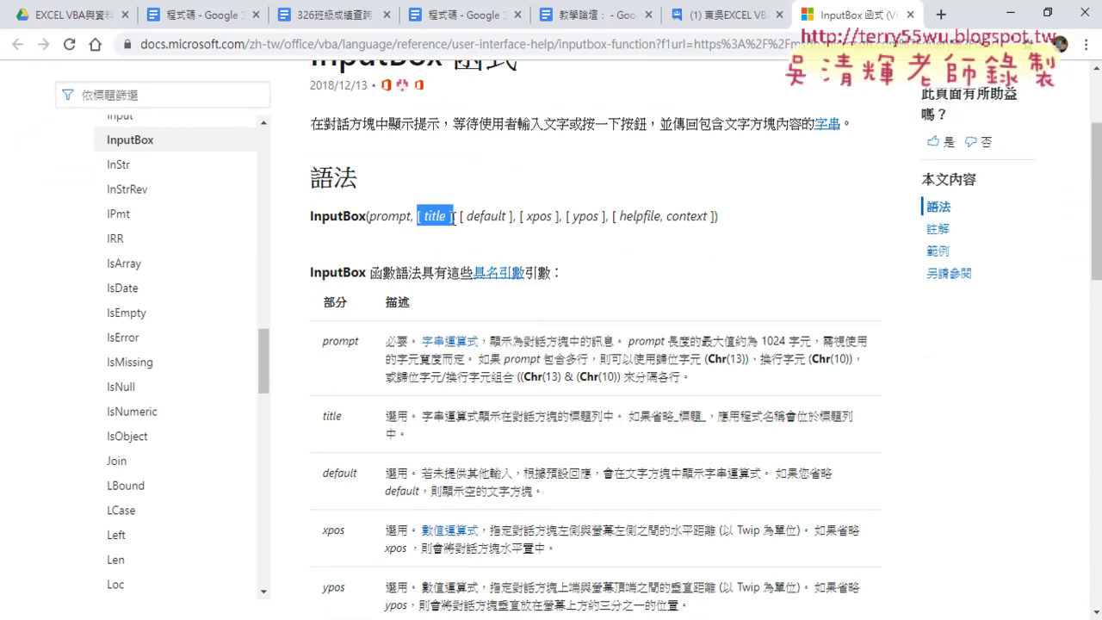
{"action": "left_click", "coordinate": [370, 216]}
{"action": "left_click_drag", "start_coordinate": [371, 216], "coordinate": [454, 216]}
Highlight xpos, ypos and helpfile, then scroll to the remarks on Cancel returning "".
{"action": "scroll", "coordinate": [515, 357], "scroll_direction": "down", "scroll_amount": 1}
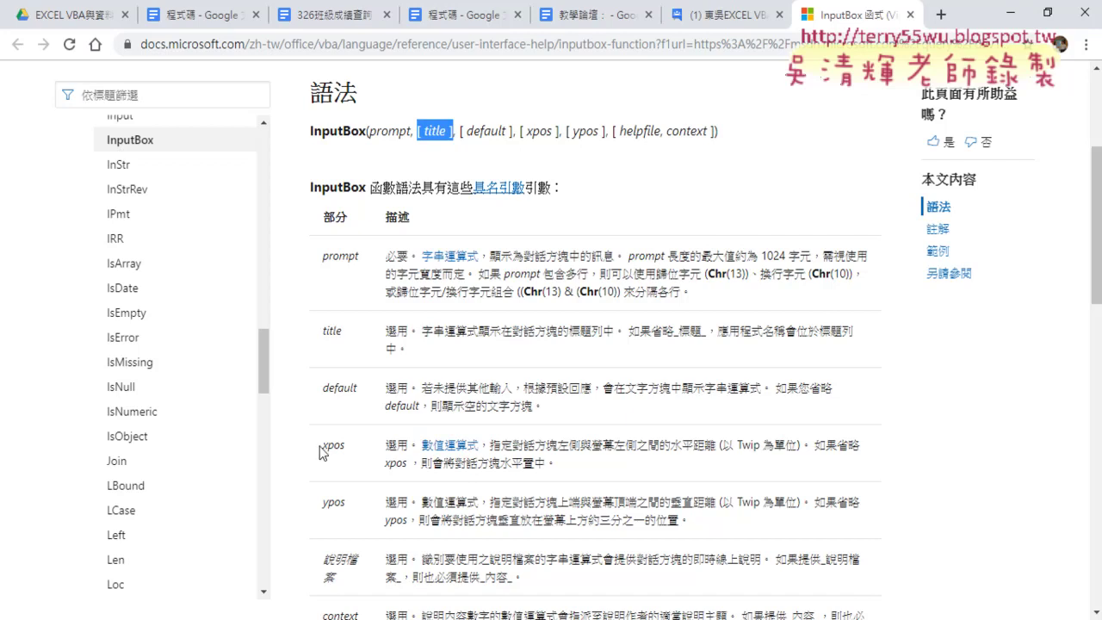
{"action": "left_click_drag", "start_coordinate": [322, 448], "coordinate": [349, 454]}
{"action": "left_click_drag", "start_coordinate": [314, 506], "coordinate": [352, 515]}
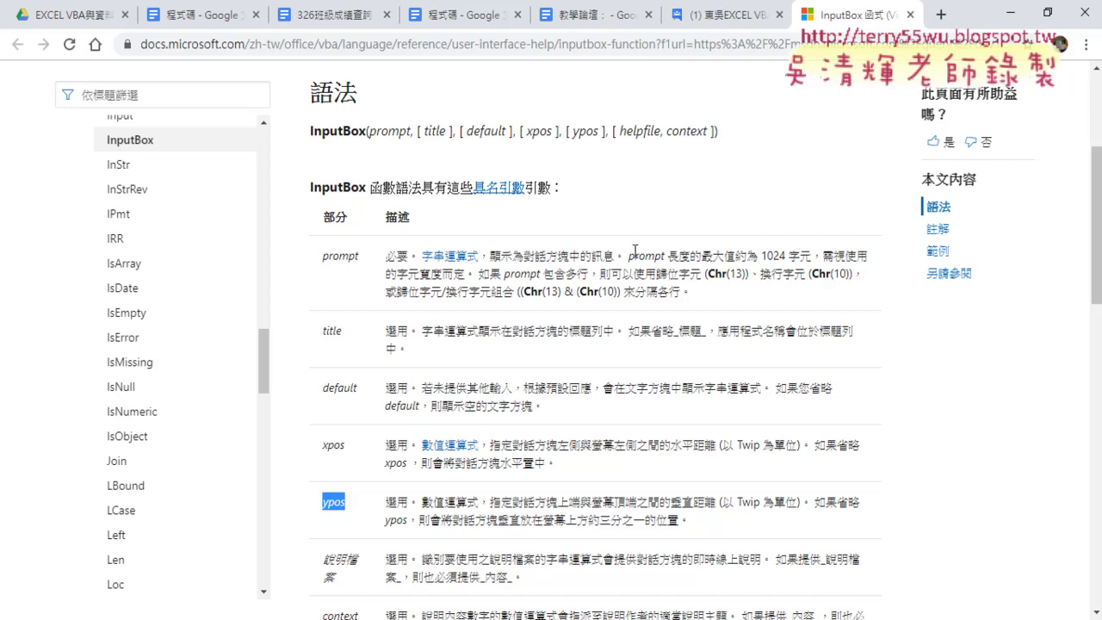
{"action": "left_click", "coordinate": [621, 130]}
{"action": "left_click_drag", "start_coordinate": [621, 130], "coordinate": [663, 130]}
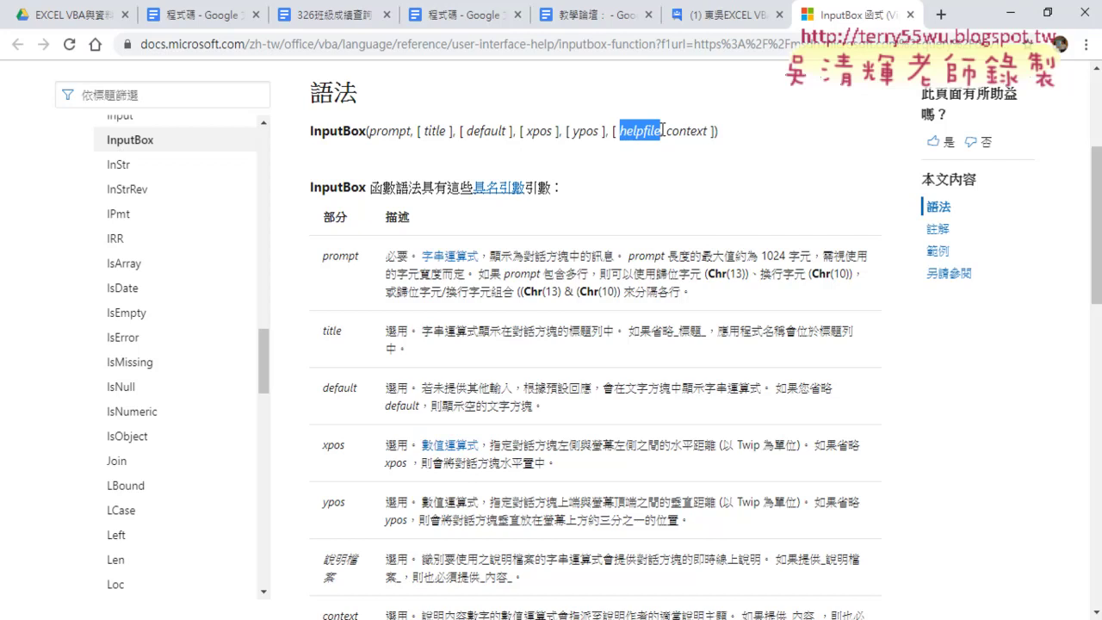
{"action": "scroll", "coordinate": [630, 288], "scroll_direction": "down", "scroll_amount": 3}
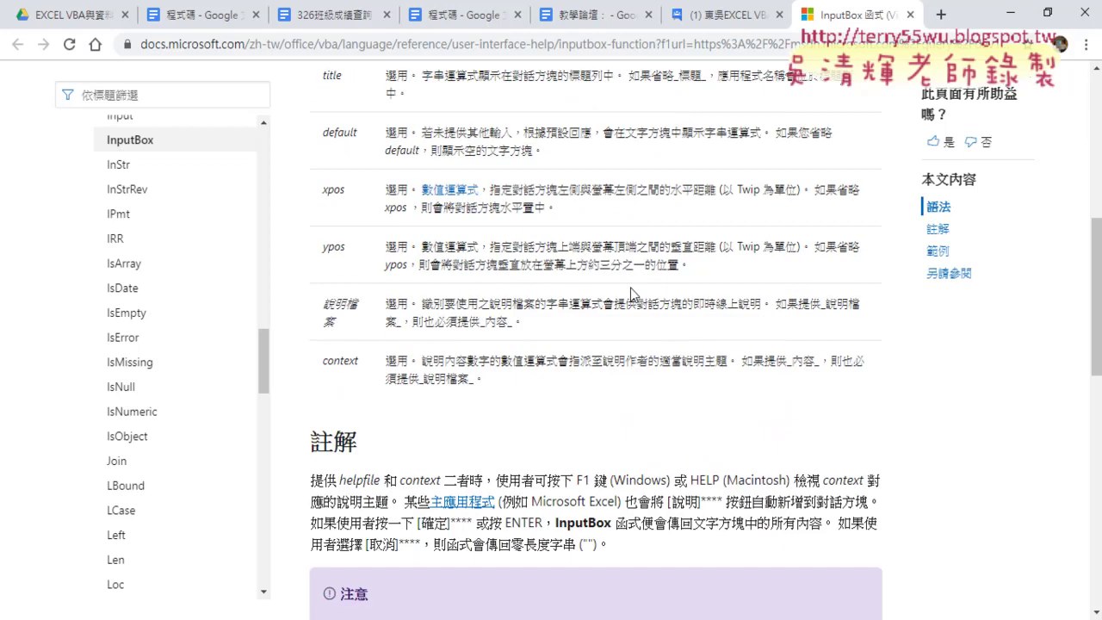
{"action": "scroll", "coordinate": [631, 288], "scroll_direction": "down", "scroll_amount": 1}
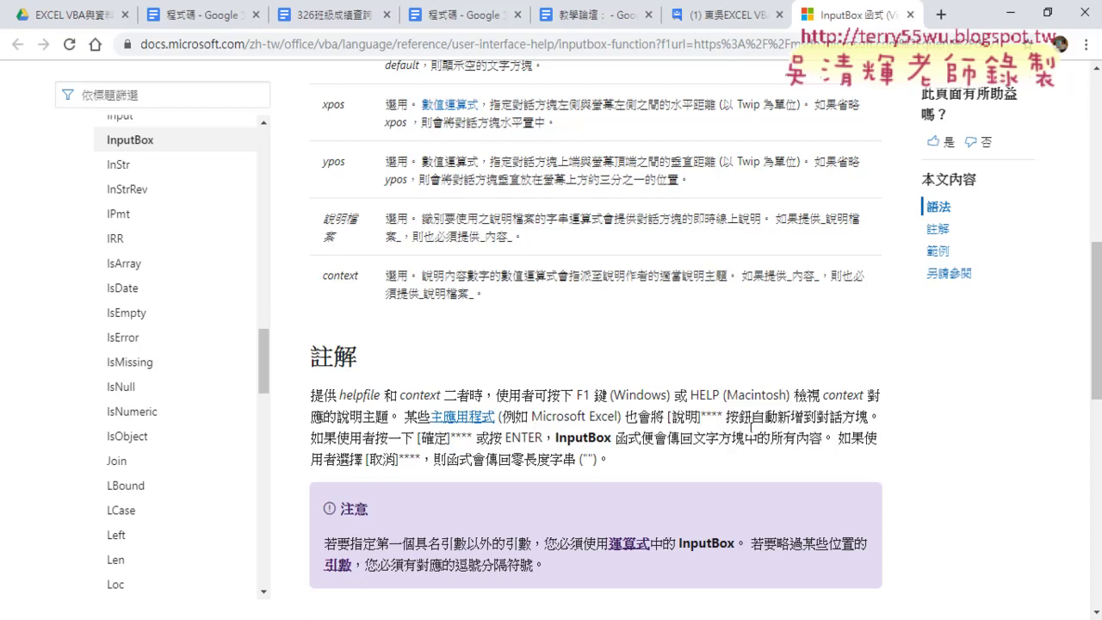
Close the InputBox help, return to Excel, and run 篩選業務 with an empty entry, dismissing the warning.
{"action": "left_click", "coordinate": [910, 15]}
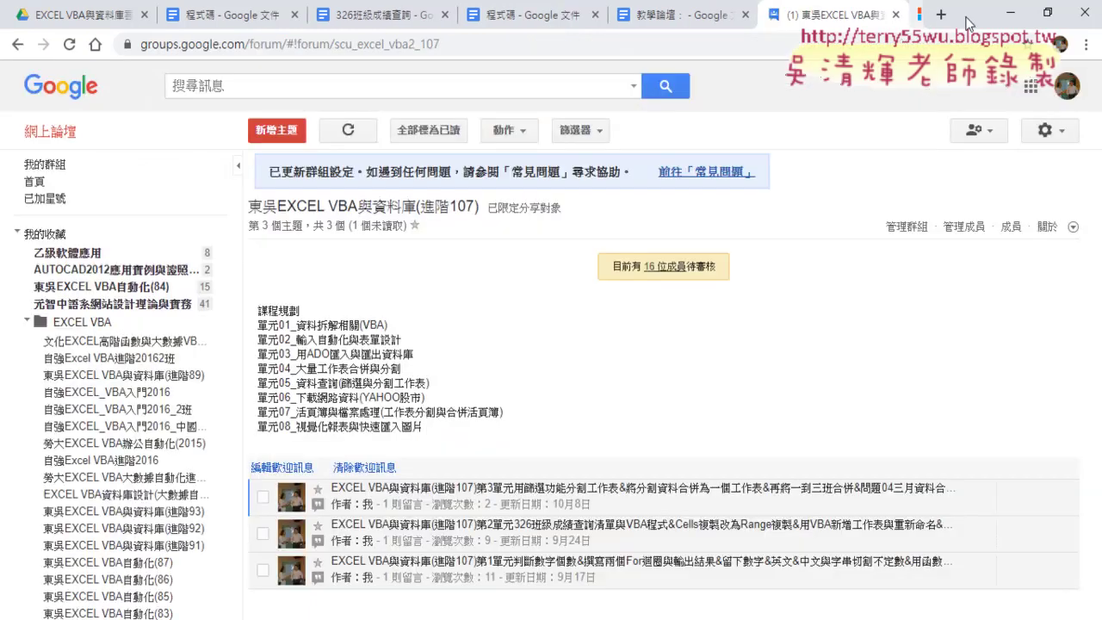
{"action": "left_click", "coordinate": [1010, 13]}
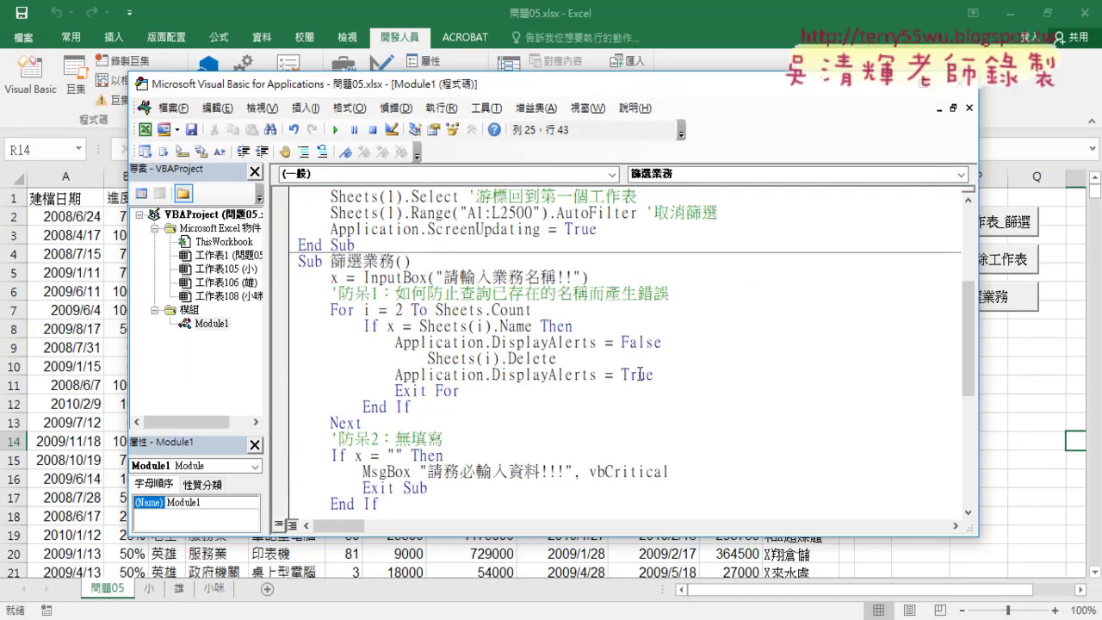
{"action": "scroll", "coordinate": [639, 375], "scroll_direction": "down", "scroll_amount": 2}
{"action": "left_click", "coordinate": [1009, 386]}
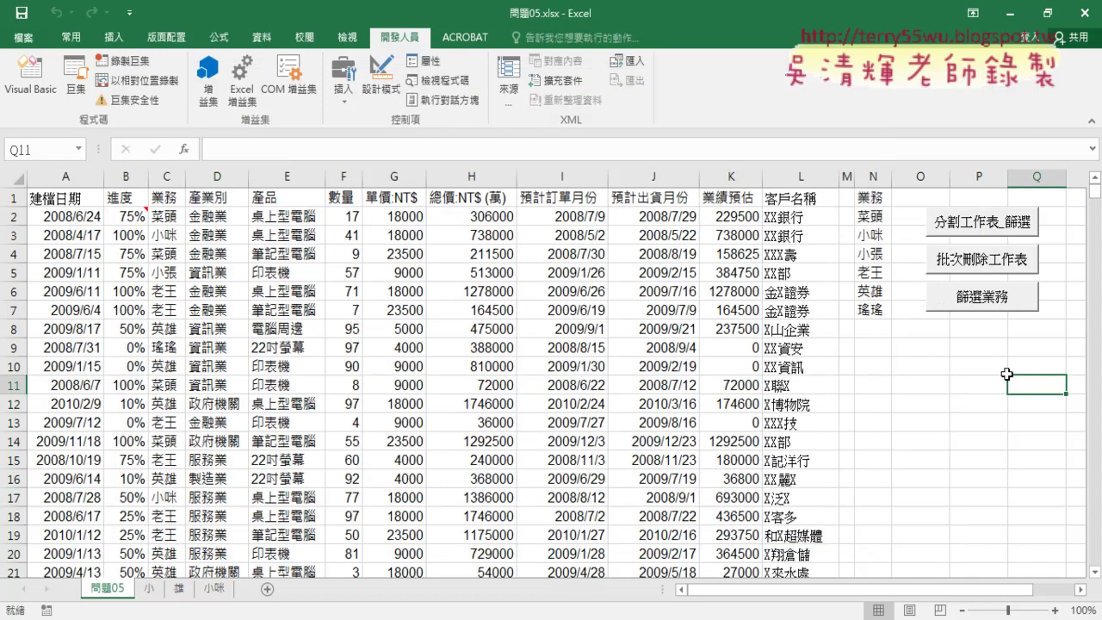
{"action": "left_click", "coordinate": [969, 299]}
{"action": "left_click", "coordinate": [660, 203]}
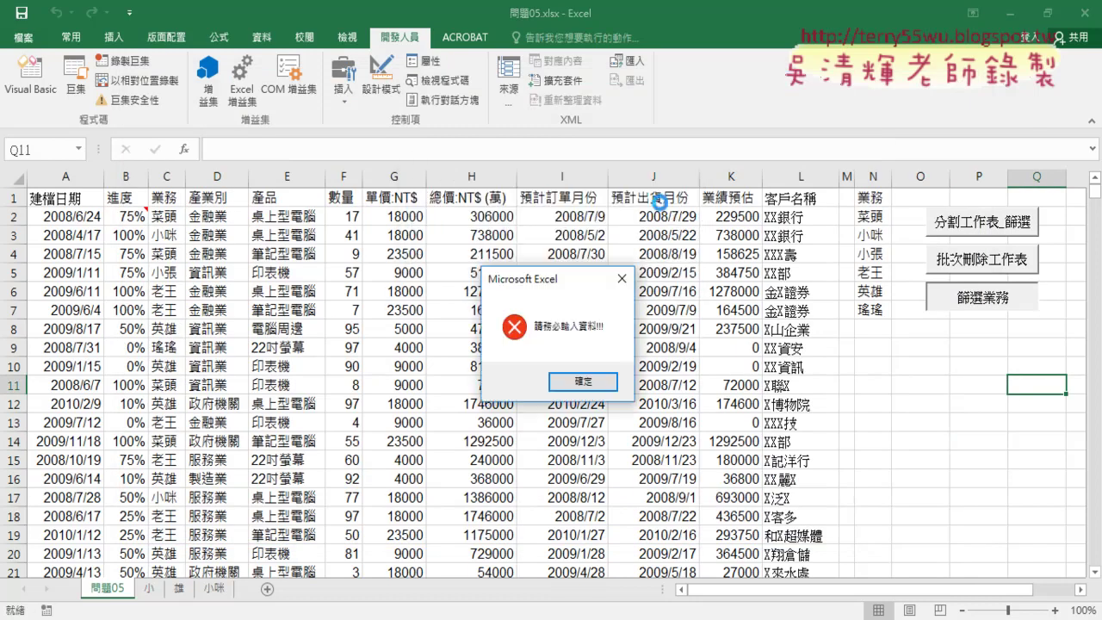
{"action": "left_click", "coordinate": [585, 382]}
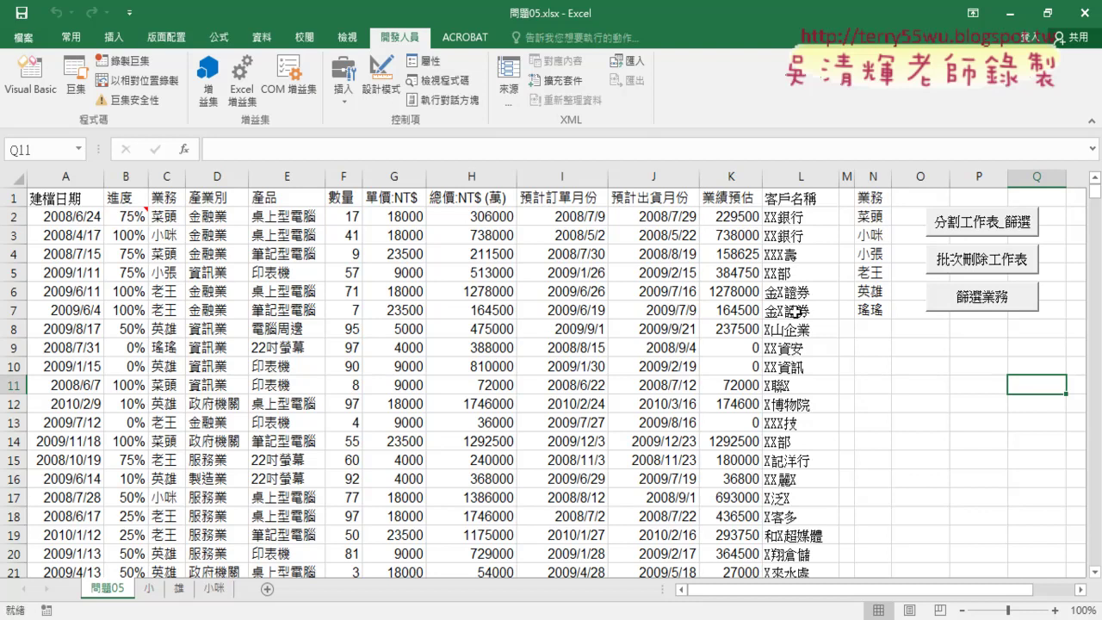
Rerun 篩選業務 with an empty OK, then with Cancel, dismissing 請務必輸入資料 each time.
{"action": "left_click", "coordinate": [958, 302]}
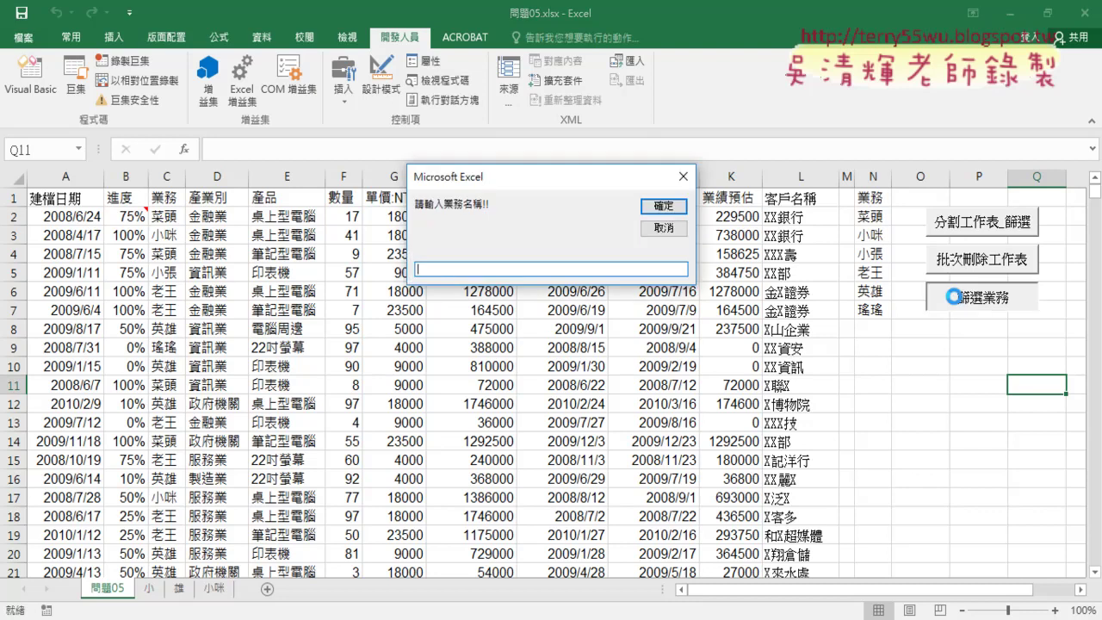
{"action": "left_click", "coordinate": [661, 208]}
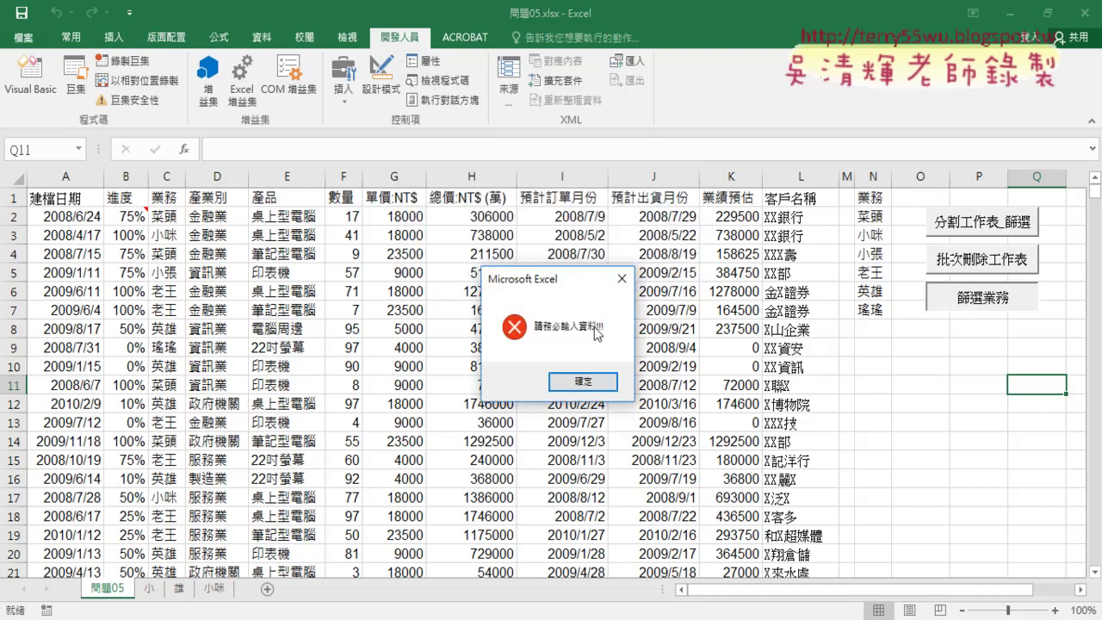
{"action": "left_click", "coordinate": [584, 384]}
{"action": "left_click", "coordinate": [956, 300]}
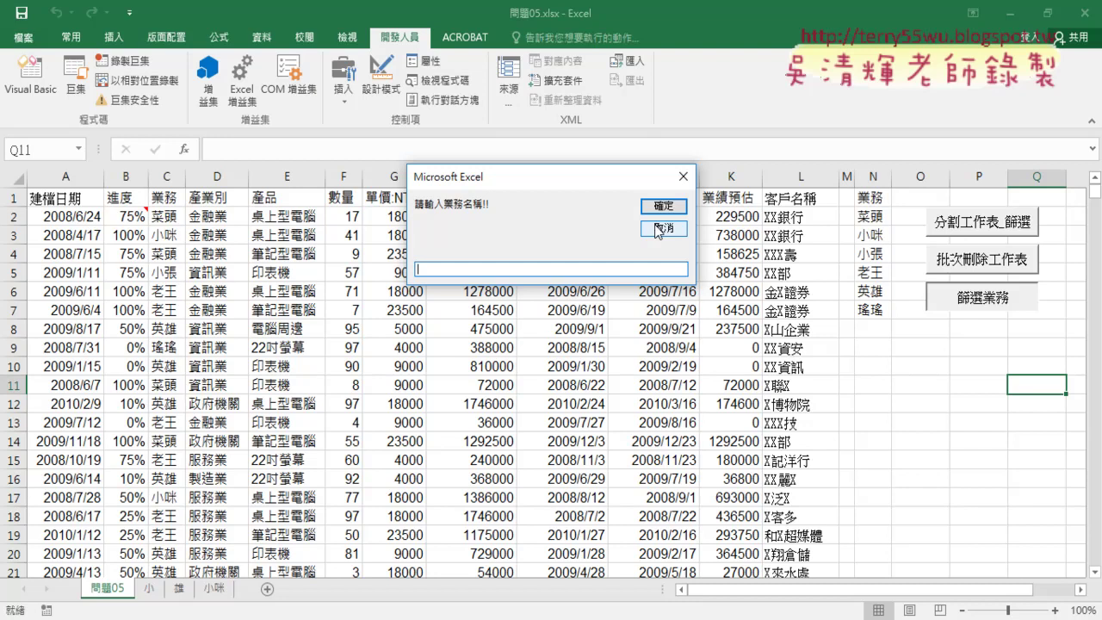
{"action": "left_click", "coordinate": [659, 230]}
{"action": "left_click", "coordinate": [572, 376]}
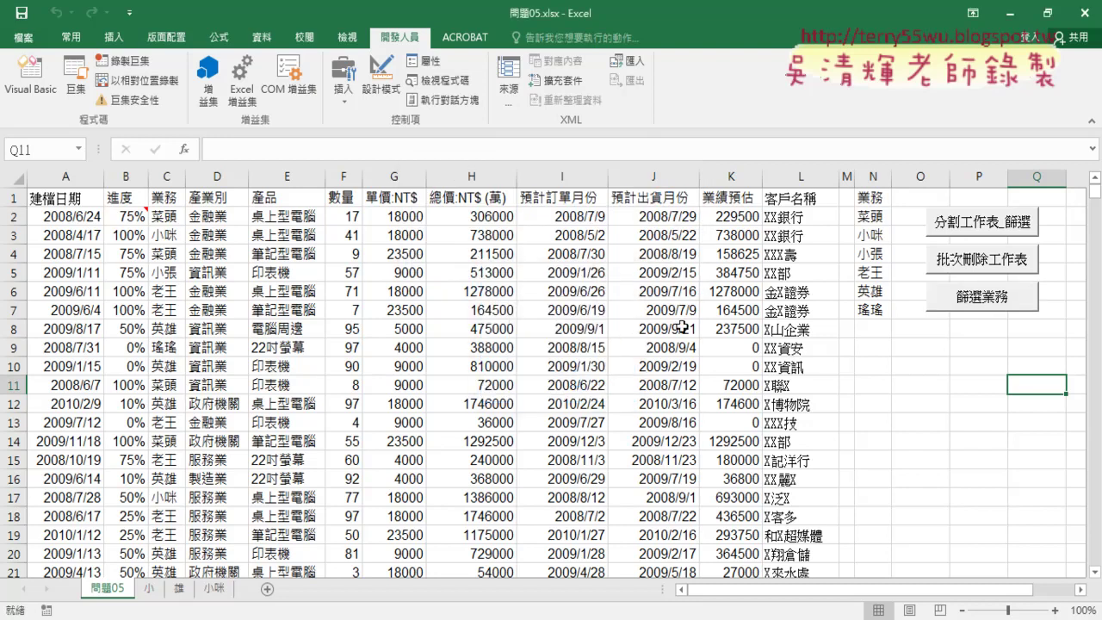
{"action": "left_click", "coordinate": [30, 76]}
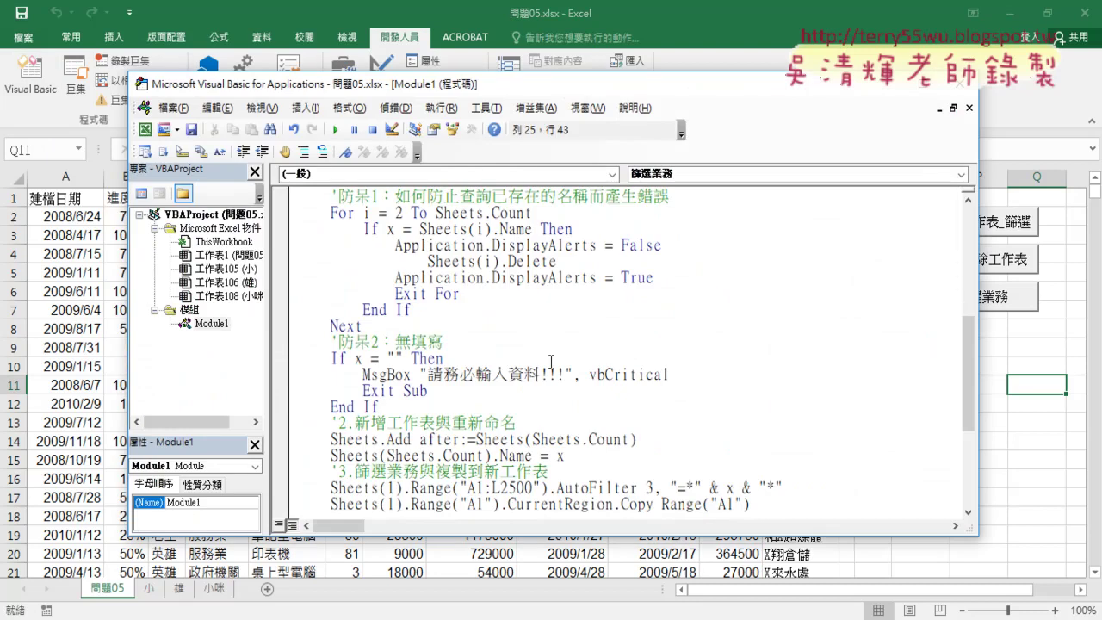
{"action": "scroll", "coordinate": [552, 362], "scroll_direction": "down", "scroll_amount": 1}
{"action": "scroll", "coordinate": [533, 352], "scroll_direction": "up", "scroll_amount": 2}
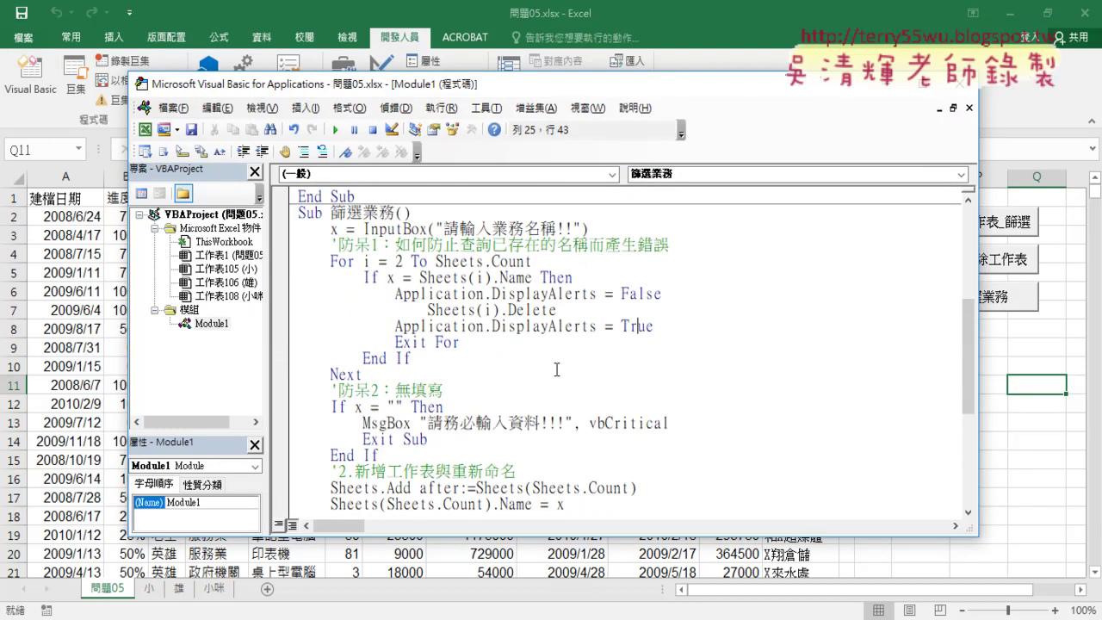
{"action": "left_click", "coordinate": [423, 215]}
{"action": "key", "text": "Return"}
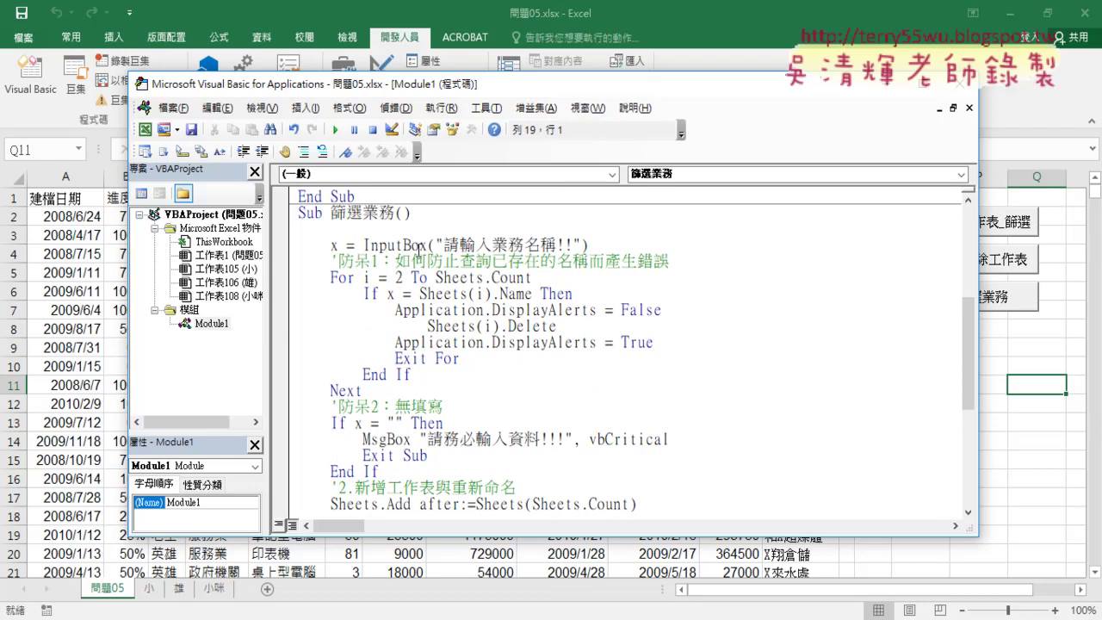
{"action": "scroll", "coordinate": [468, 392], "scroll_direction": "down", "scroll_amount": 1}
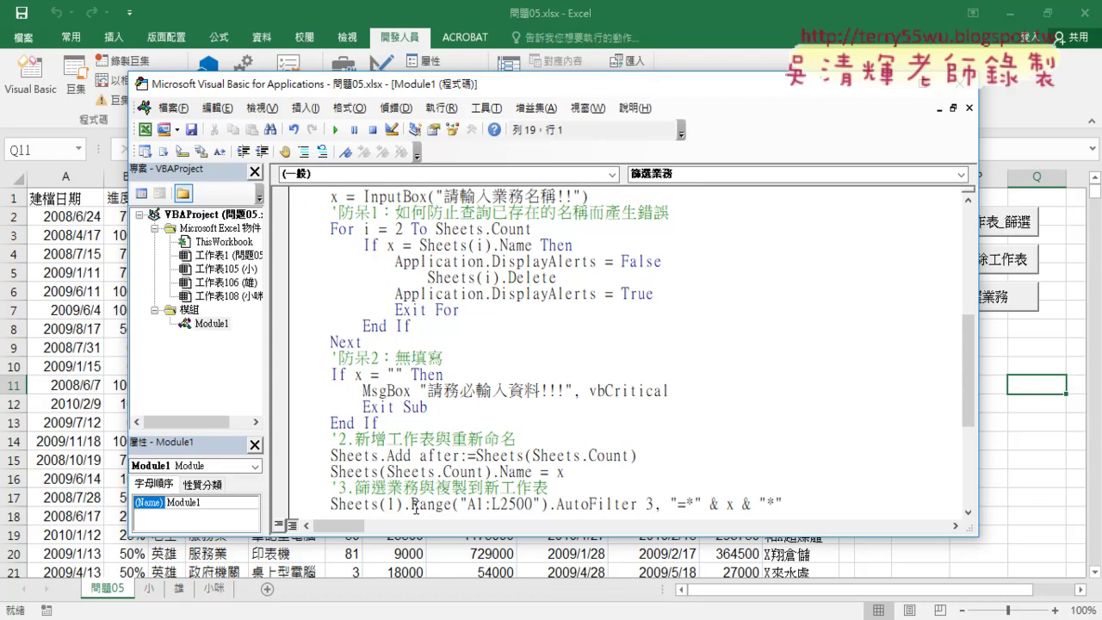
{"action": "scroll", "coordinate": [416, 508], "scroll_direction": "up", "scroll_amount": 1}
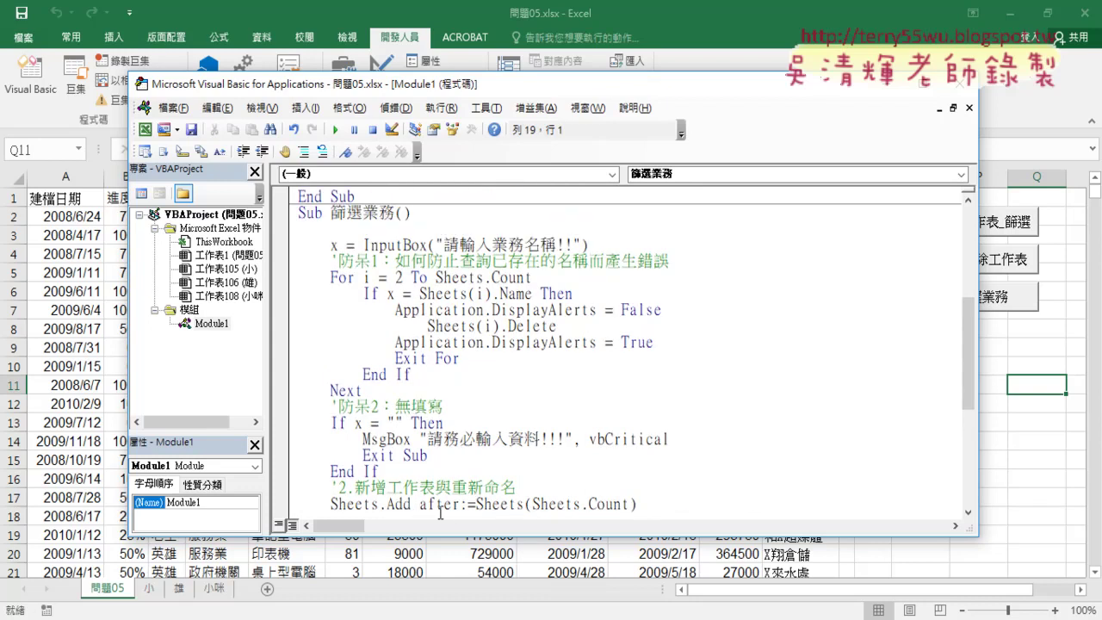
{"action": "left_click_drag", "start_coordinate": [343, 449], "coordinate": [232, 585]}
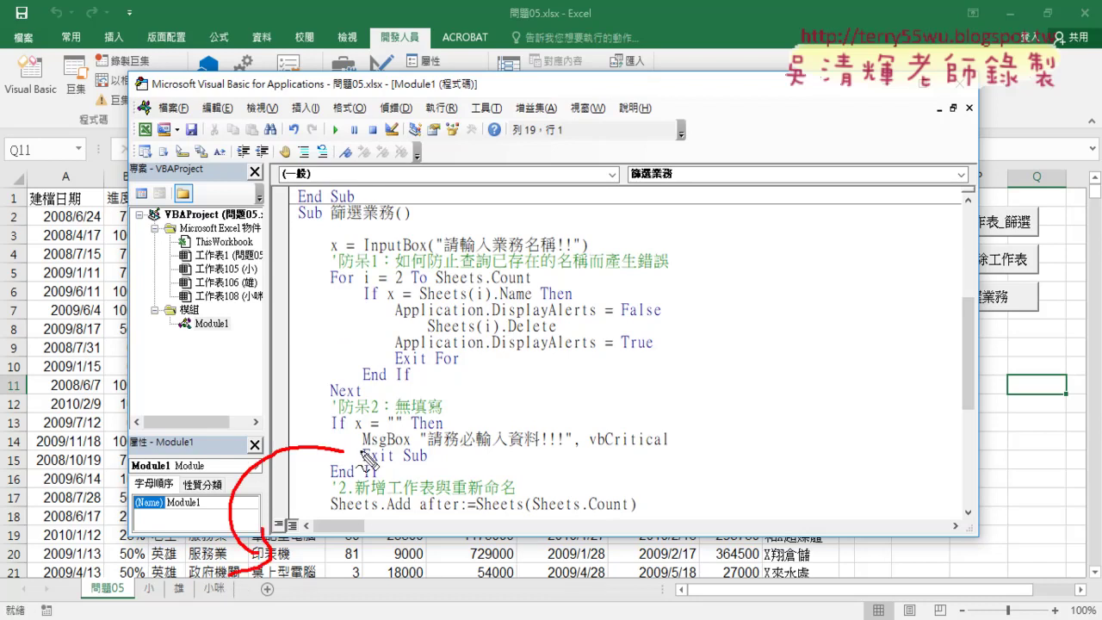
{"action": "mouse_move", "coordinate": [358, 454]}
{"action": "left_mouse_down"}
{"action": "mouse_move", "coordinate": [312, 226]}
{"action": "mouse_move", "coordinate": [362, 243]}
{"action": "left_mouse_up"}
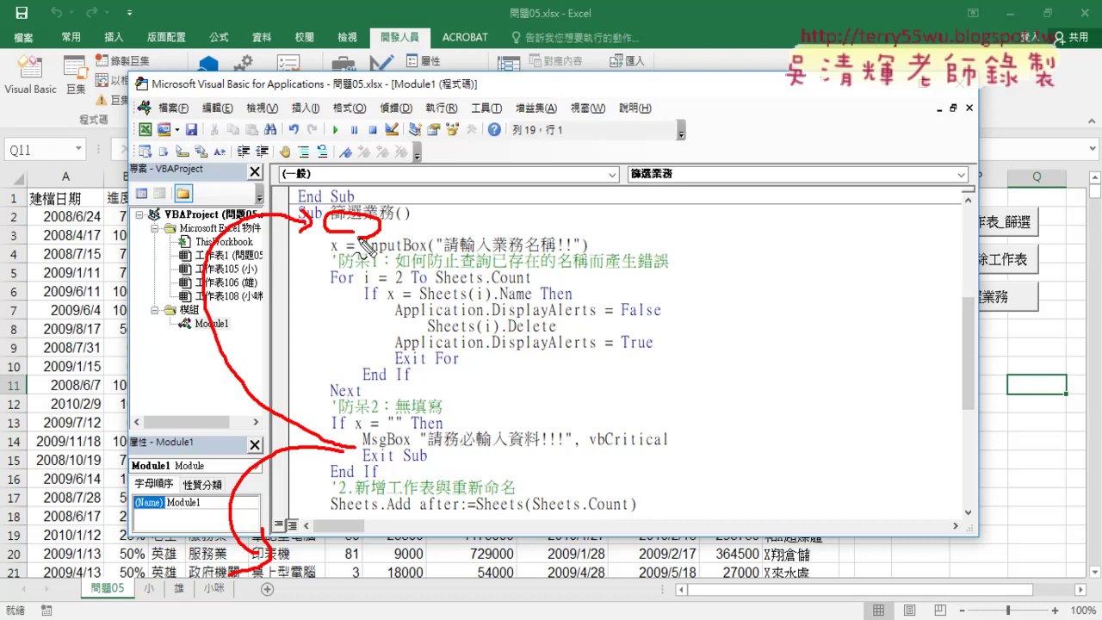
{"action": "left_click_drag", "start_coordinate": [734, 219], "coordinate": [713, 256]}
{"action": "left_click_drag", "start_coordinate": [747, 223], "coordinate": [777, 250]}
{"action": "left_click_drag", "start_coordinate": [763, 233], "coordinate": [801, 234]}
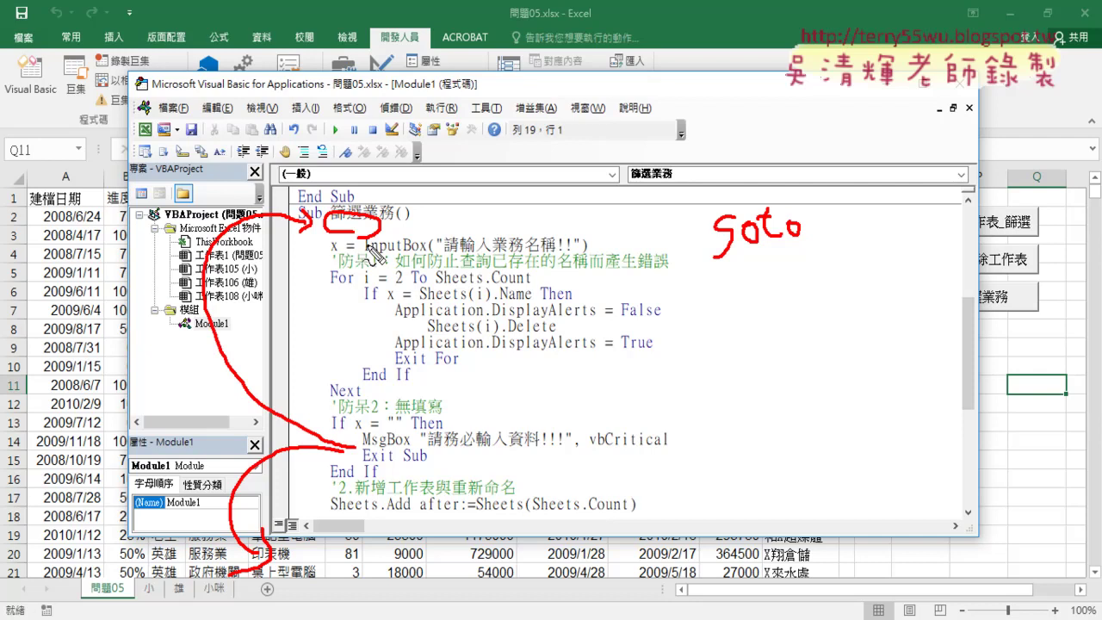
{"action": "key", "text": "Escape"}
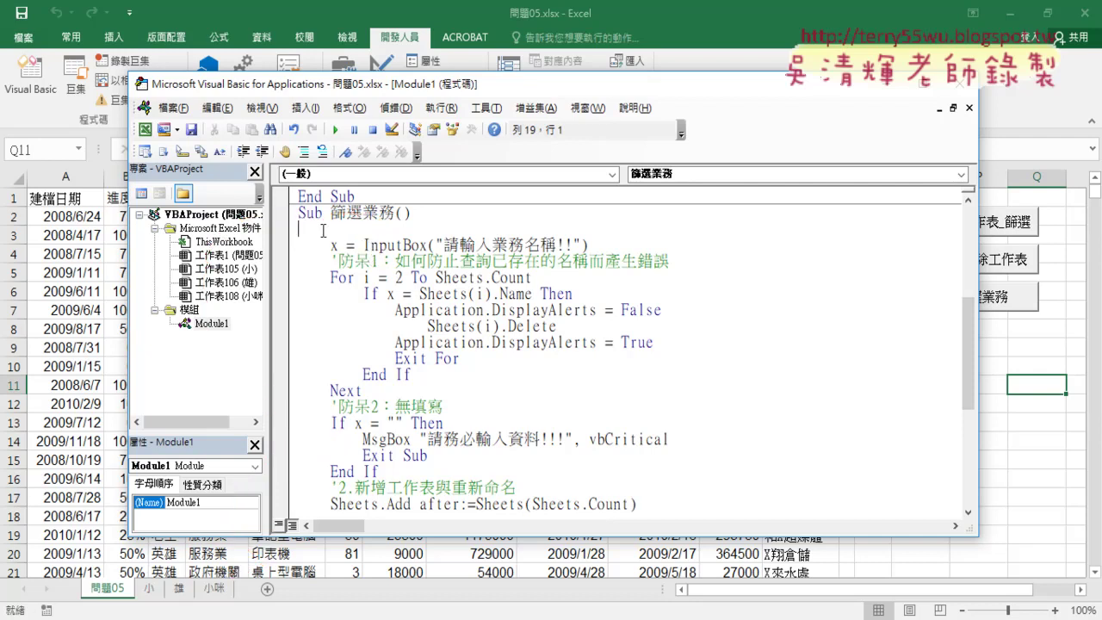
Add a re: label under Sub 篩選業務(), comment out Exit Sub, and add GoTo re after MsgBox.
{"action": "type", "text": "re:"}
{"action": "left_click", "coordinate": [396, 455]}
{"action": "left_click", "coordinate": [364, 457]}
{"action": "type", "text": "'"}
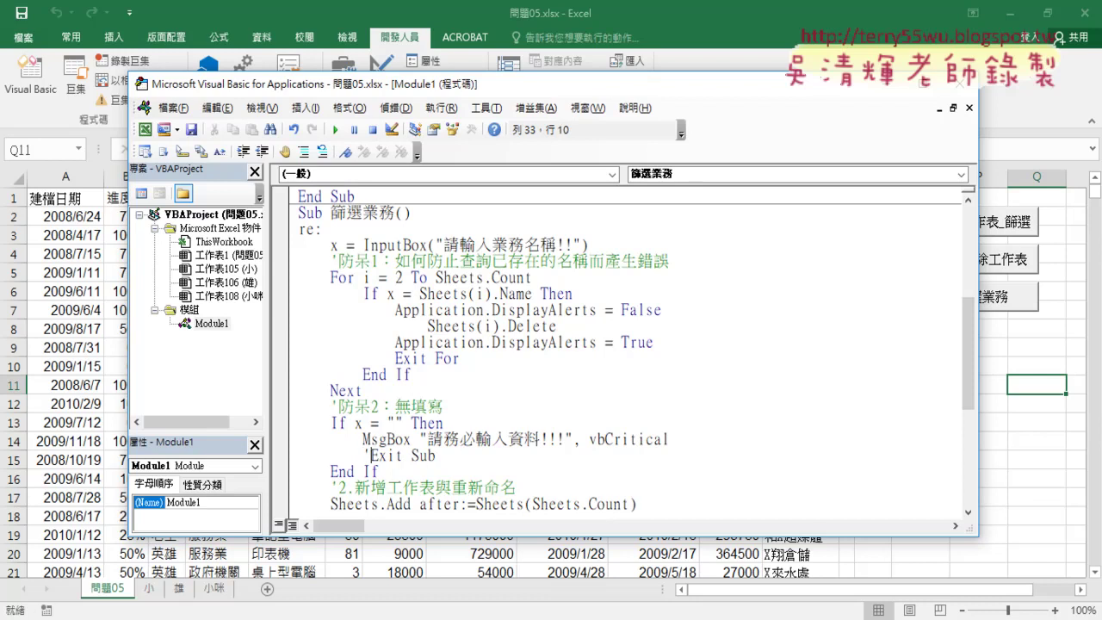
{"action": "key", "text": "Up"}
{"action": "key", "text": "End"}
{"action": "key", "text": "Return"}
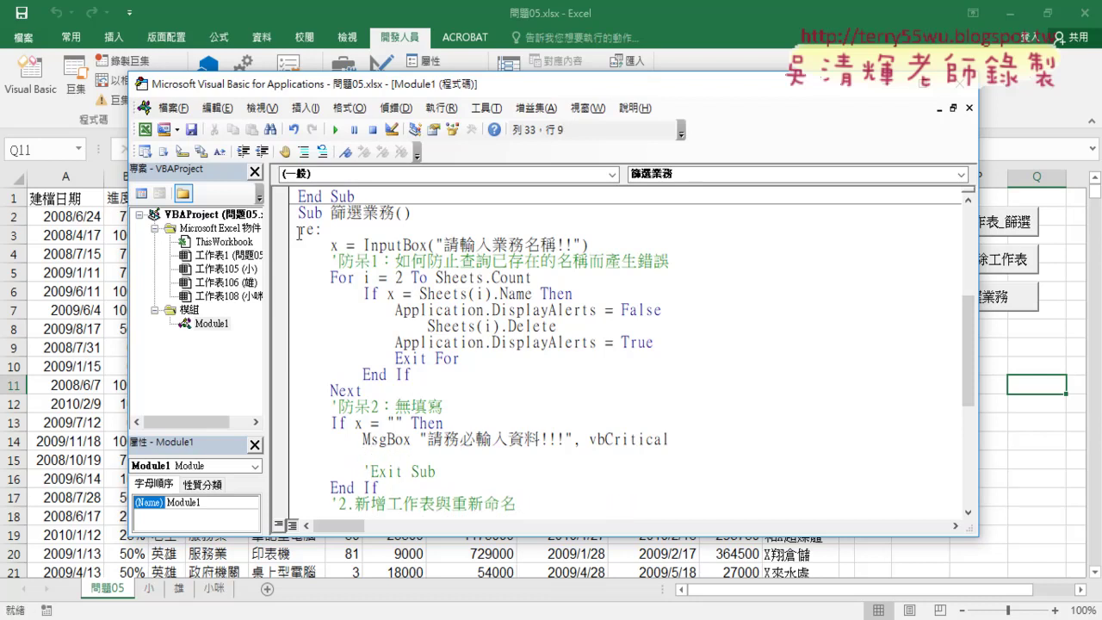
{"action": "type", "text": "got"}
{"action": "type", "text": "o re"}
{"action": "left_click", "coordinate": [465, 476]}
Annotate how GoTo re jumps back to the re: label, marking the colon and target.
{"action": "left_click_drag", "start_coordinate": [322, 229], "coordinate": [315, 229]}
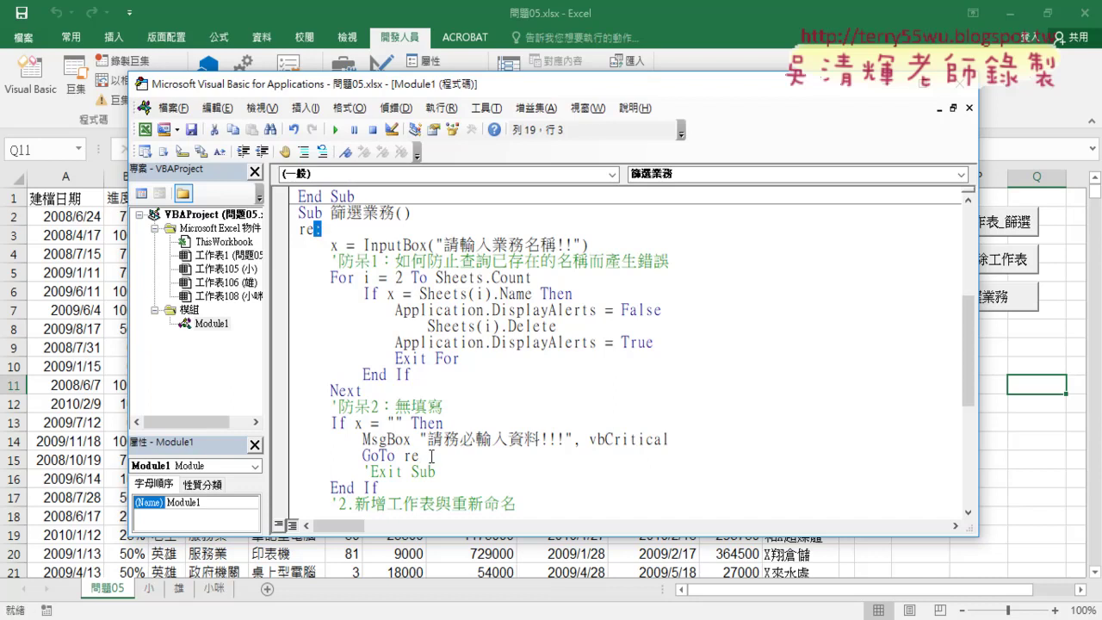
{"action": "left_click_drag", "start_coordinate": [420, 456], "coordinate": [404, 457]}
{"action": "left_click", "coordinate": [355, 456]}
{"action": "mouse_move", "coordinate": [345, 456]}
{"action": "left_mouse_down"}
{"action": "mouse_move", "coordinate": [246, 455]}
{"action": "mouse_move", "coordinate": [172, 370]}
{"action": "mouse_move", "coordinate": [284, 234]}
{"action": "mouse_move", "coordinate": [495, 271]}
{"action": "left_mouse_up"}
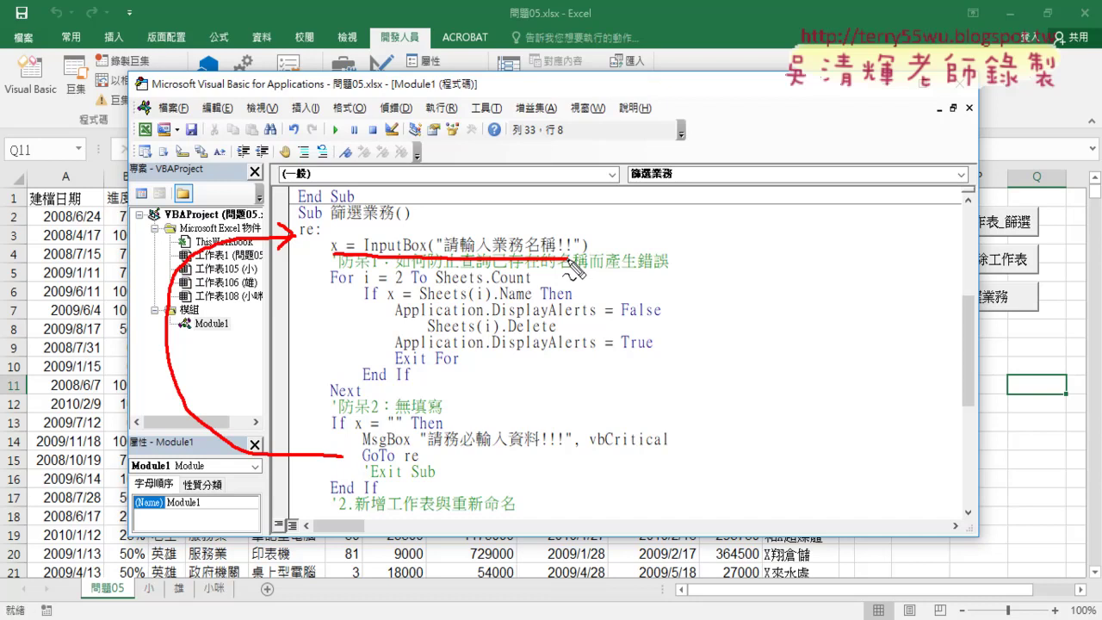
{"action": "key", "text": "Escape"}
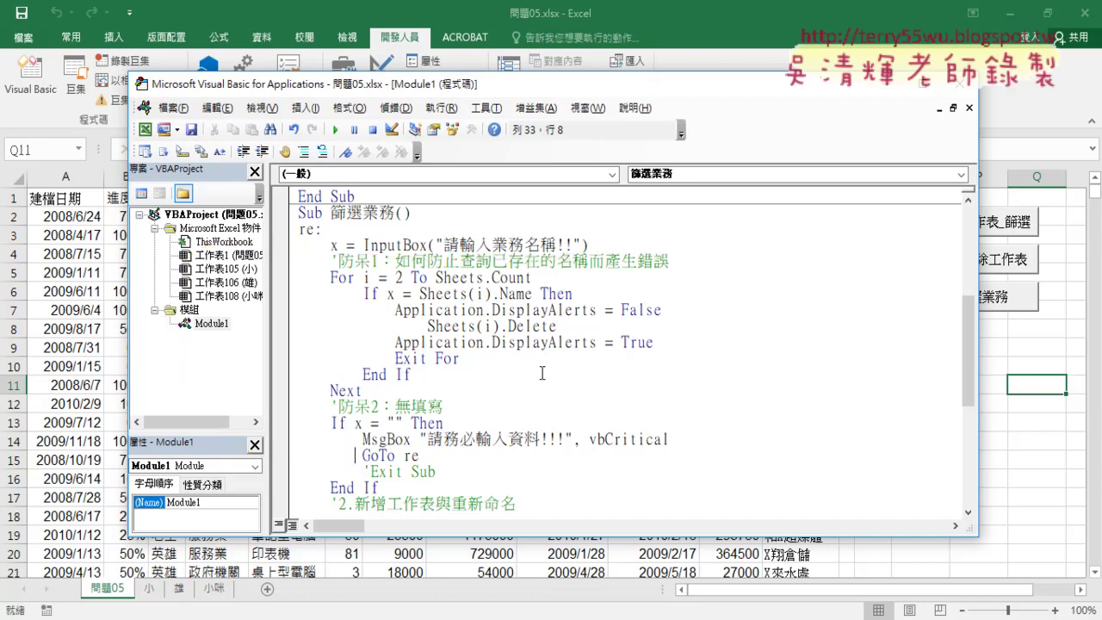
{"action": "left_click_drag", "start_coordinate": [427, 456], "coordinate": [411, 457]}
Run 篩選業務 and submit or cancel the prompt empty, dismissing the must-enter-data error each time.
{"action": "left_click", "coordinate": [983, 298]}
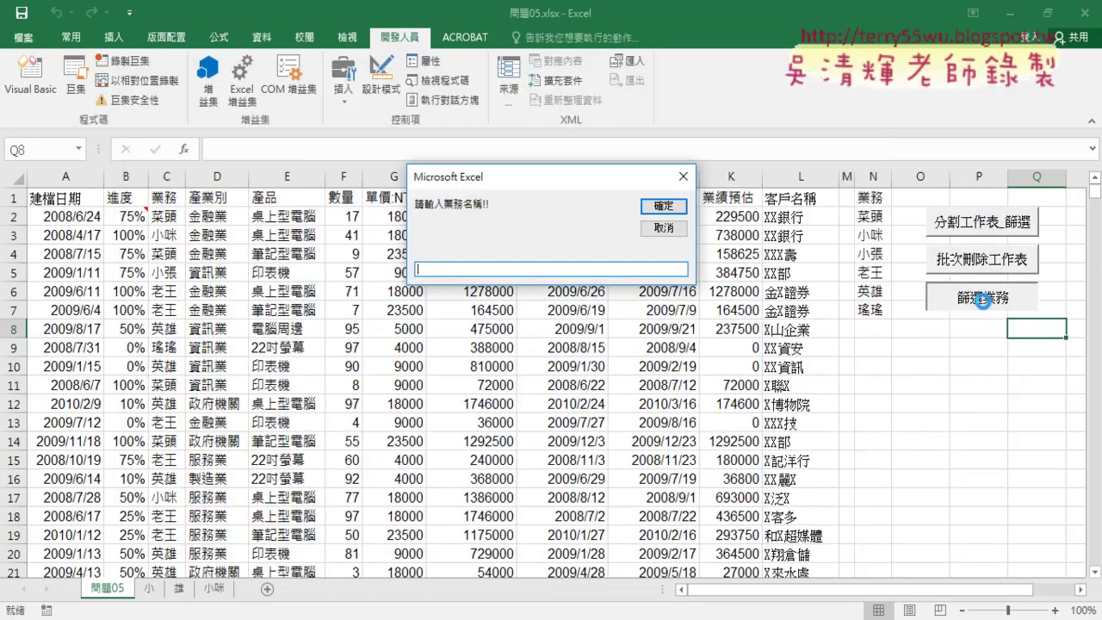
{"action": "left_click", "coordinate": [672, 209]}
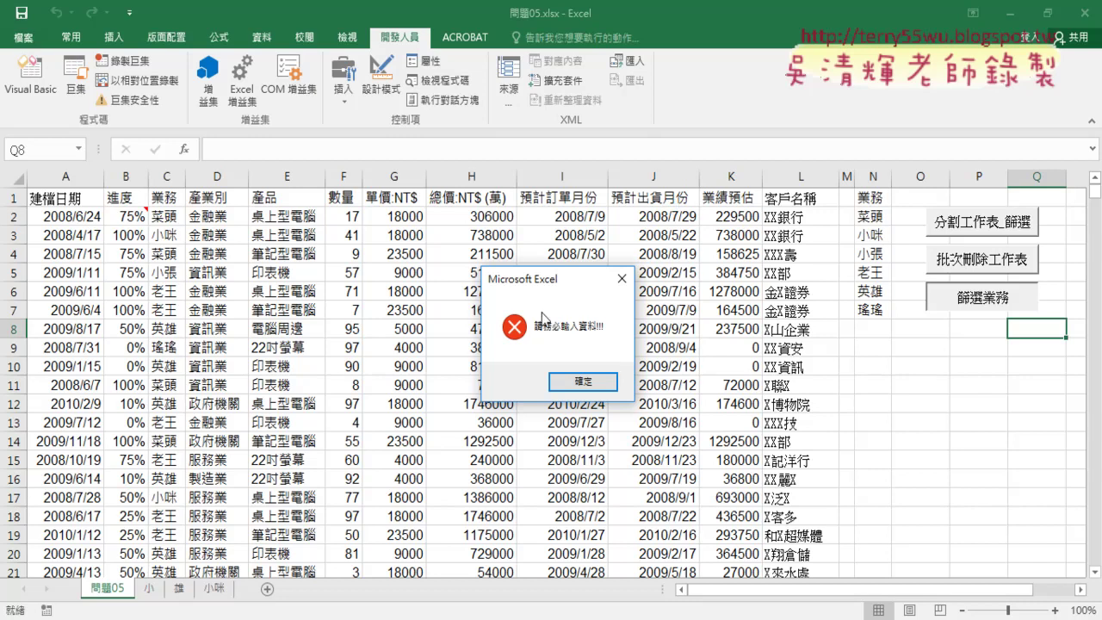
{"action": "left_click", "coordinate": [591, 386]}
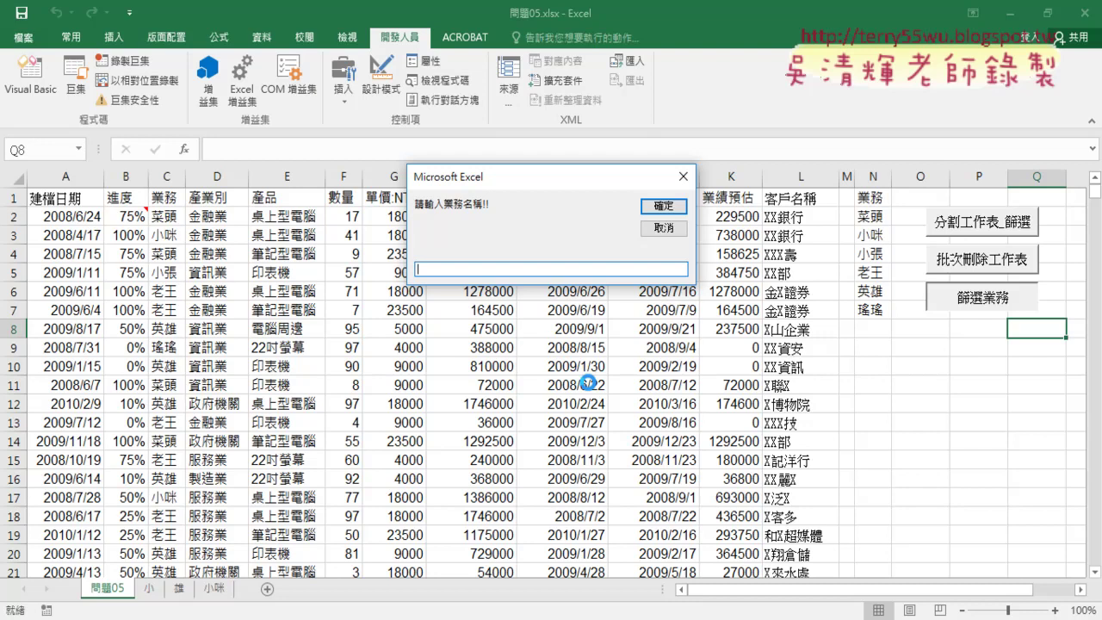
{"action": "left_click", "coordinate": [662, 207]}
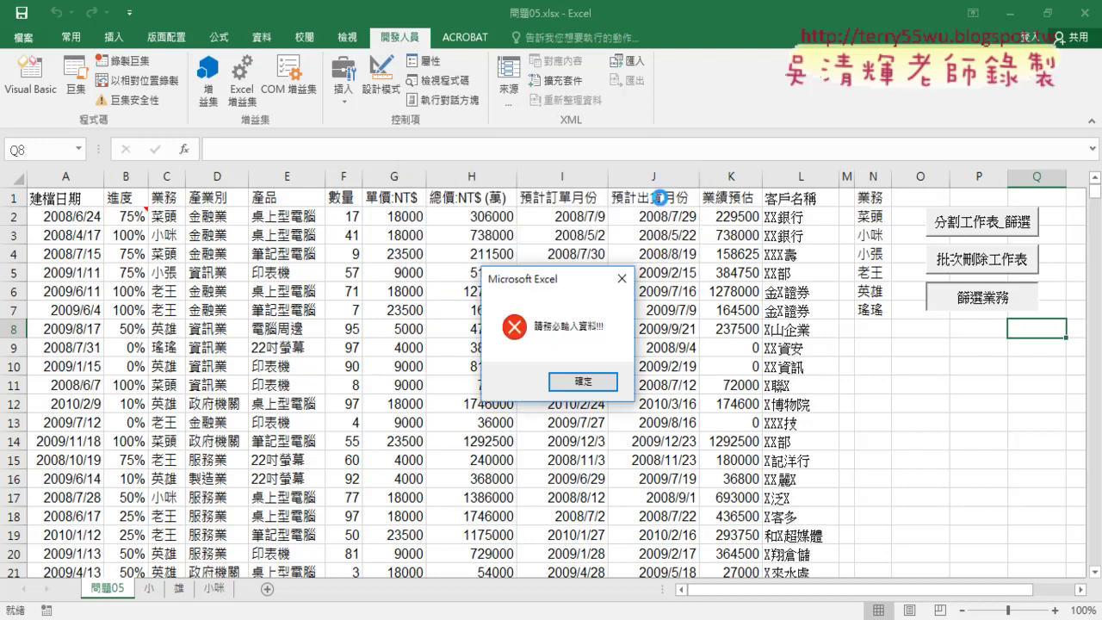
{"action": "left_click", "coordinate": [579, 385]}
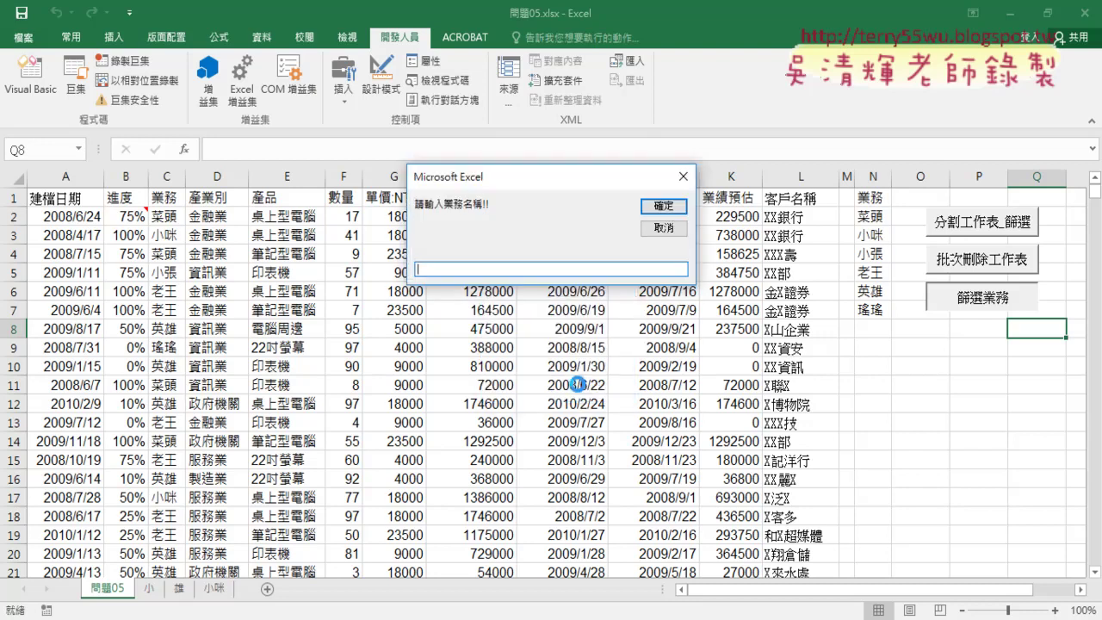
{"action": "left_click", "coordinate": [647, 229]}
{"action": "left_click", "coordinate": [606, 379]}
Try an empty submit and a cancel once more, then enter aaa to create the aaa sheet.
{"action": "left_click", "coordinate": [665, 207]}
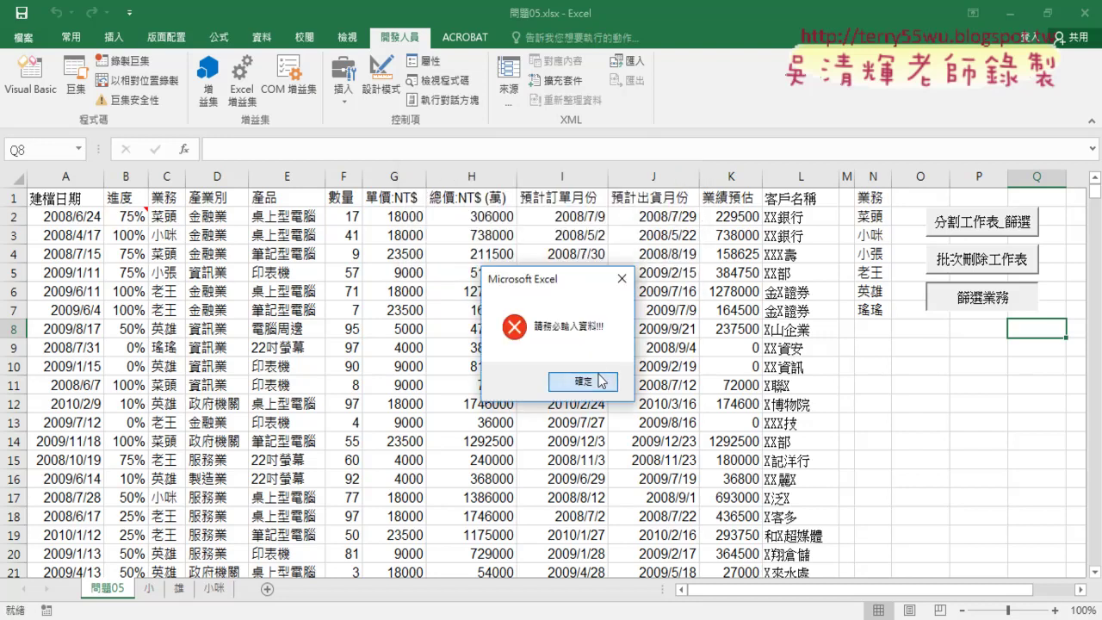
{"action": "left_click", "coordinate": [600, 380]}
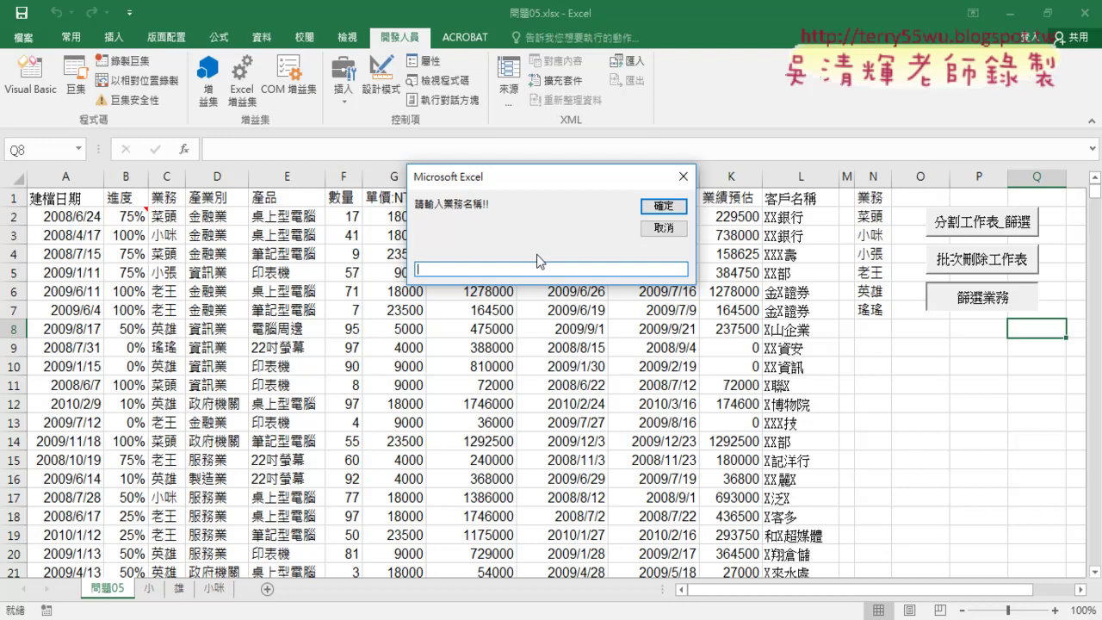
{"action": "left_click", "coordinate": [669, 228]}
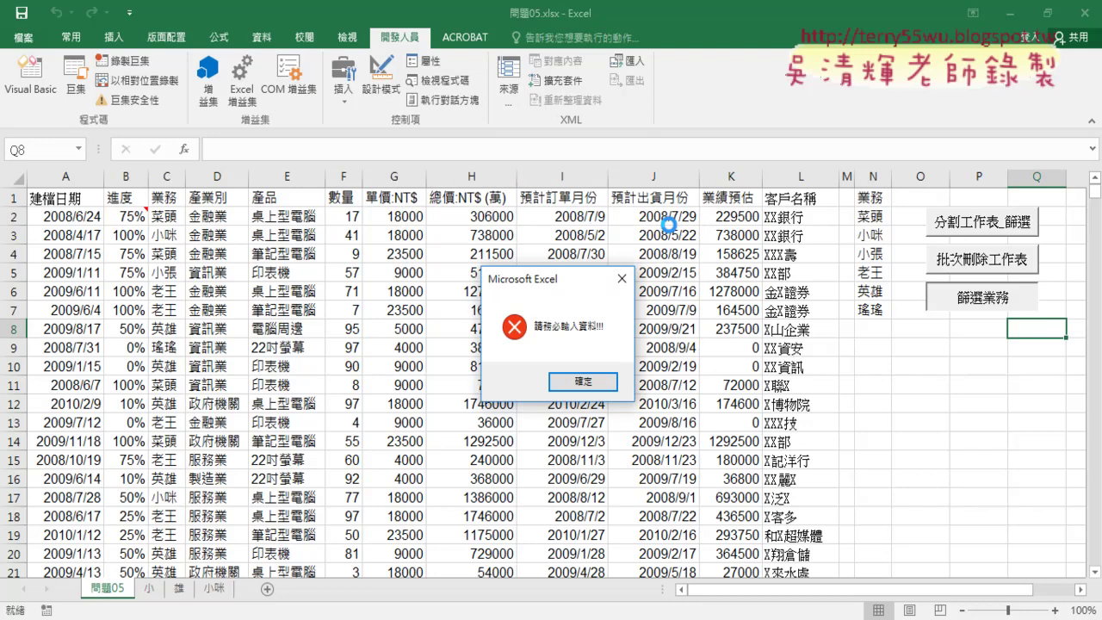
{"action": "left_click", "coordinate": [580, 381]}
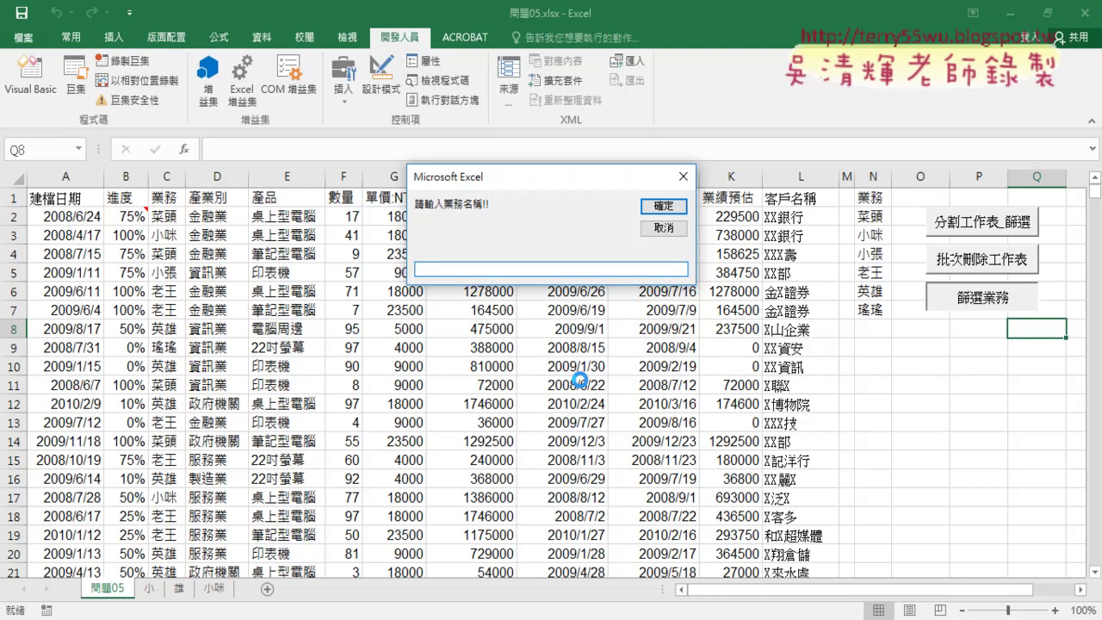
{"action": "type", "text": "aaa"}
{"action": "left_click", "coordinate": [662, 207]}
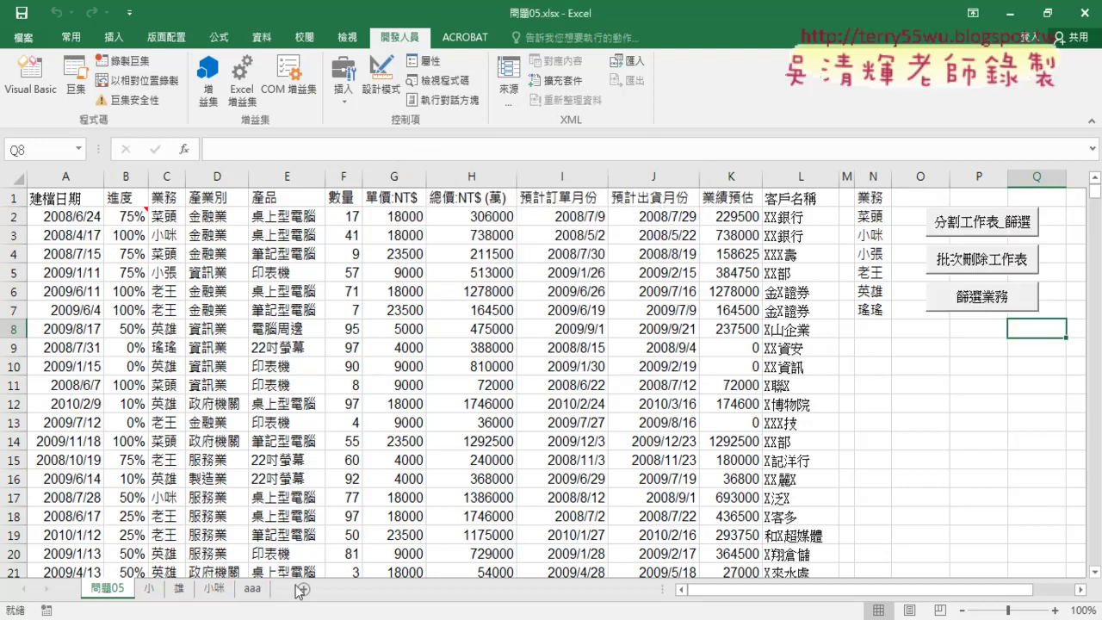
Check the header-only aaa sheet, then review the If x = "" block with GoTo re and the commented-out Exit Sub.
{"action": "left_click", "coordinate": [254, 590]}
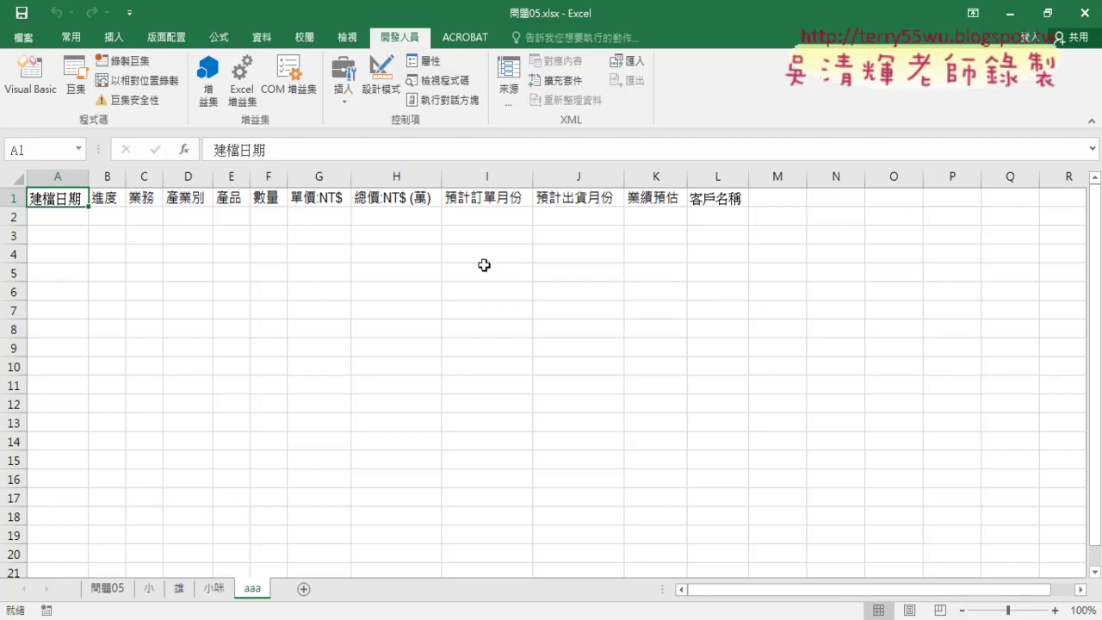
{"action": "left_click", "coordinate": [116, 589]}
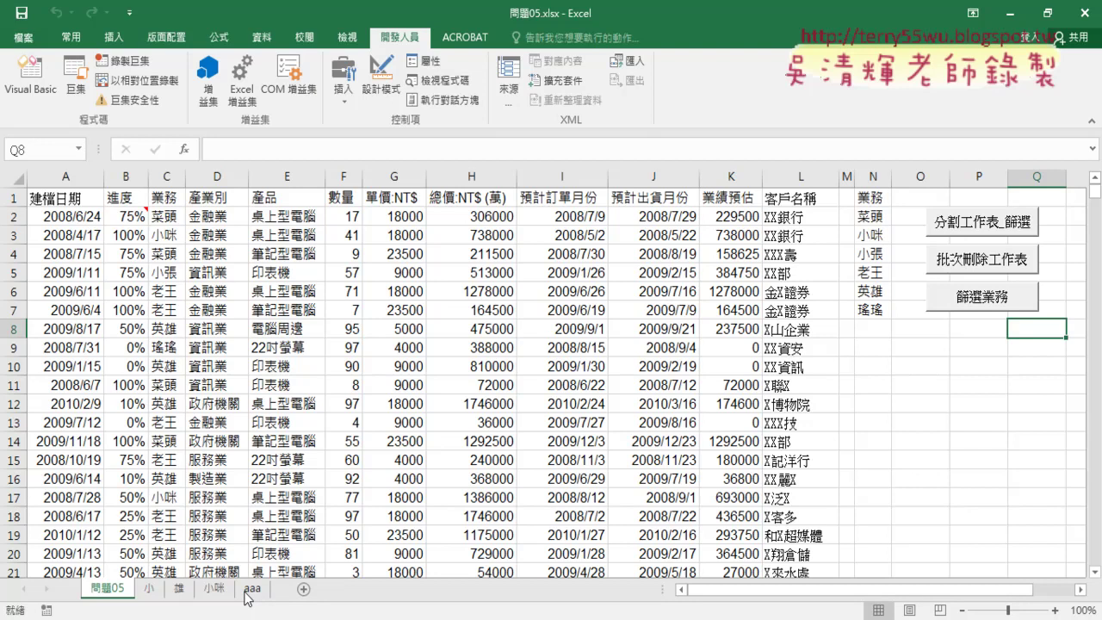
{"action": "left_click", "coordinate": [43, 92]}
{"action": "scroll", "coordinate": [440, 426], "scroll_direction": "down", "scroll_amount": 2}
{"action": "left_click_drag", "start_coordinate": [444, 309], "coordinate": [278, 308]}
{"action": "left_click_drag", "start_coordinate": [403, 325], "coordinate": [354, 326]}
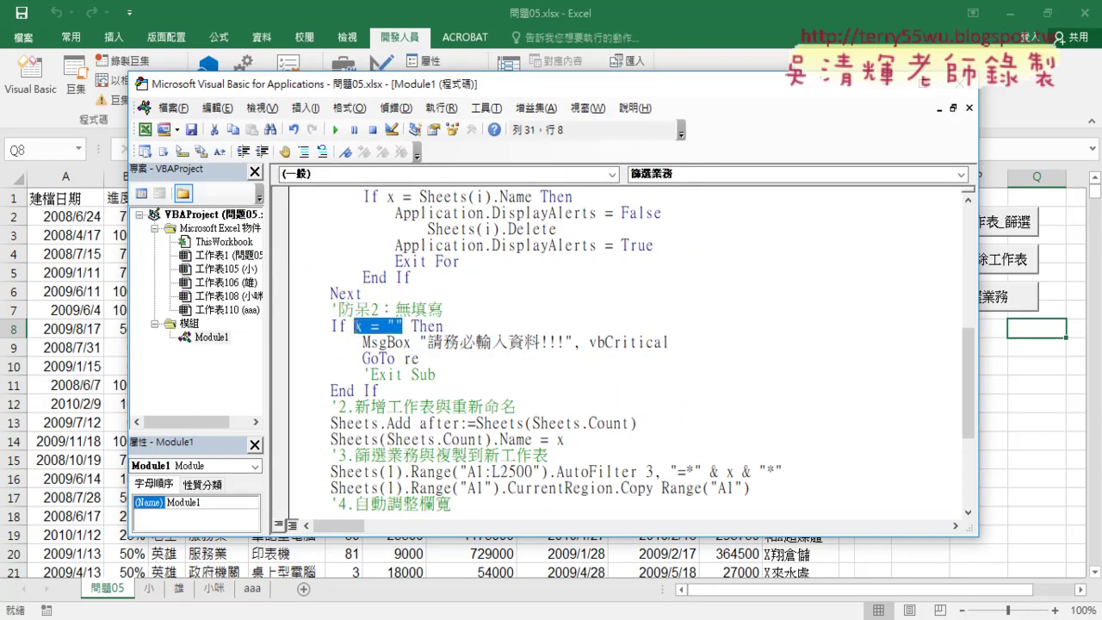
{"action": "left_click", "coordinate": [638, 345]}
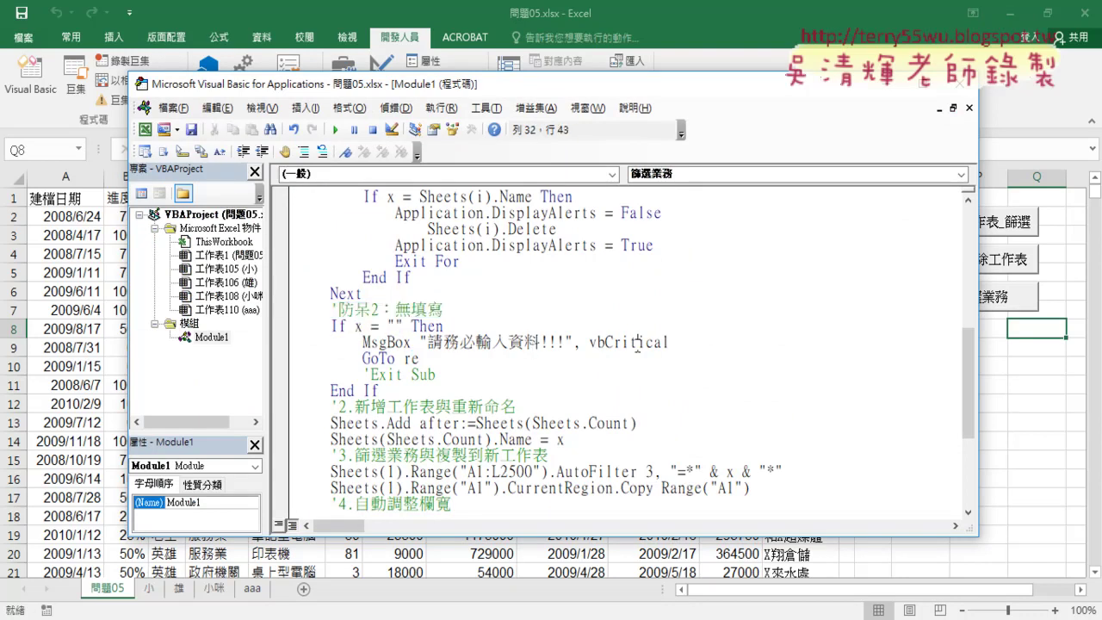
{"action": "left_click_drag", "start_coordinate": [436, 375], "coordinate": [366, 377]}
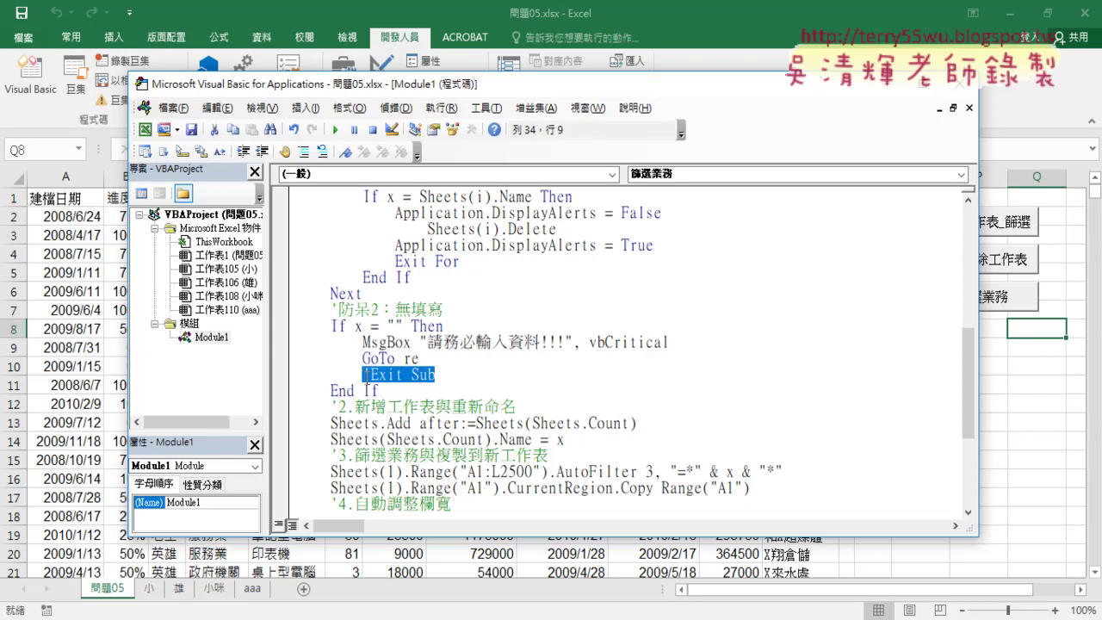
{"action": "left_click", "coordinate": [434, 358]}
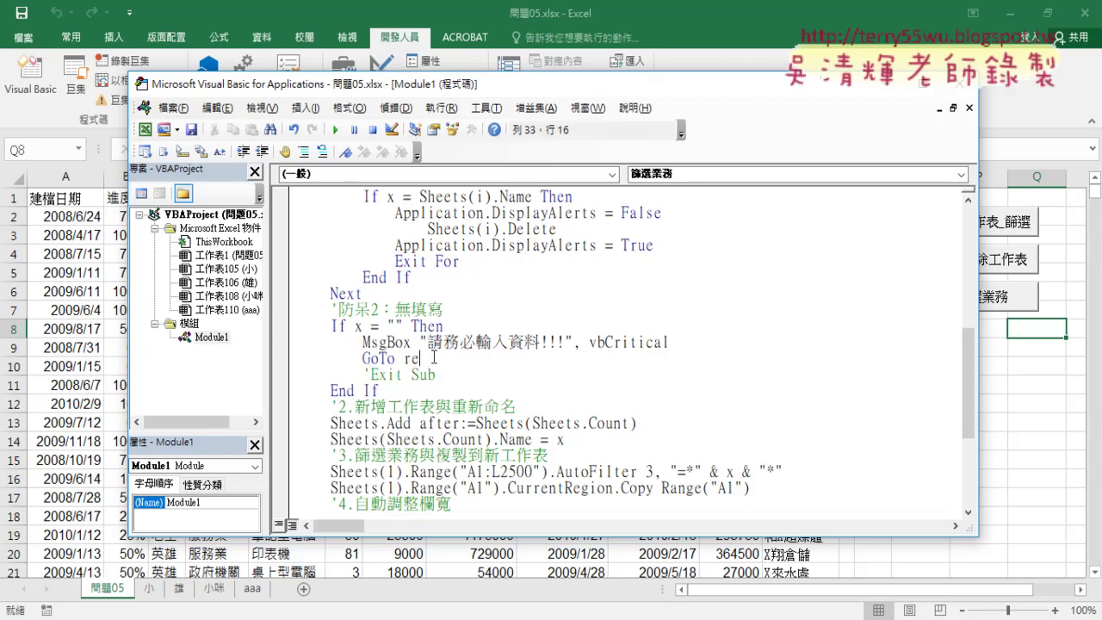